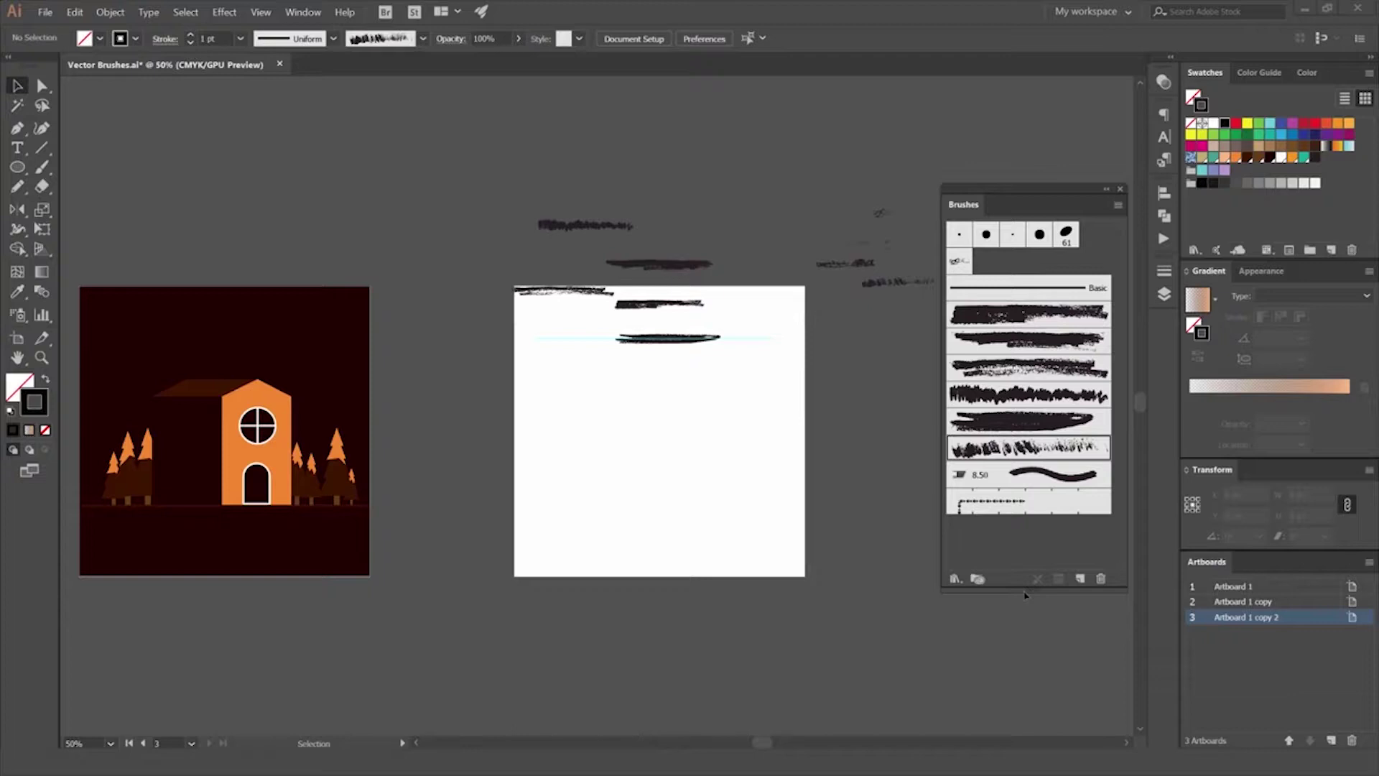
Step: Pan the canvas to show both house artboards side by side, moving the Brushes panel aside
drag(722, 321, 679, 291)
drag(1019, 189, 964, 182)
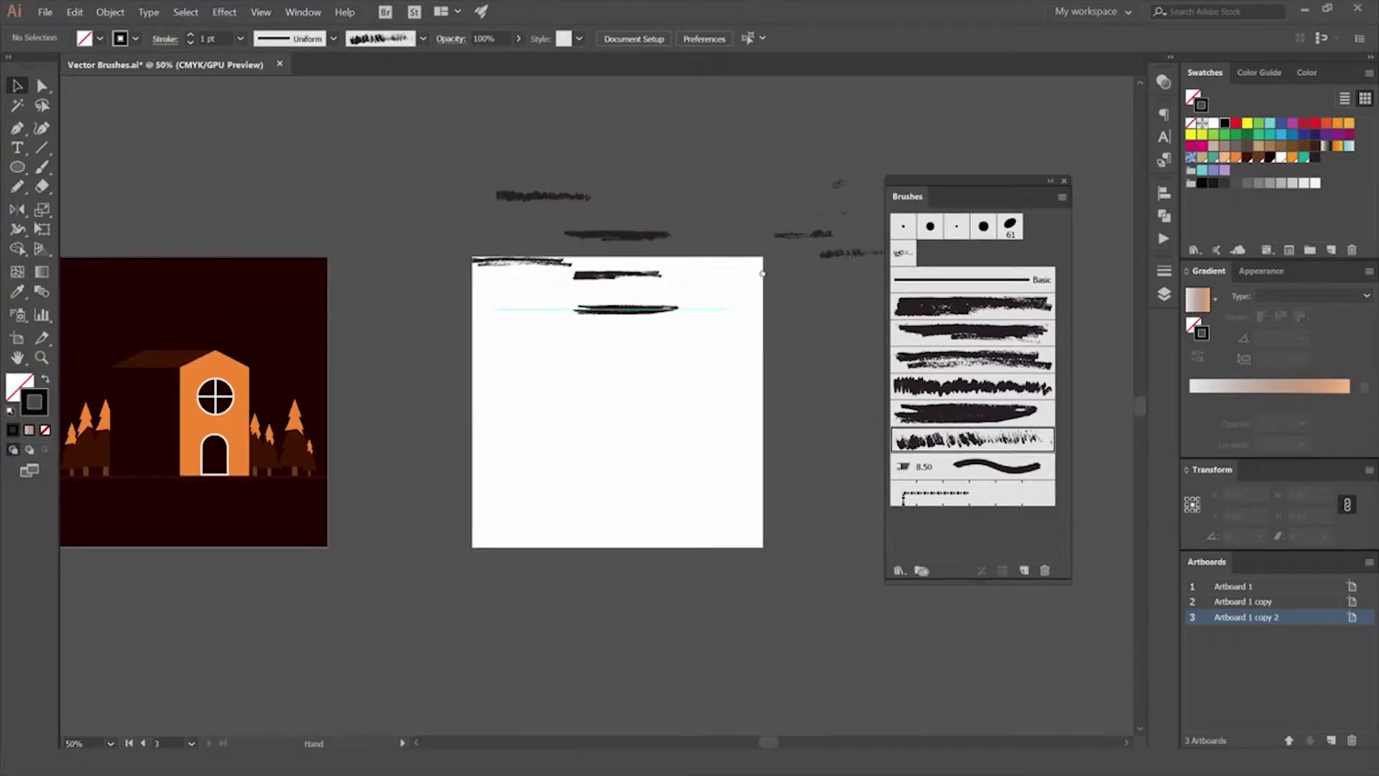
scroll(796, 268, right, 5)
scroll(780, 281, left, 6)
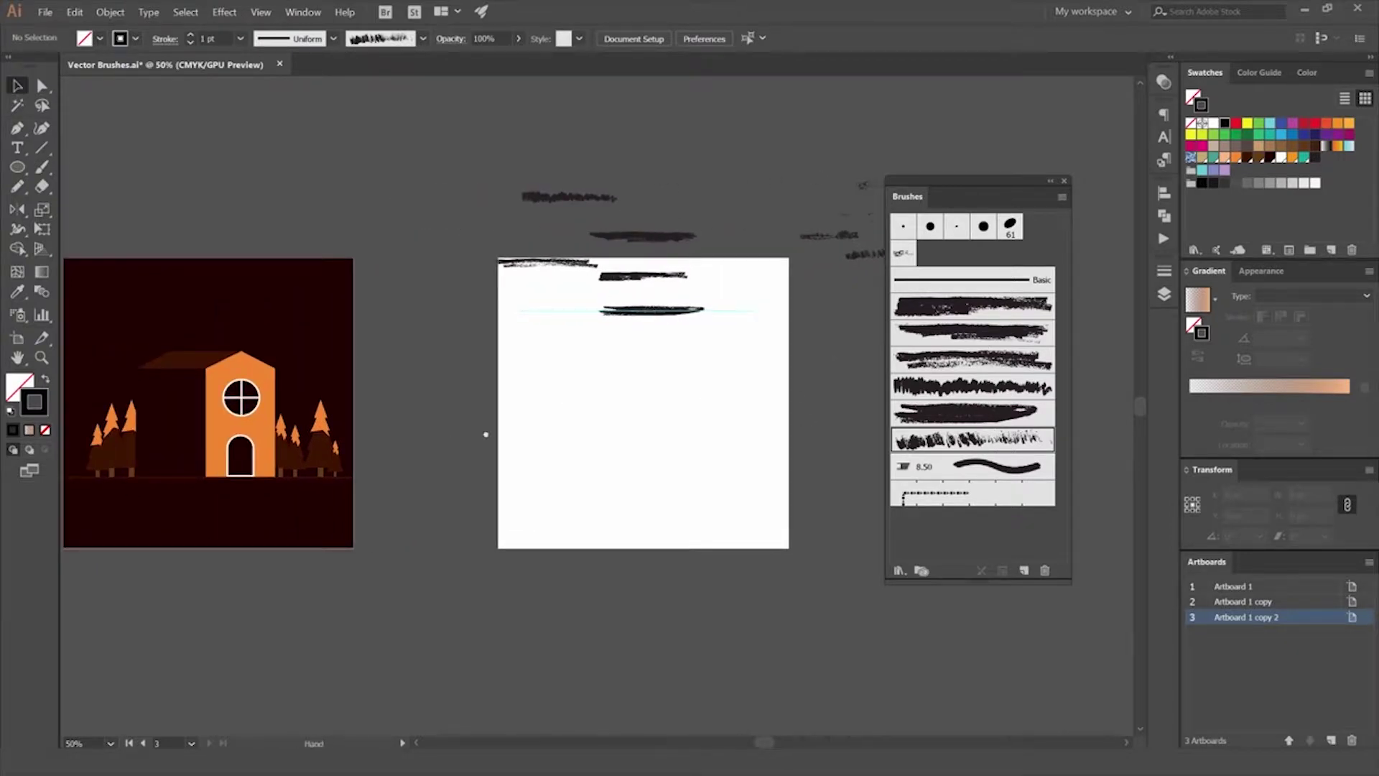
scroll(730, 421, left, 5)
scroll(468, 416, up, 1)
scroll(468, 416, up, 1)
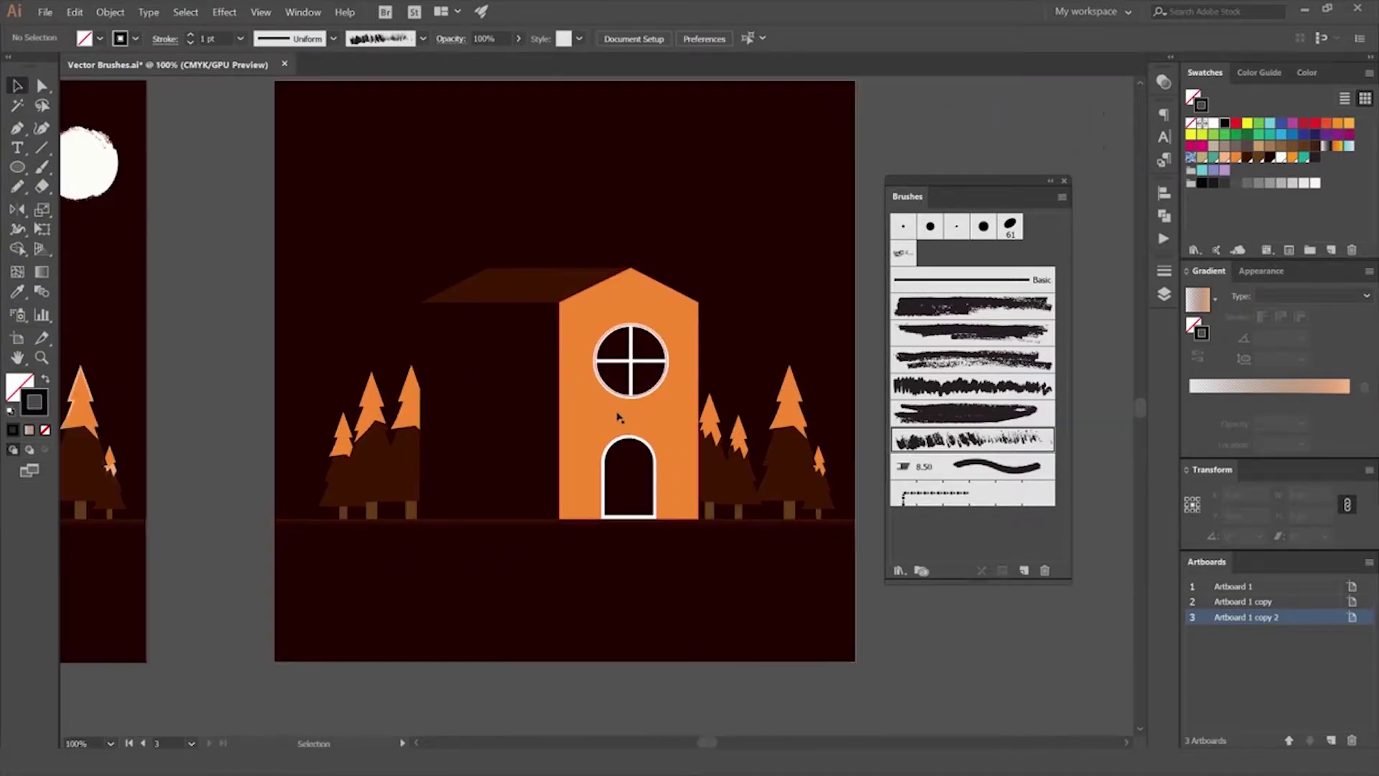
drag(431, 315, 959, 329)
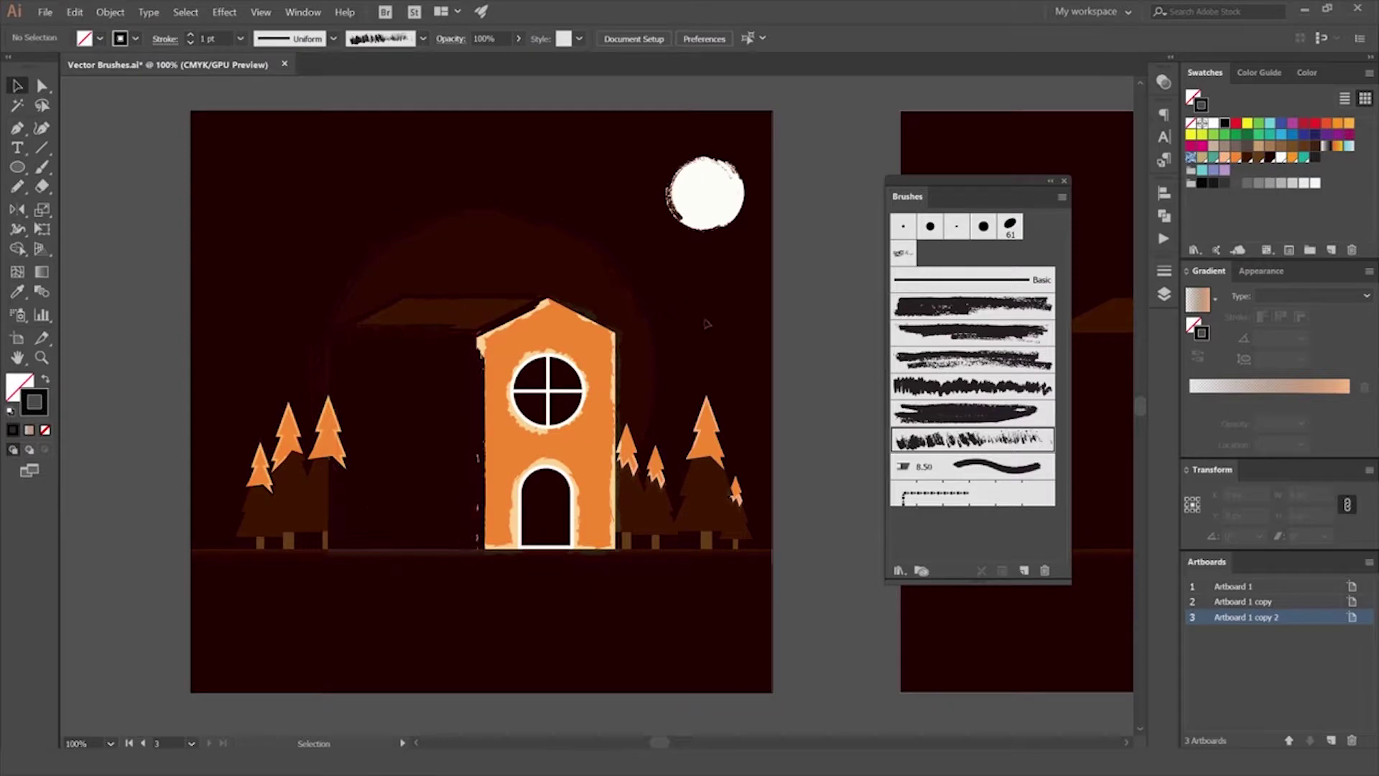
scroll(778, 330, down, 1)
scroll(754, 298, right, 5)
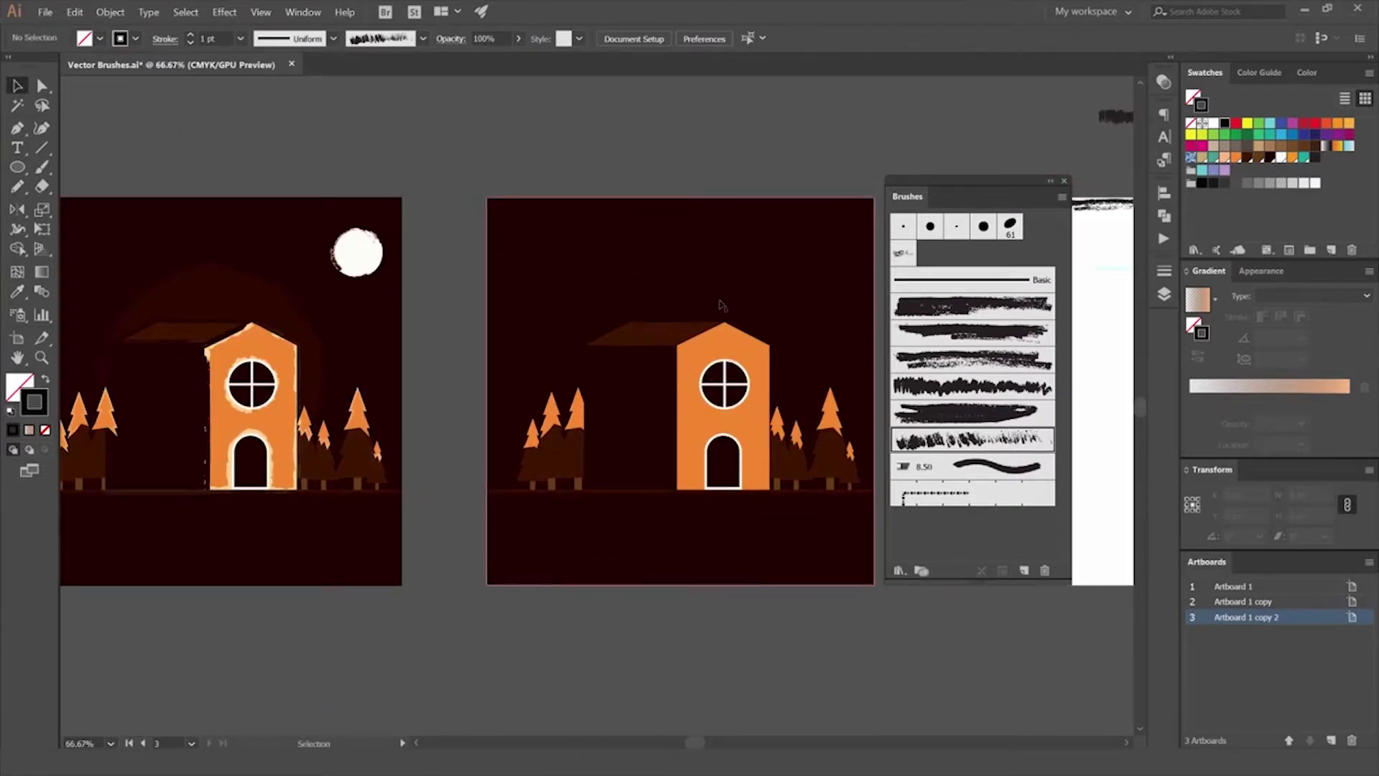
scroll(487, 191, left, 3)
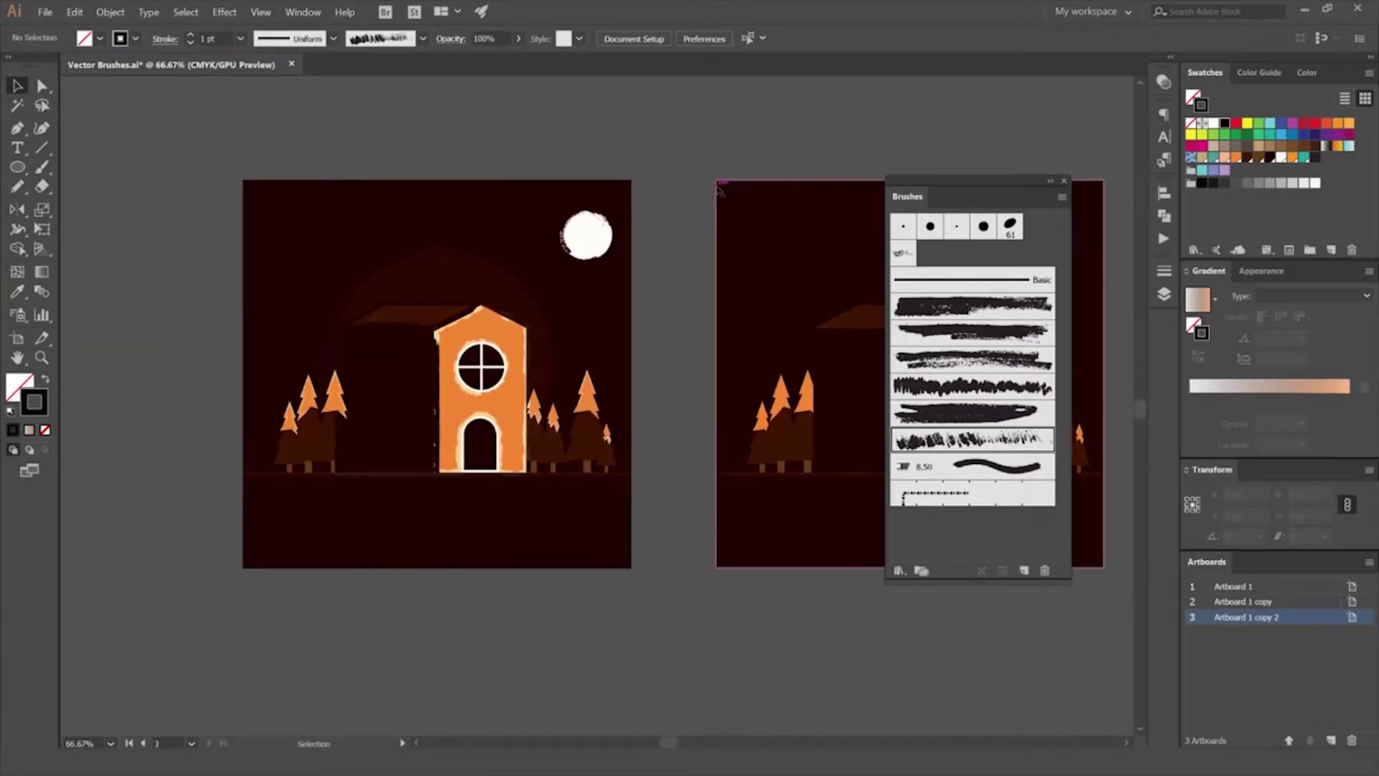
scroll(799, 192, left, 3)
scroll(610, 319, up, 2)
scroll(624, 338, up, 3)
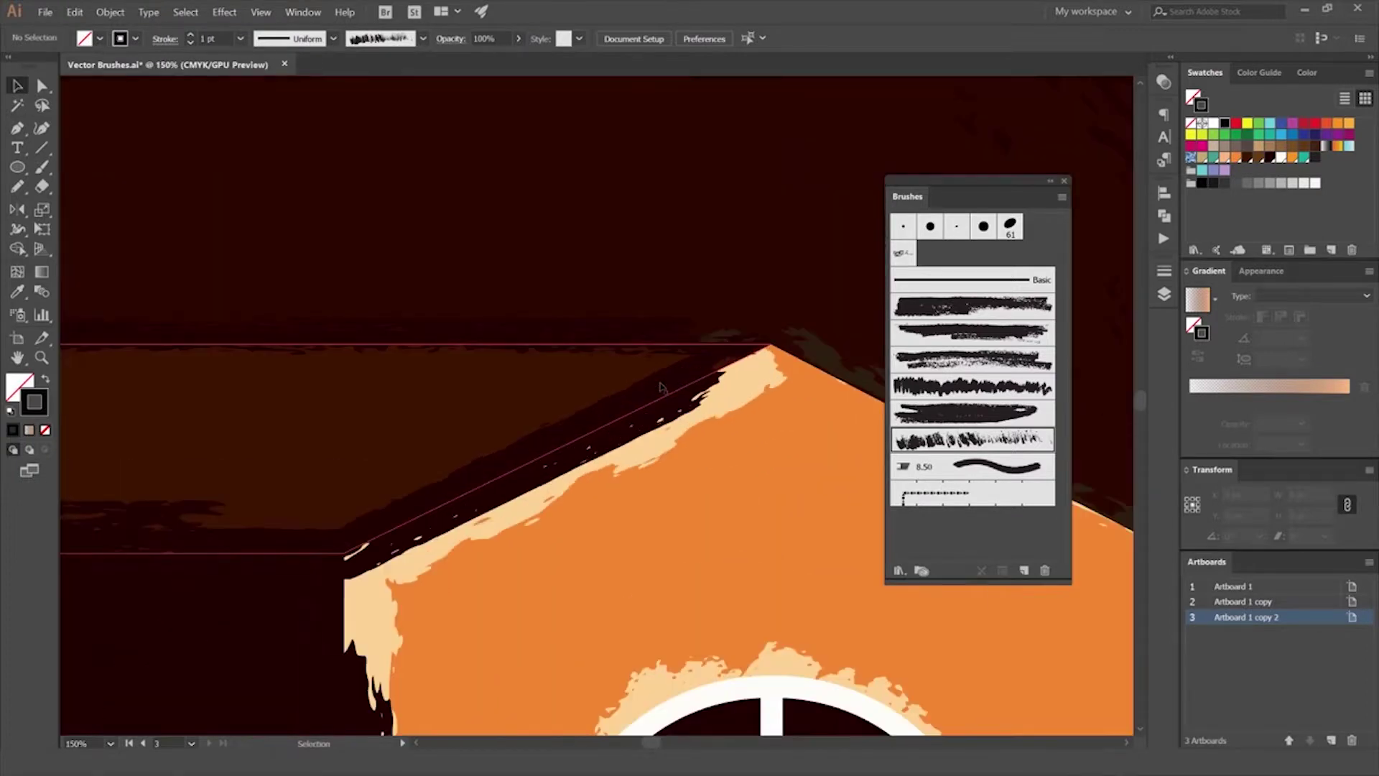
scroll(635, 349, up, 1)
scroll(635, 349, up, 1)
scroll(635, 349, down, 1)
scroll(635, 349, down, 2)
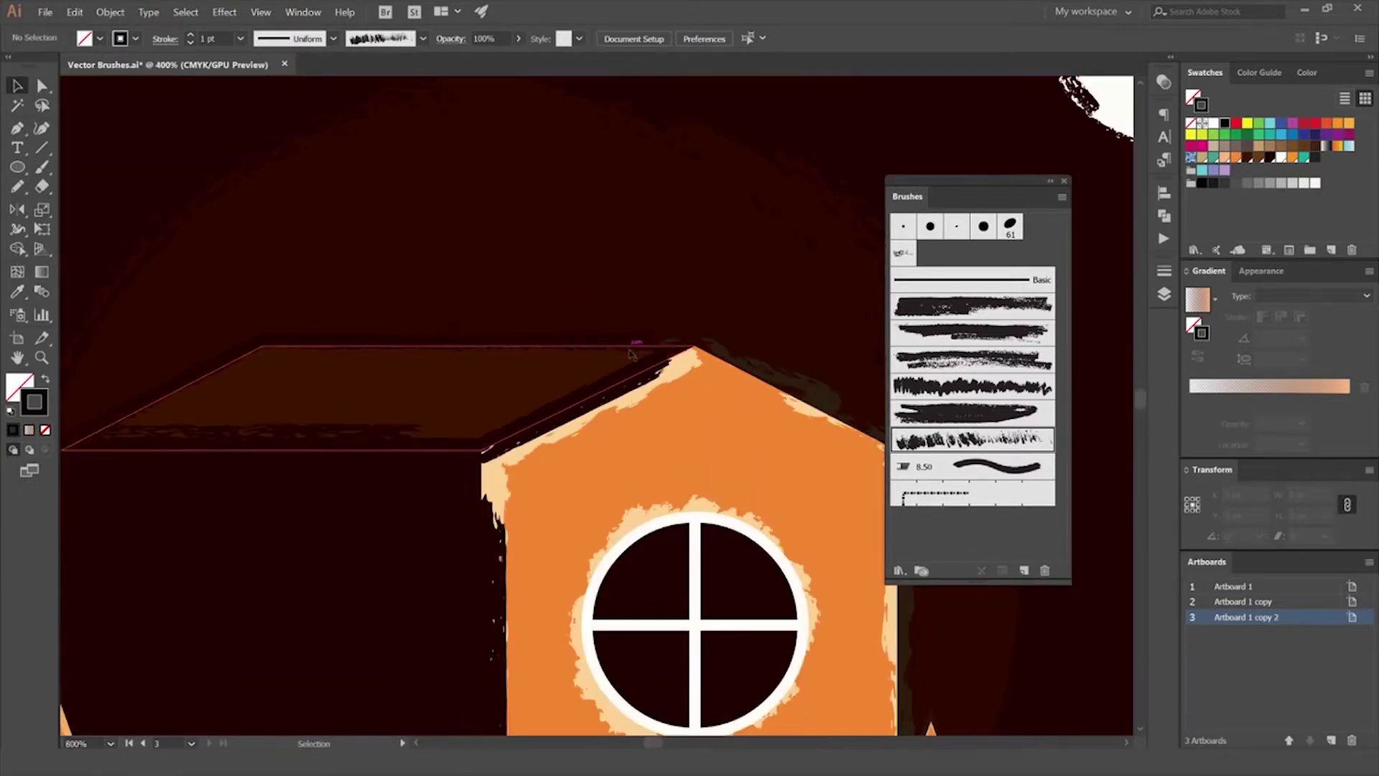
scroll(622, 329, up, 1)
scroll(632, 287, up, 1)
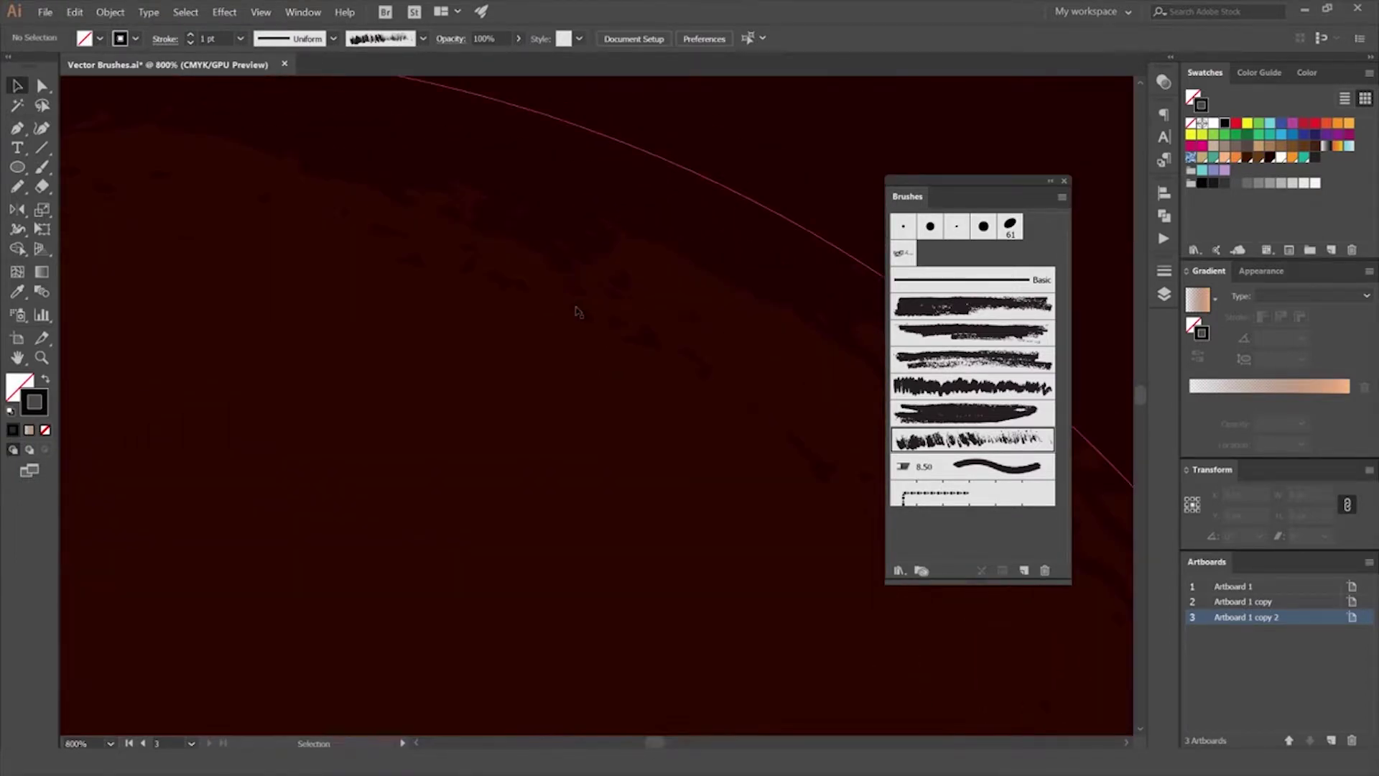
scroll(579, 307, down, 5)
scroll(616, 289, down, 2)
scroll(705, 335, up, 2)
drag(837, 311, 696, 277)
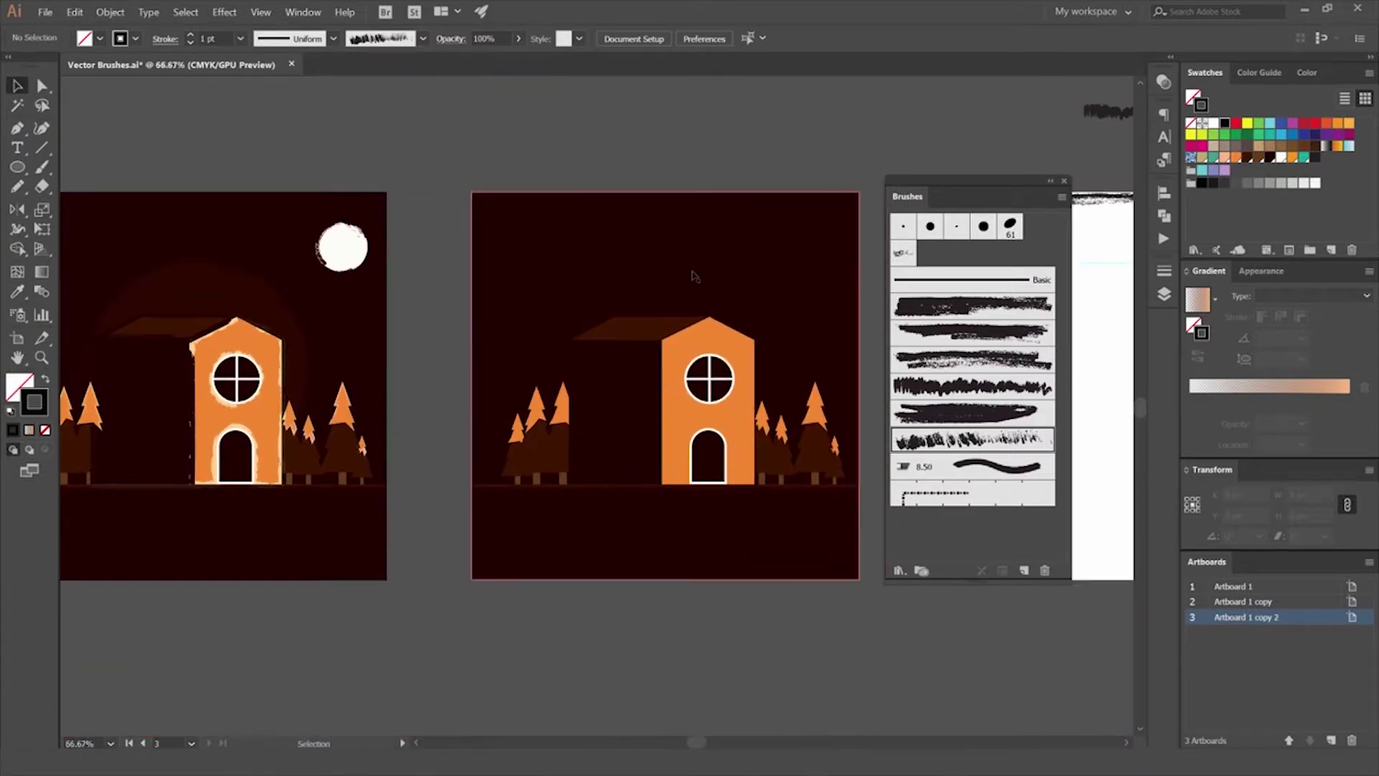
drag(970, 180, 1017, 161)
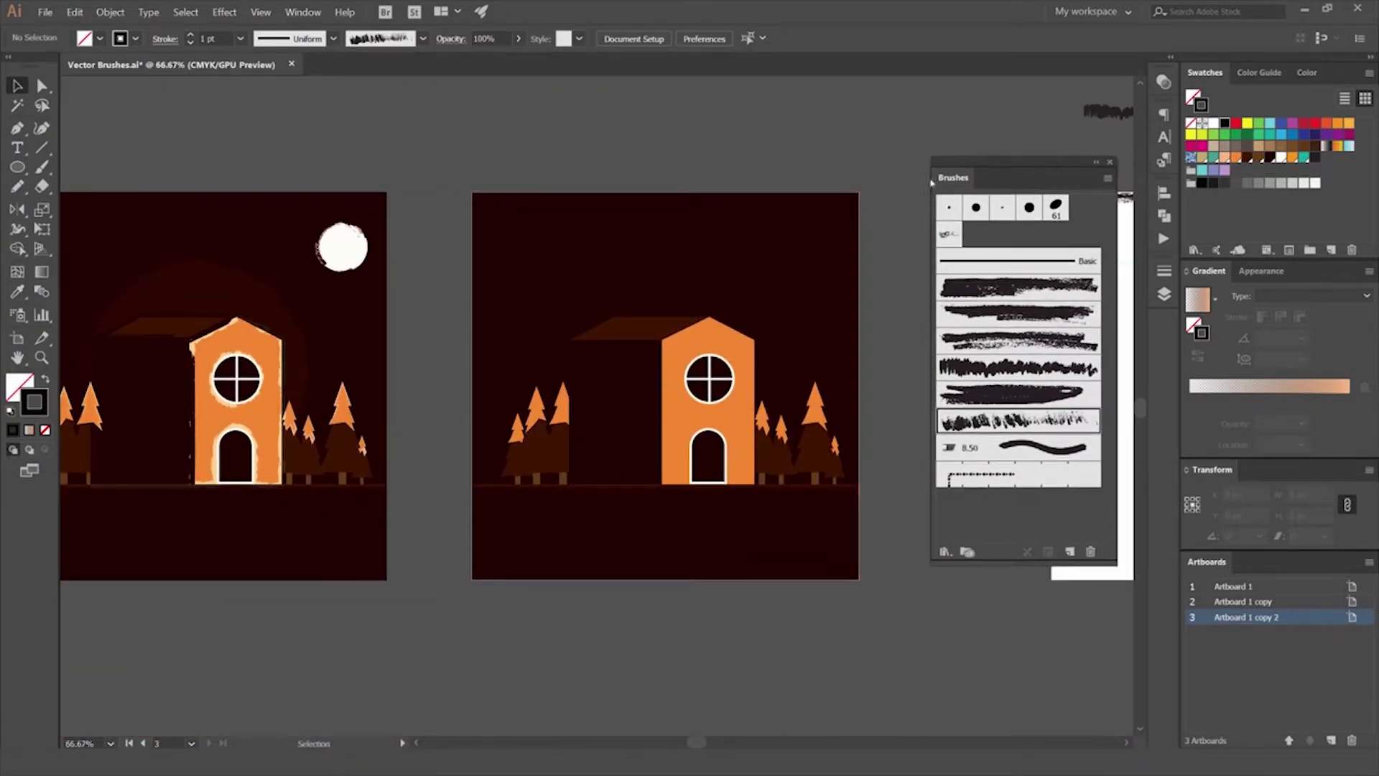
scroll(652, 332, up, 2)
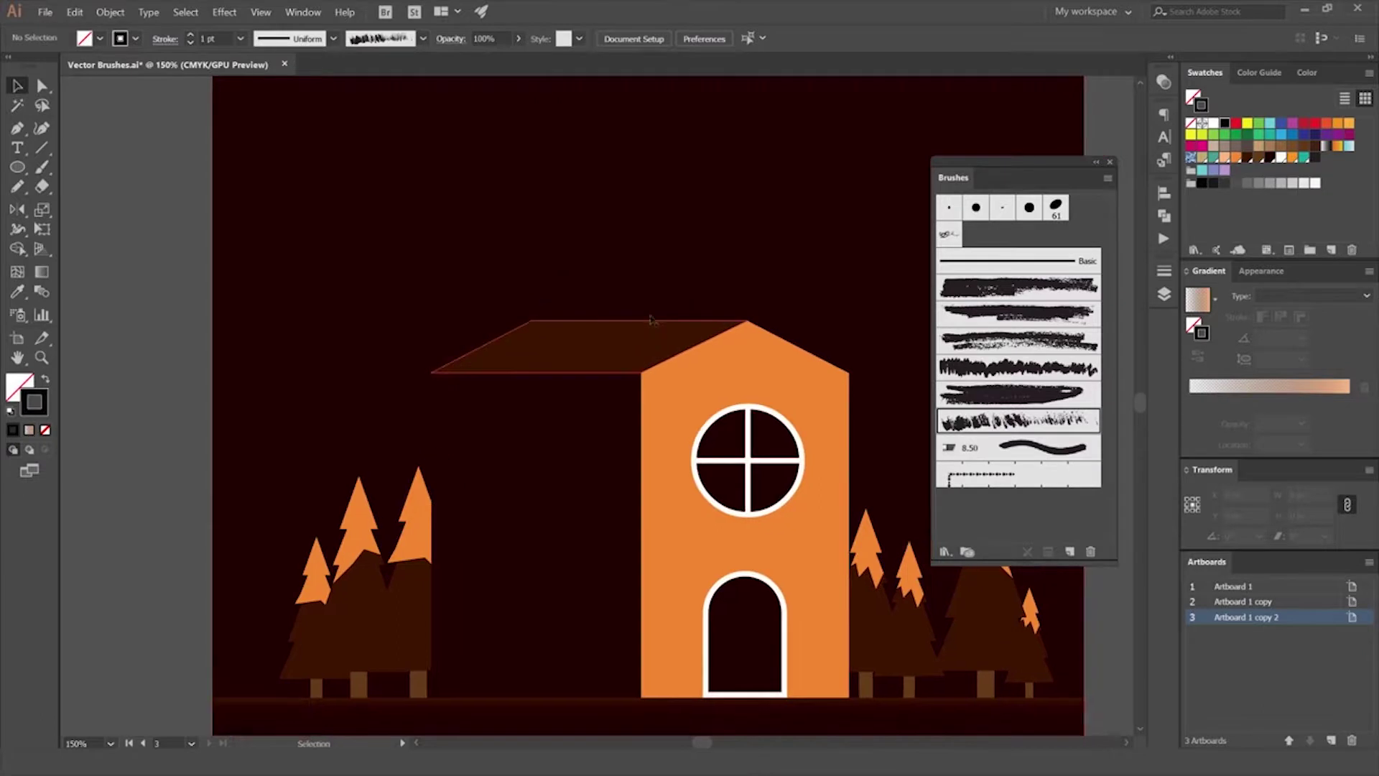
scroll(652, 323, down, 2)
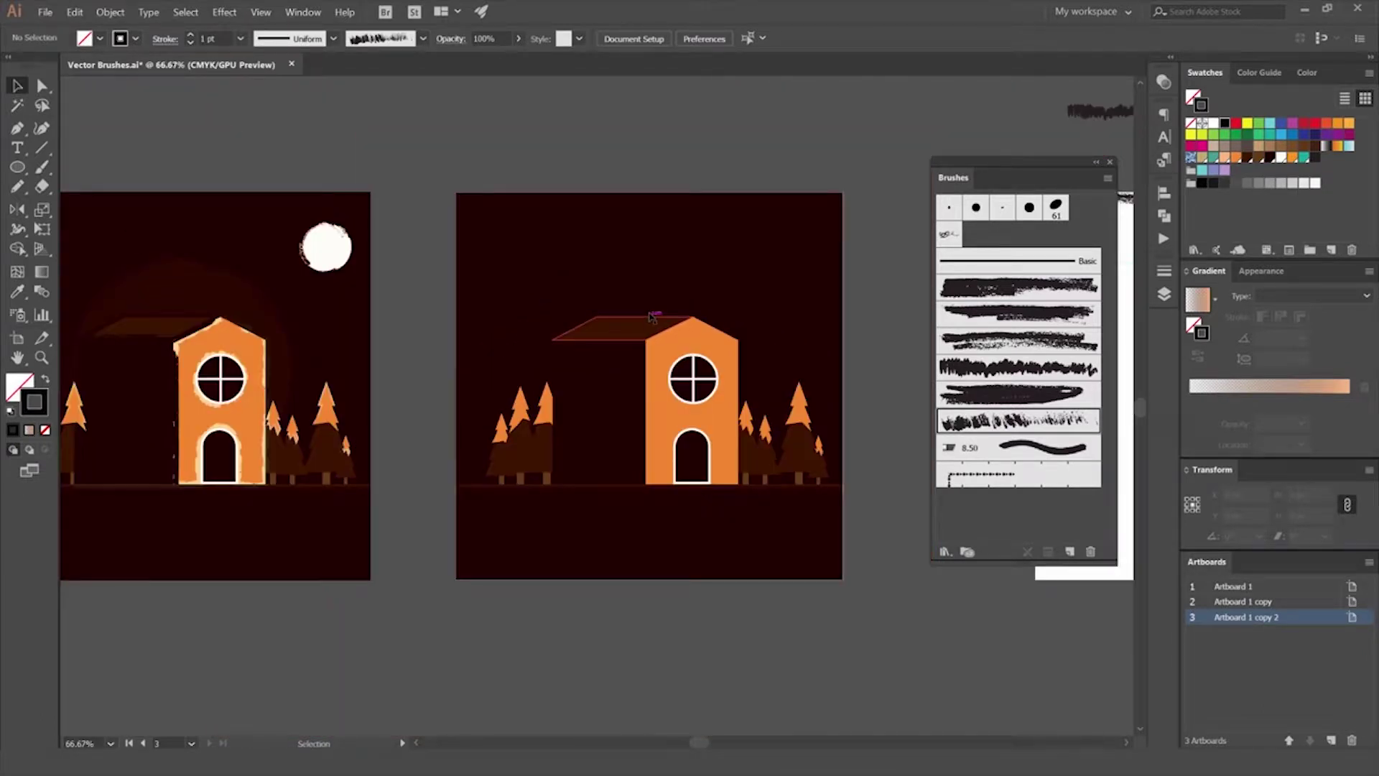
scroll(632, 344, up, 3)
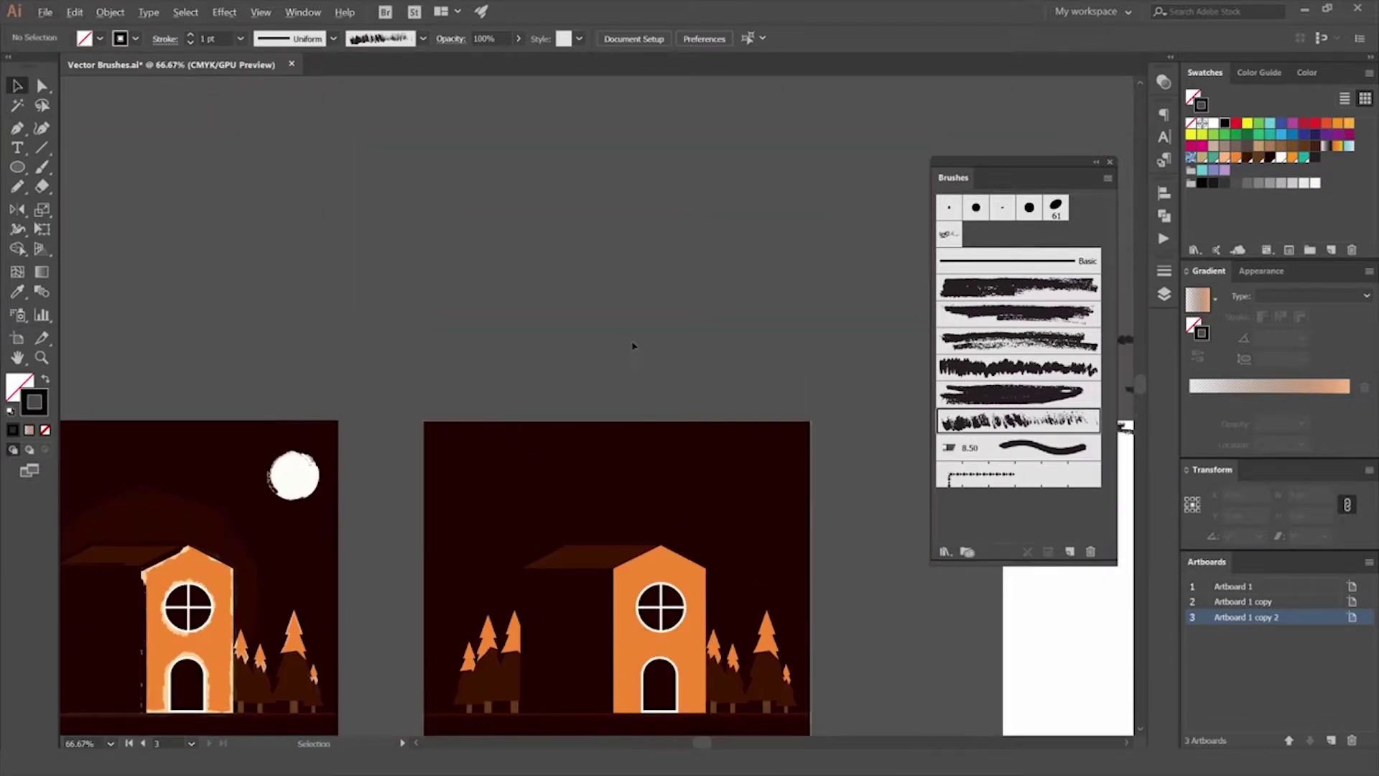
scroll(637, 372, up, 1)
scroll(634, 316, down, 1)
scroll(632, 287, down, 2)
Step: Alt-drag a copy of the plain house's roof above the artboard
click(656, 369)
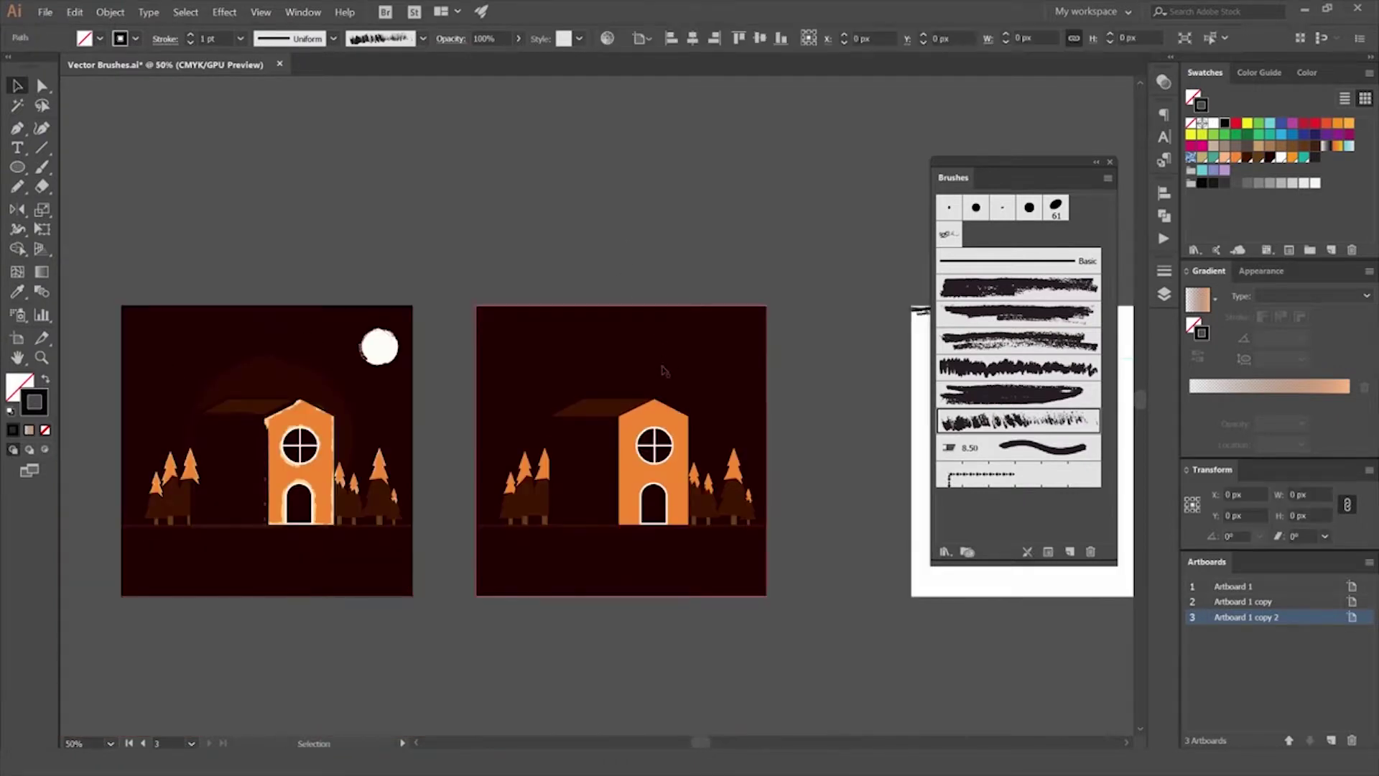
scroll(656, 369, up, 2)
click(892, 361)
scroll(649, 369, up, 1)
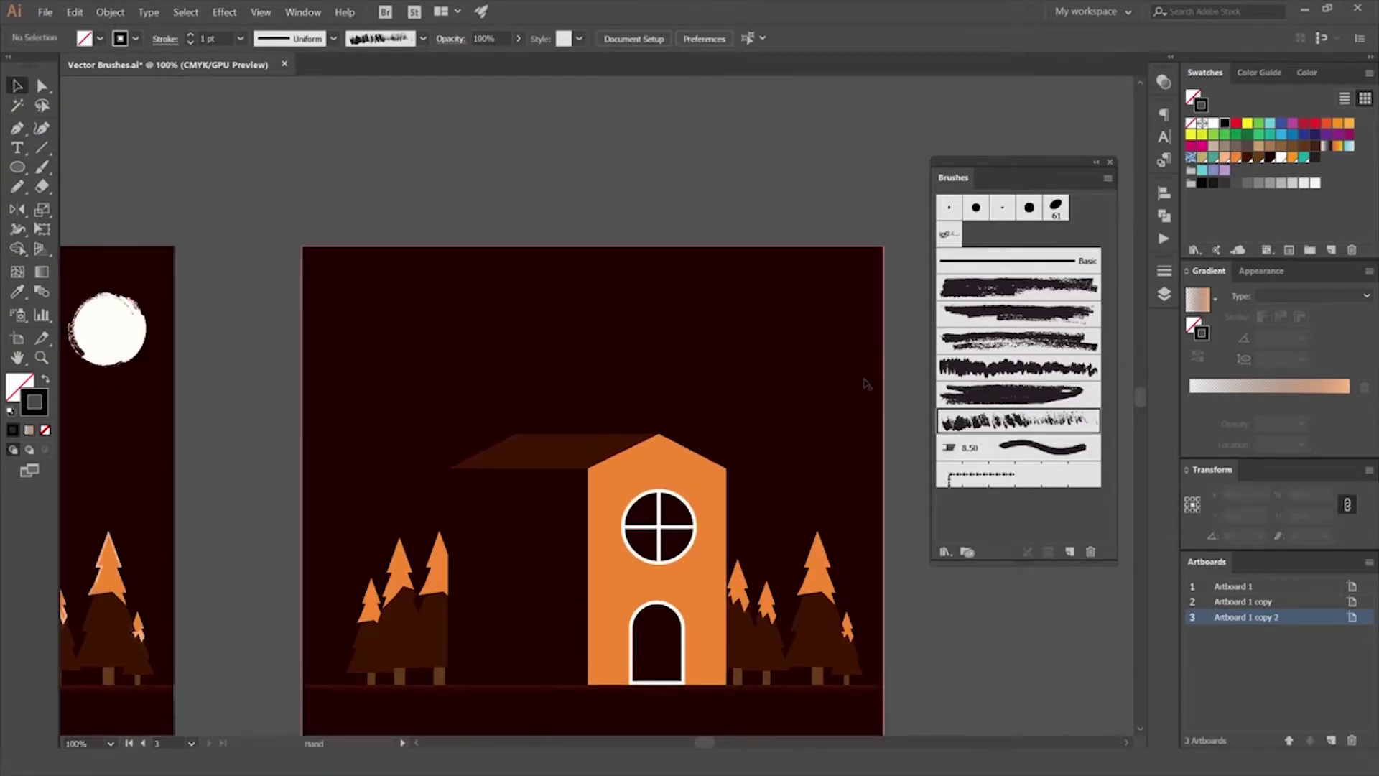
drag(840, 262, 783, 304)
scroll(595, 395, up, 1)
drag(600, 438, 596, 271)
scroll(611, 301, up, 5)
drag(596, 445, 596, 208)
alt+scroll(563, 172, up, 2)
click(642, 215)
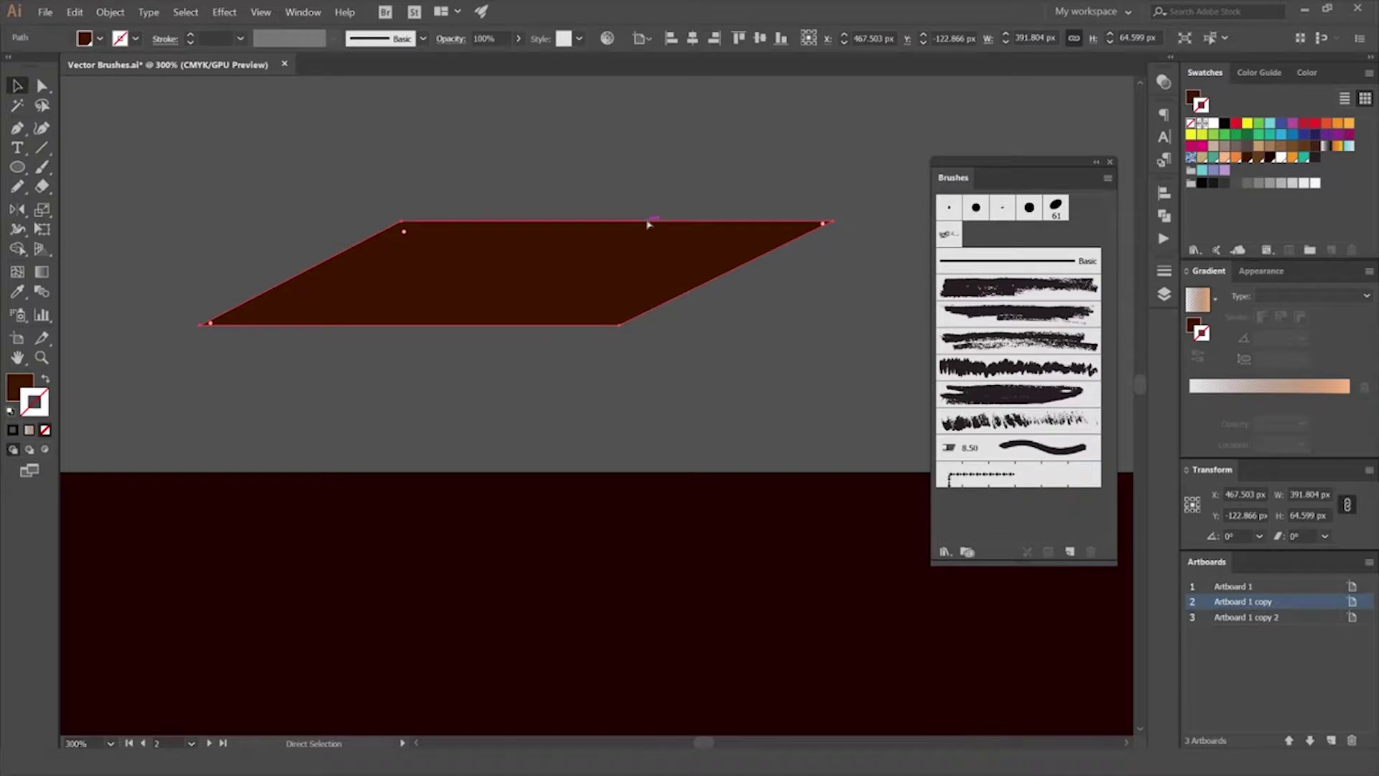
Step: Duplicate the roof copy in place as an unfilled outline and apply the second grungy brush
drag(714, 286, 714, 203)
key(ctrl+z)
key(shift+x)
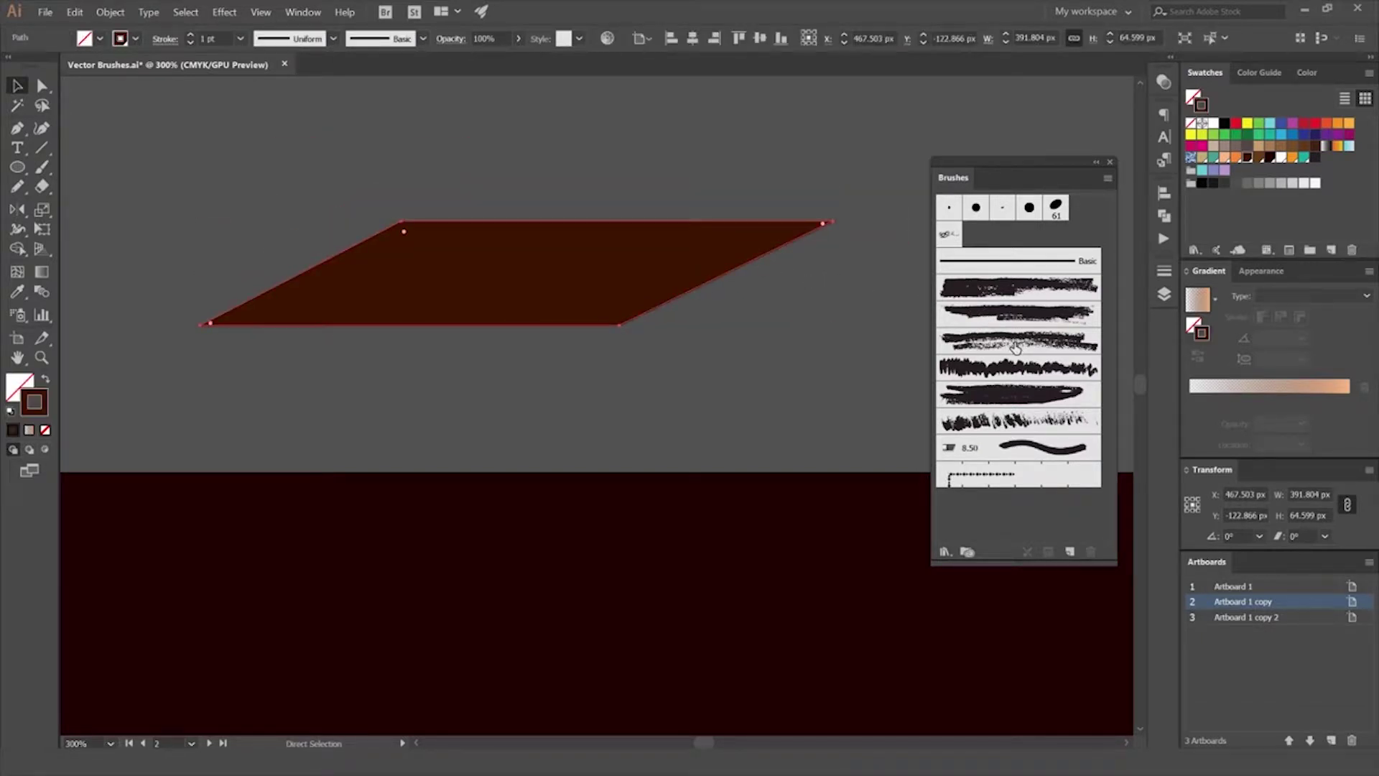
key(v)
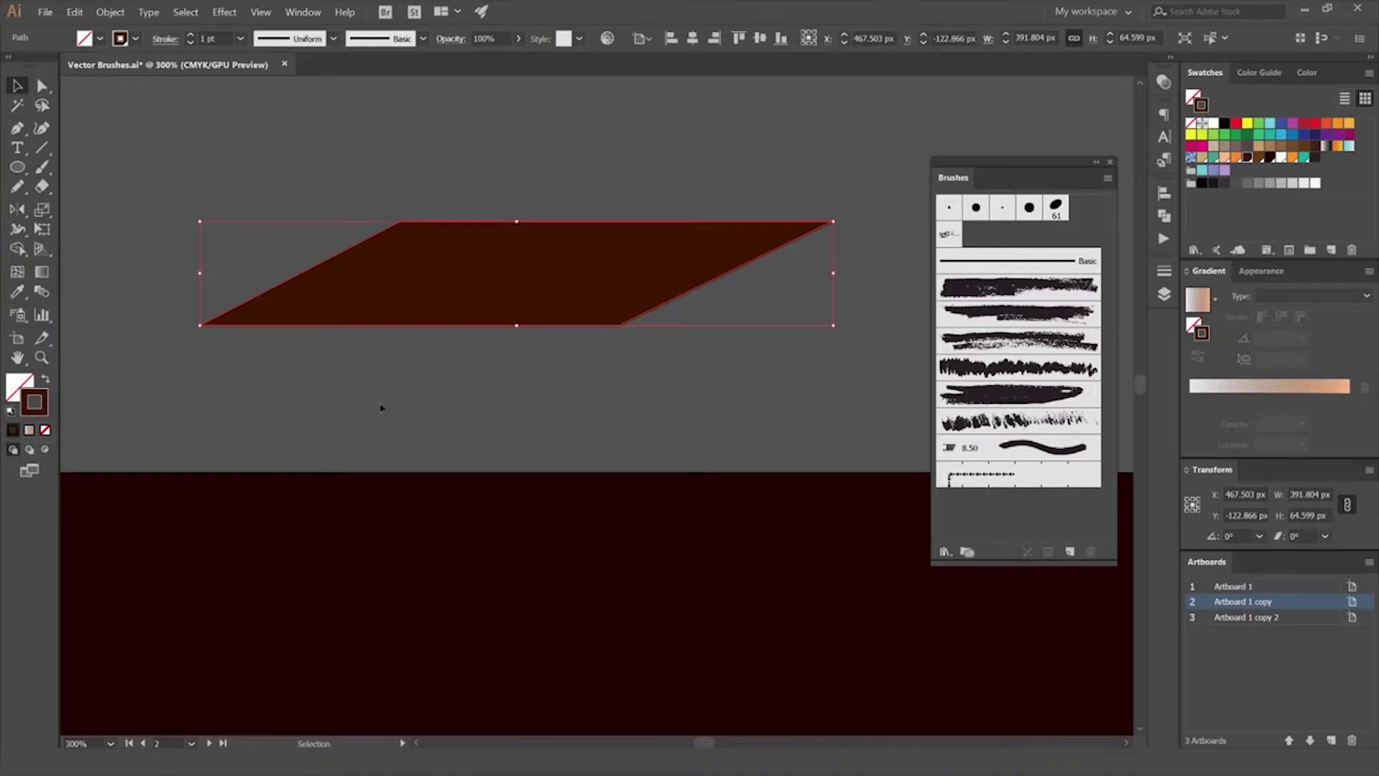
click(1013, 314)
Step: Give the brushed roof outline a brown-orange stroke
drag(744, 268, 412, 198)
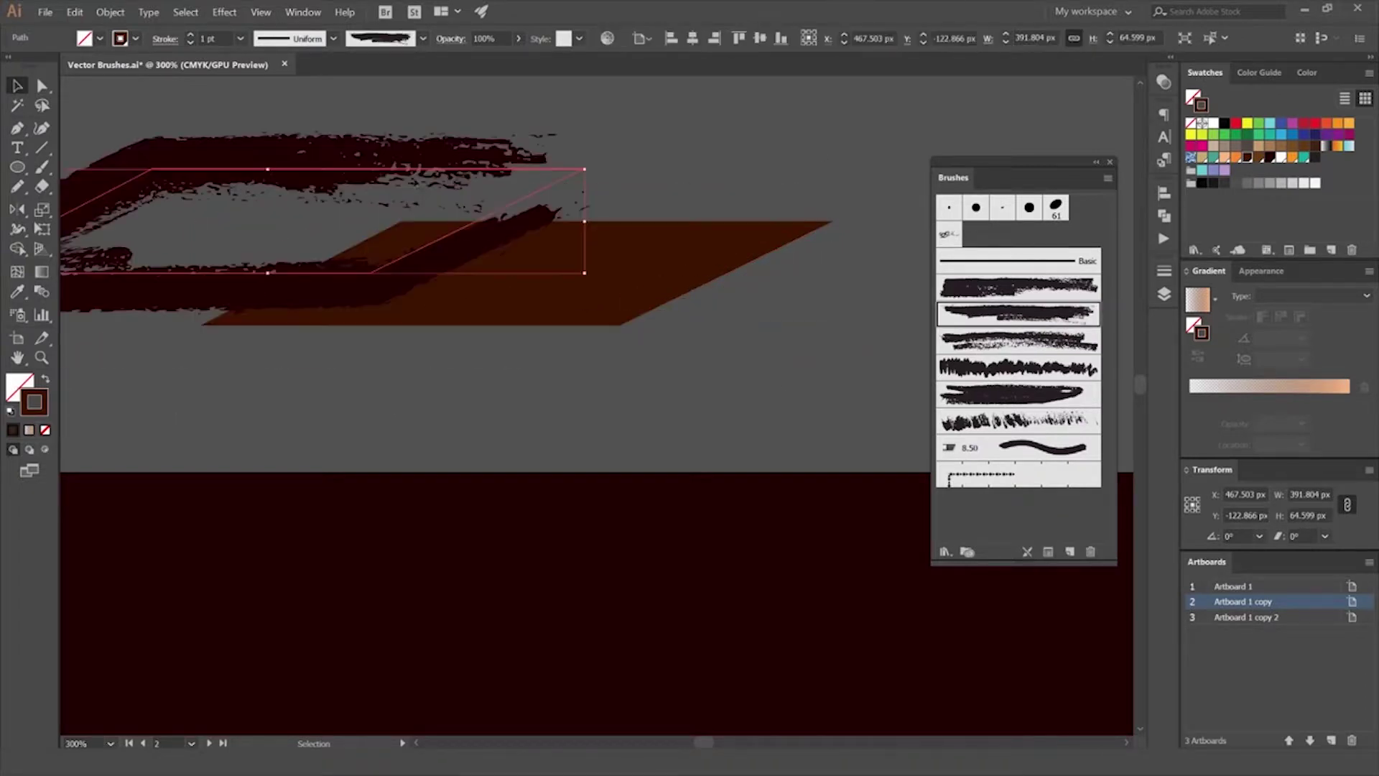
key(ctrl+z)
click(1236, 159)
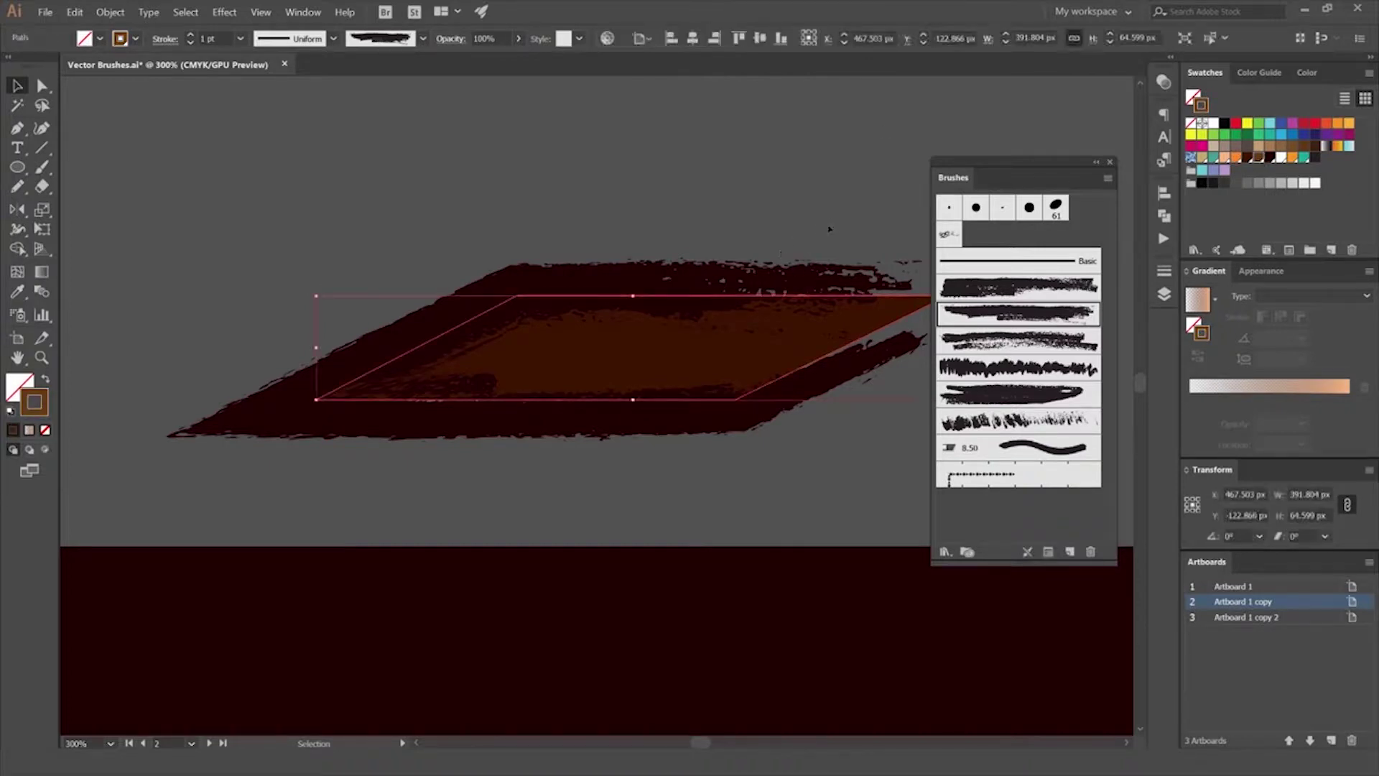
scroll(832, 229, right, 3)
Step: Give the other roof path a brown fill, then clip the brush texture inside the roof shape
key(a)
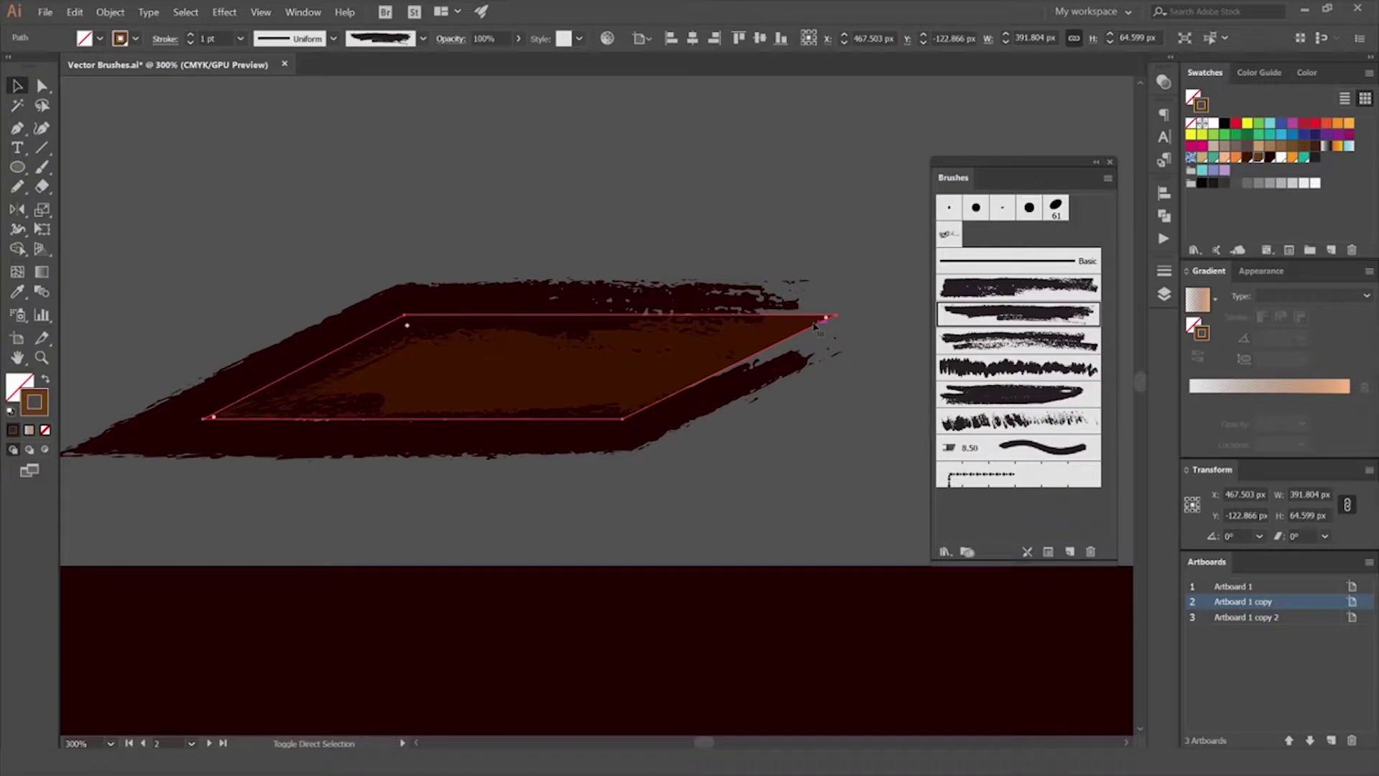
key(shift+x)
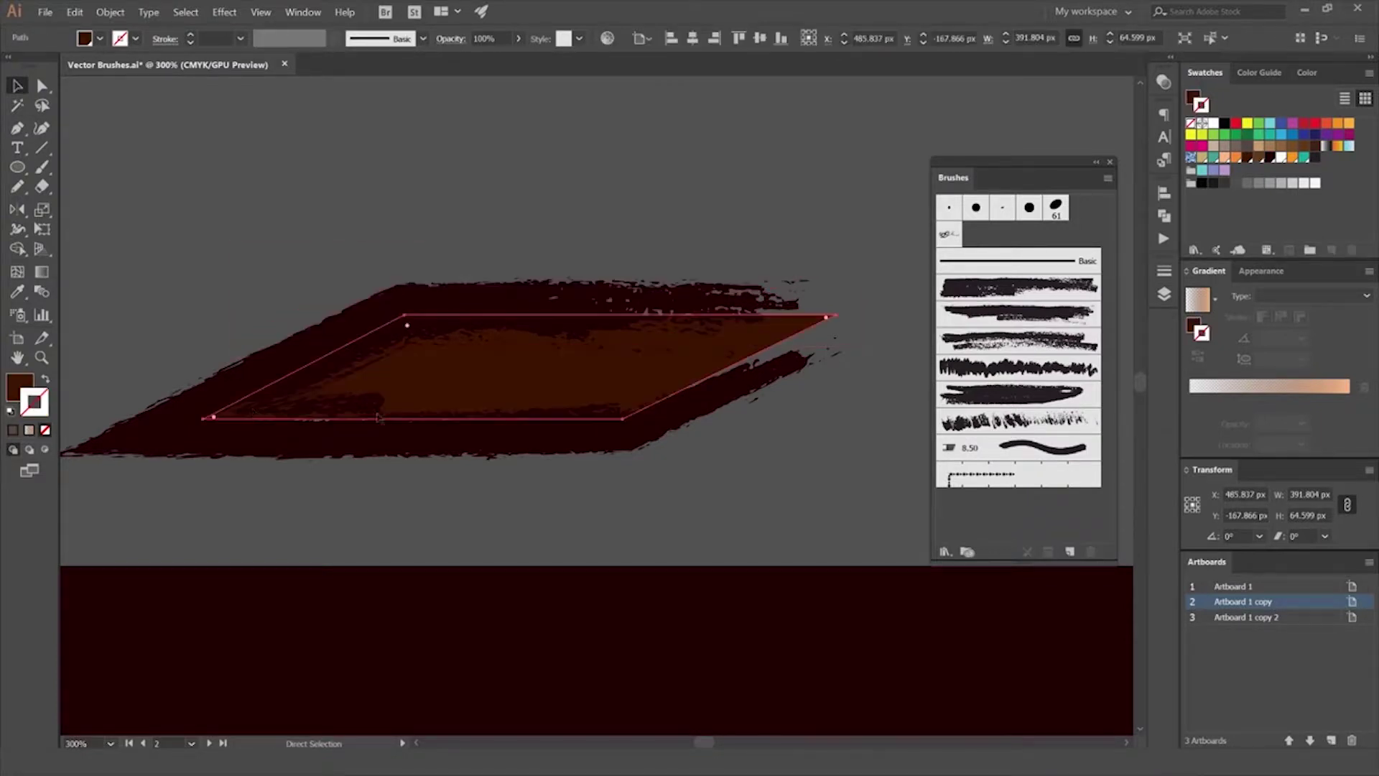
key(v)
drag(237, 431, 290, 478)
drag(556, 410, 628, 247)
key(ctrl+z)
key(ctrl+minus)
key(ctrl+minus)
key(ctrl+minus)
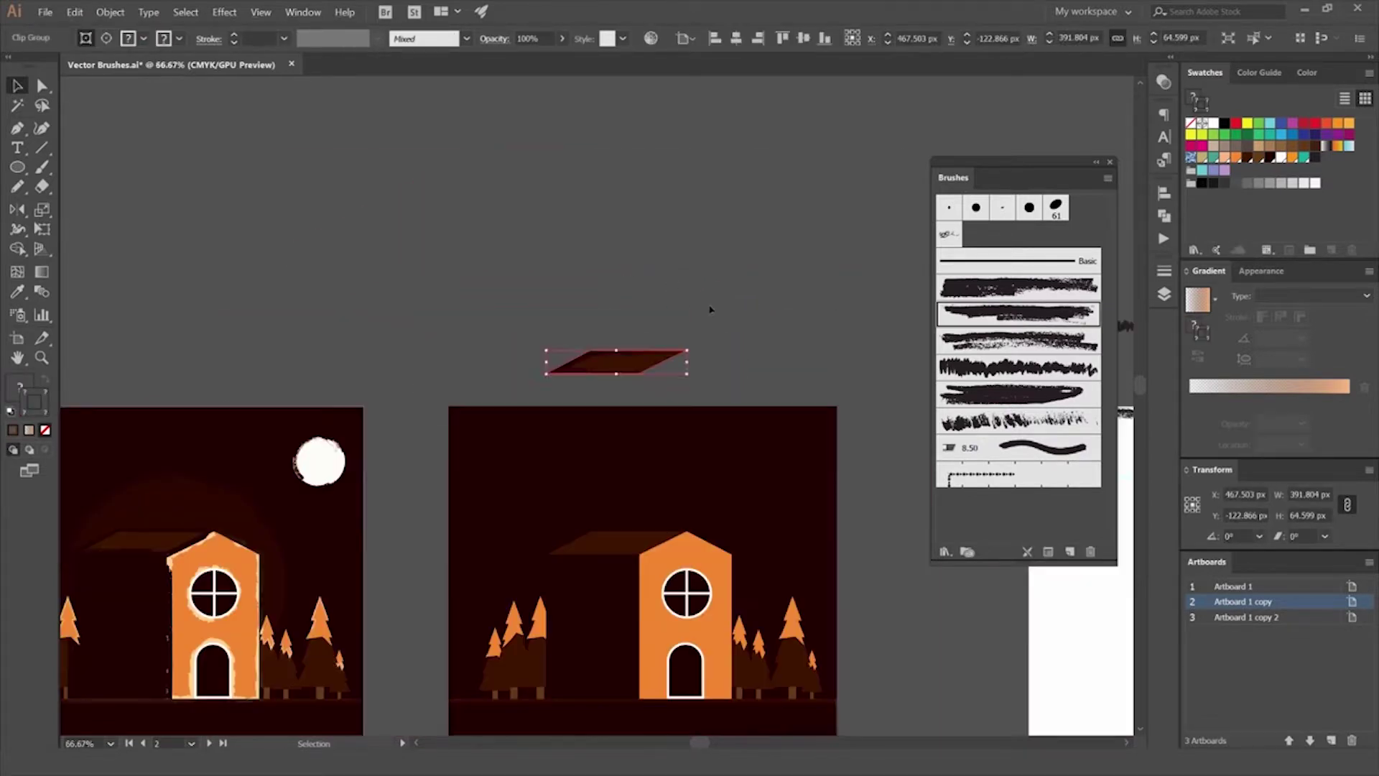
click(779, 296)
scroll(579, 463, up, 2)
Step: Trial-place the floating roof on the house, undo it, and check the brushed outline's alignment
drag(647, 313, 667, 586)
click(602, 636)
scroll(602, 636, up, 5)
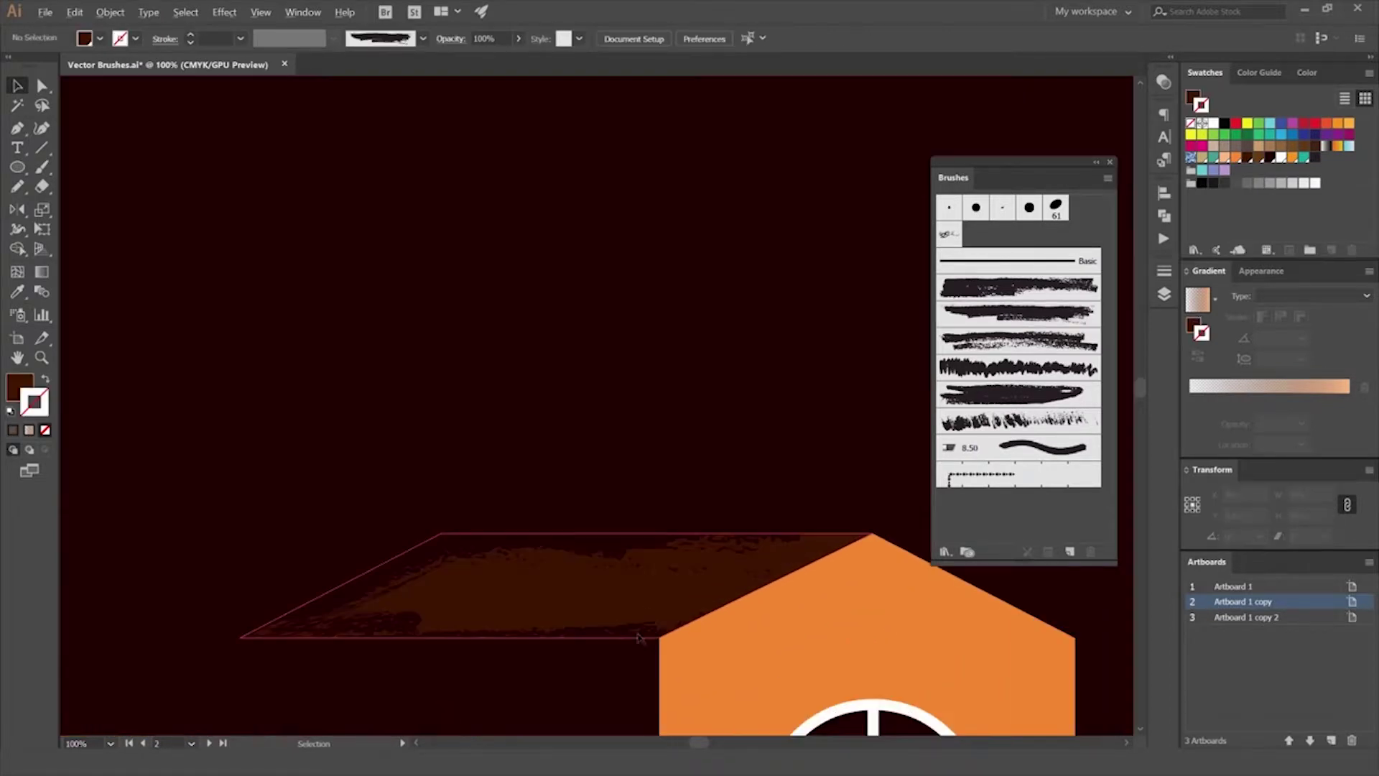
key(ctrl+z)
scroll(602, 635, down, 5)
click(642, 436)
scroll(591, 461, up, 2)
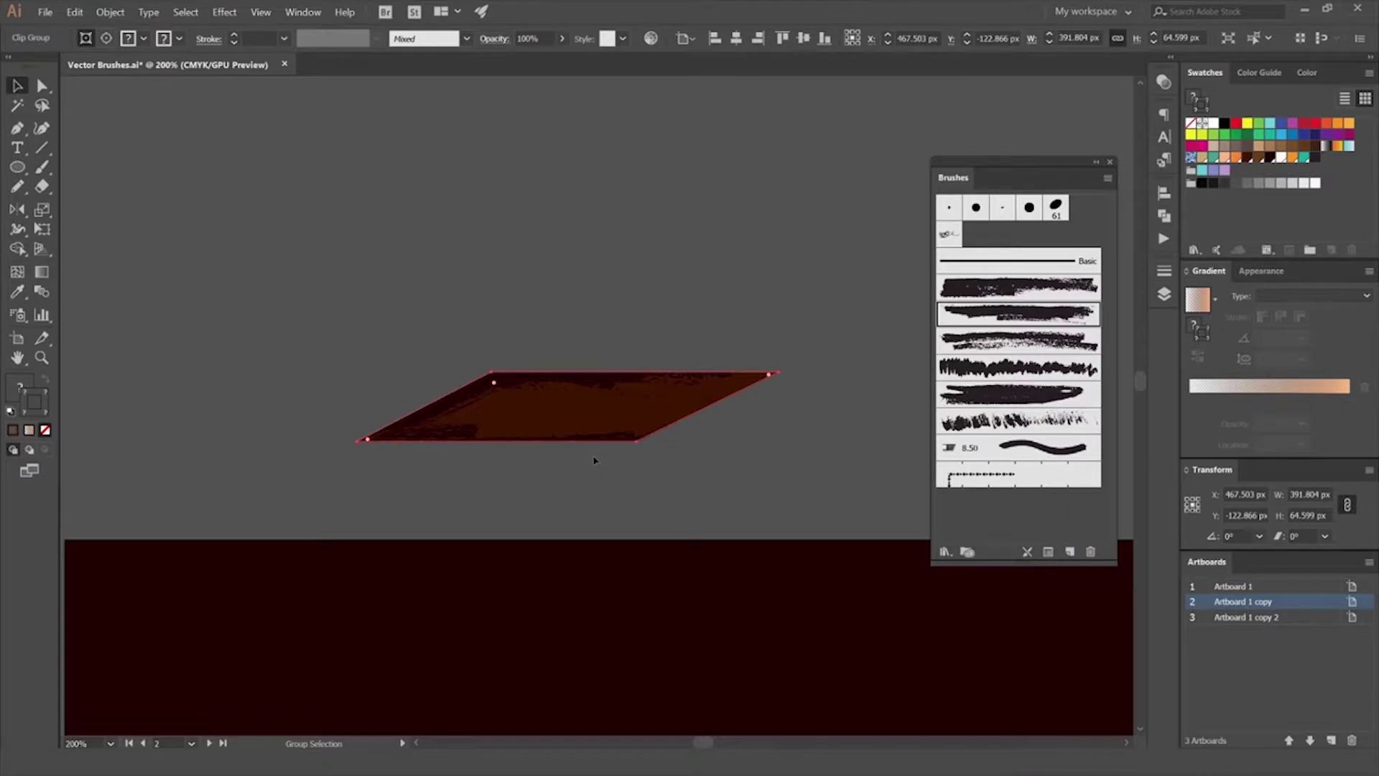
drag(605, 369, 459, 266)
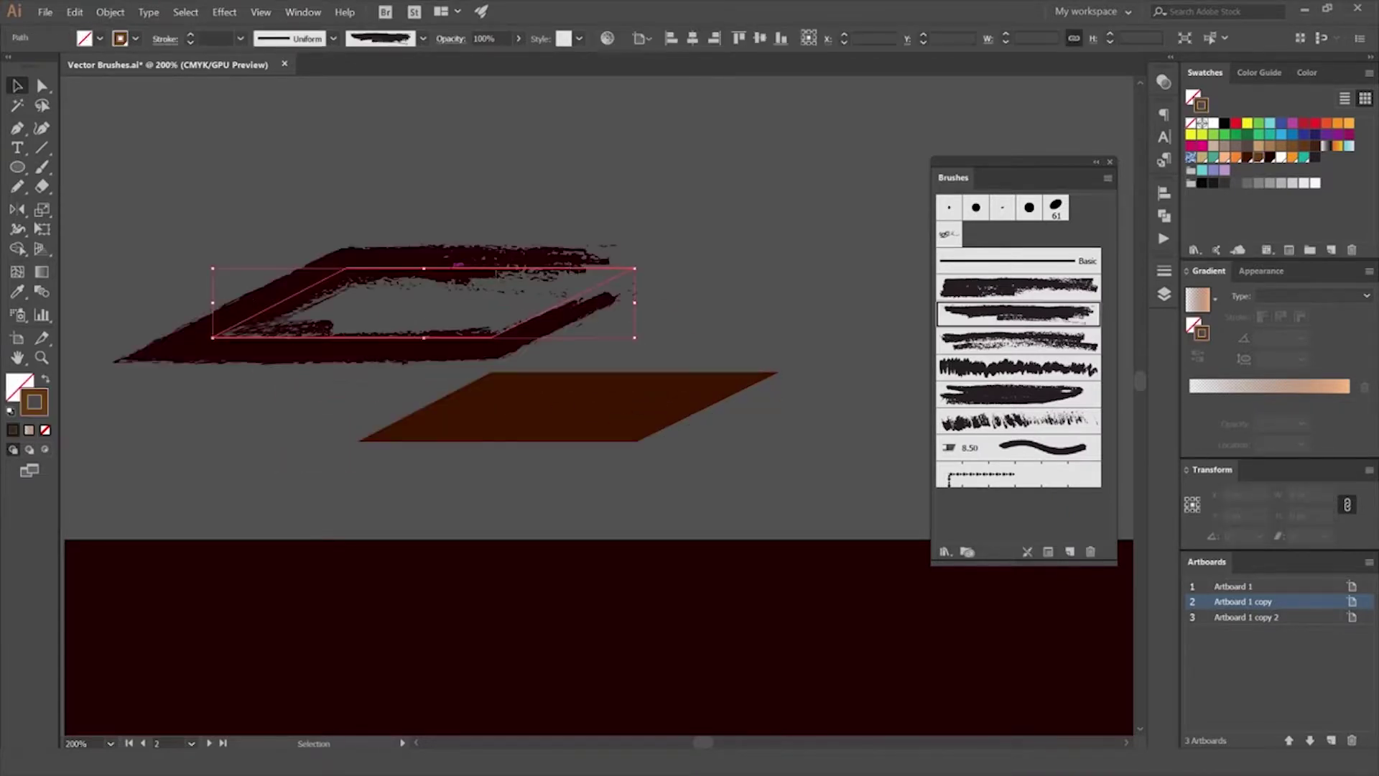
scroll(630, 404, down, 3)
click(712, 426)
scroll(630, 404, up, 2)
scroll(630, 405, up, 1)
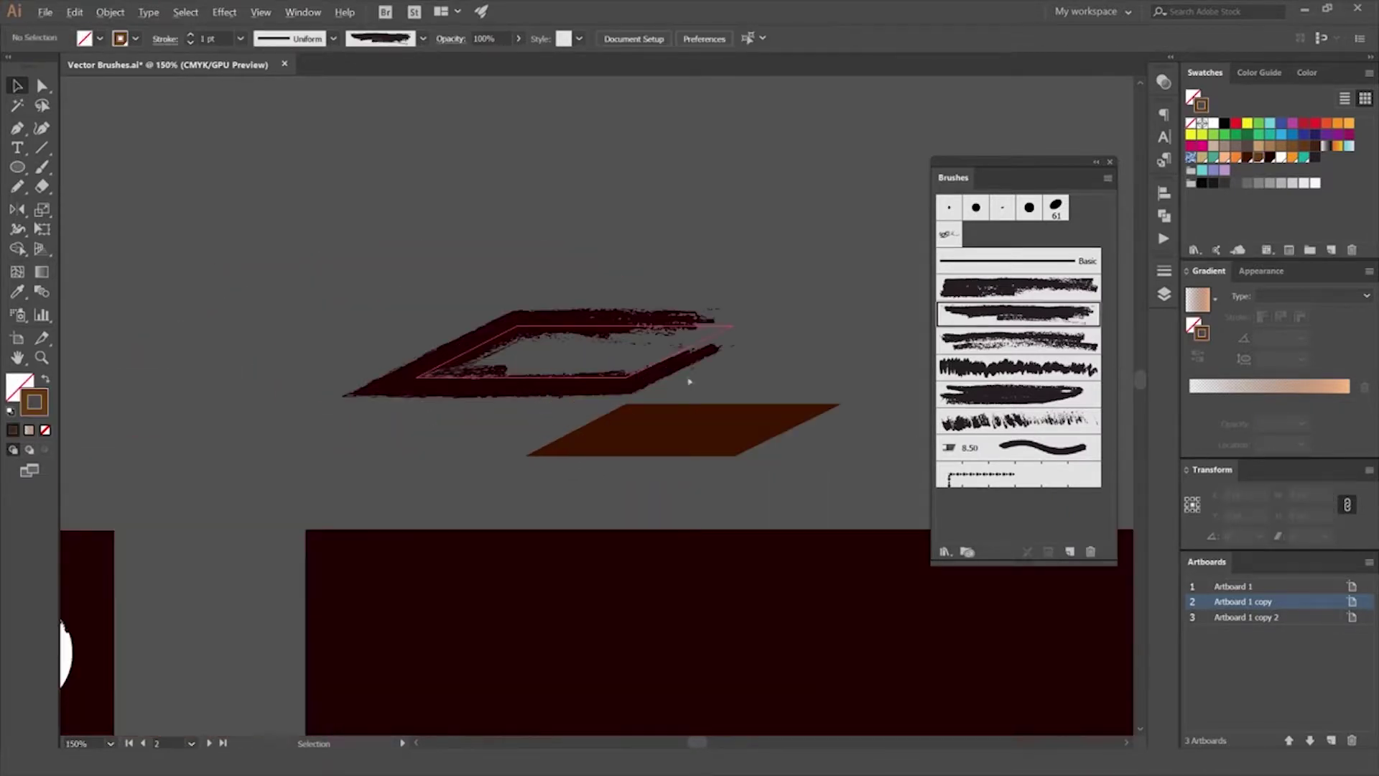
key(ctrl+z)
Step: Move the roof clip group down onto the house's dark side wall and recentre the view
click(616, 440)
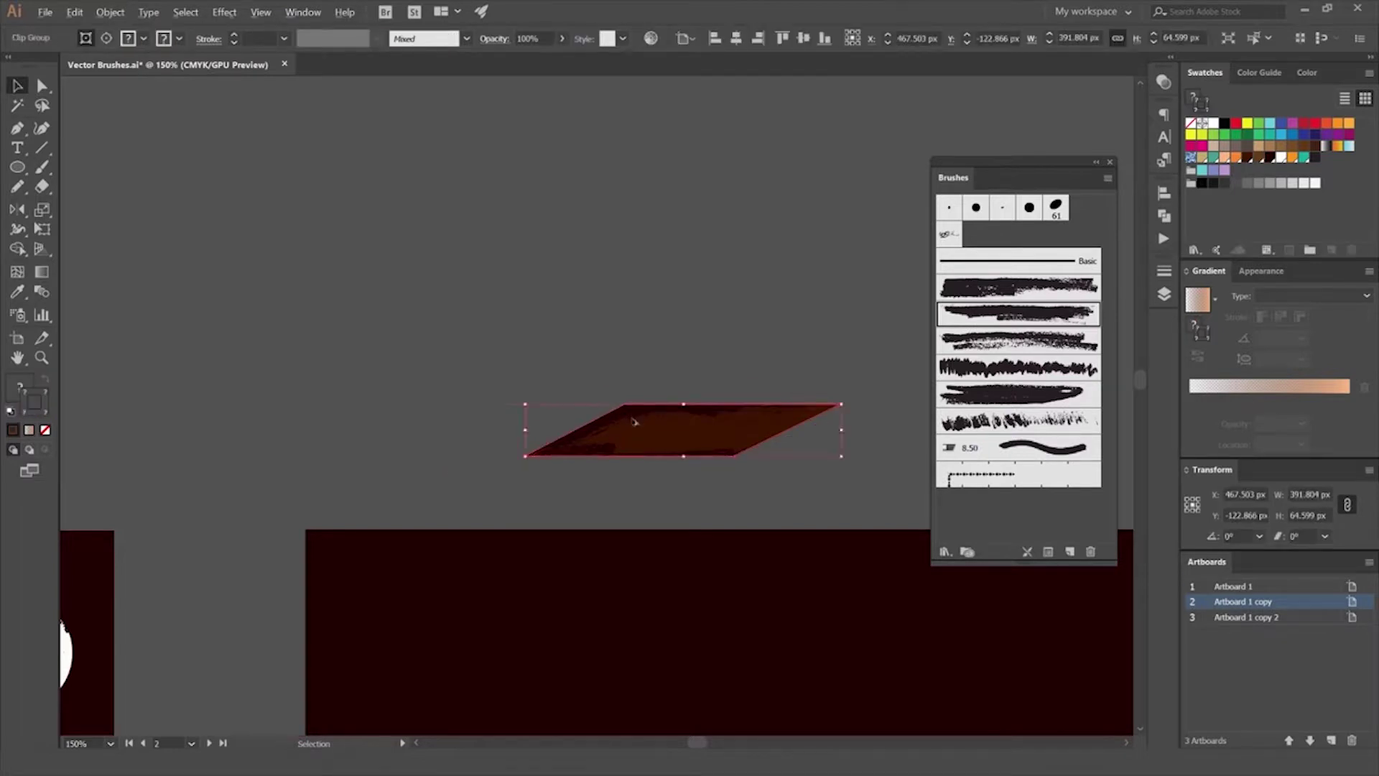
scroll(629, 420, up, 4)
scroll(697, 330, down, 2)
scroll(696, 316, down, 3)
scroll(660, 241, down, 3)
click(660, 242)
ctrl+click(697, 260)
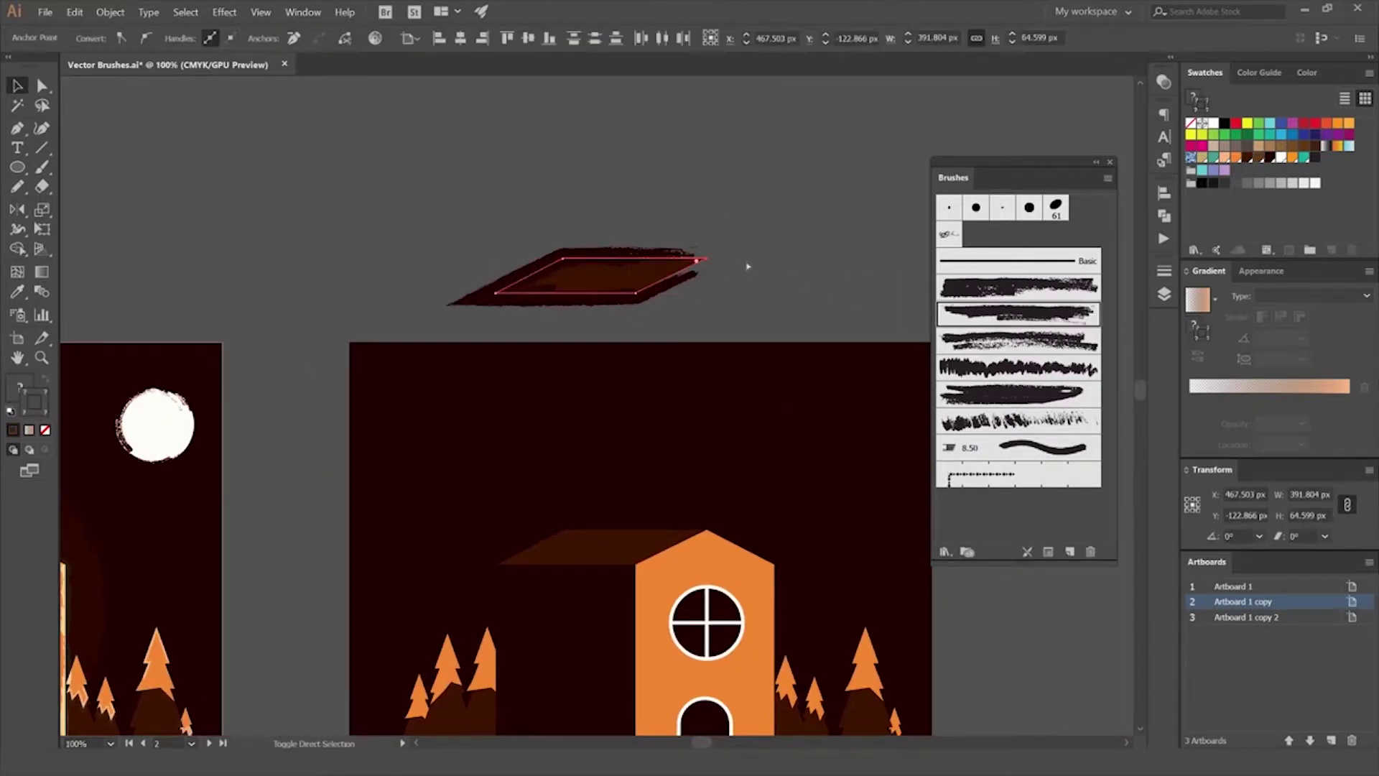
key(ctrl+z)
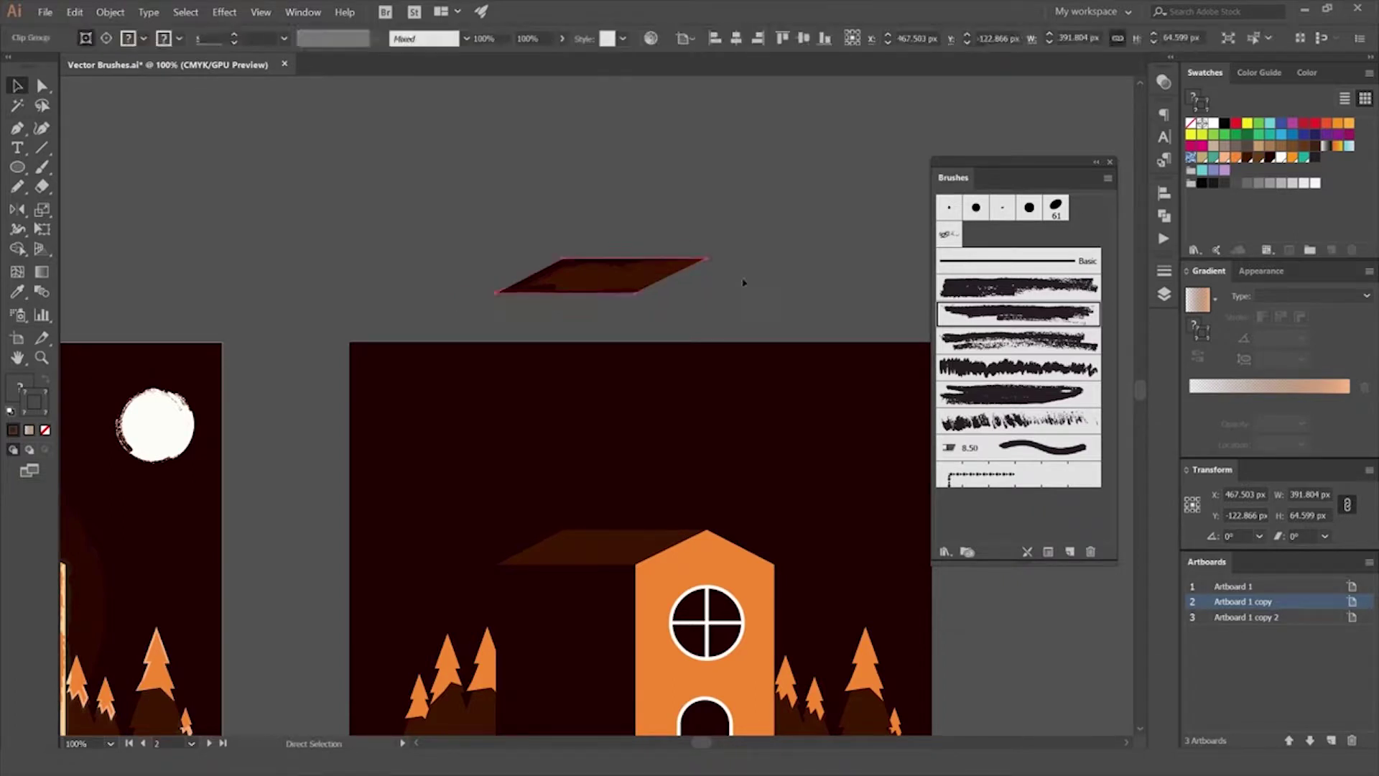
click(745, 240)
drag(632, 283, 616, 552)
scroll(658, 336, down, 2)
scroll(657, 336, up, 3)
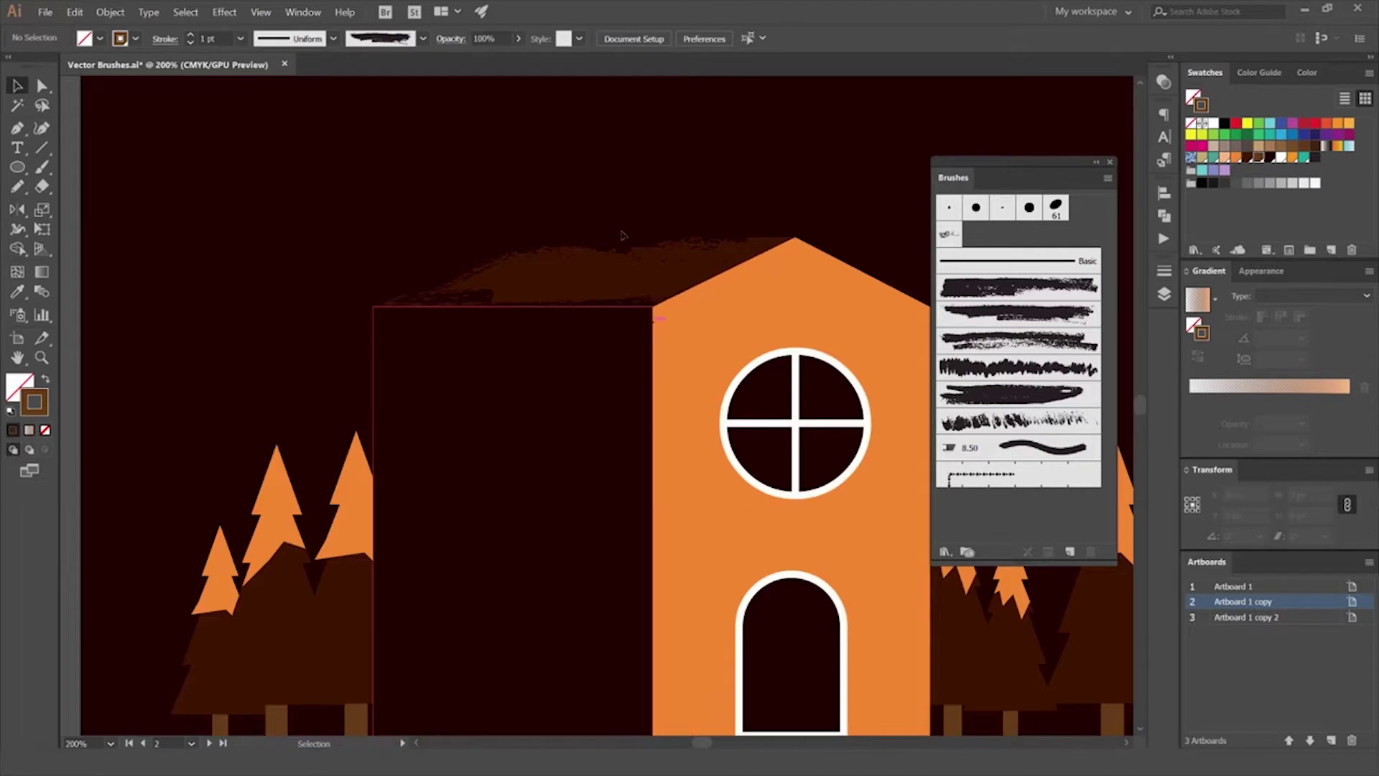
scroll(646, 323, down, 2)
mouse_move(619, 253)
mouse_down()
mouse_move(557, 303)
mouse_move(733, 447)
mouse_up()
Step: Draw a large circle around the house with the Ellipse tool
key(l)
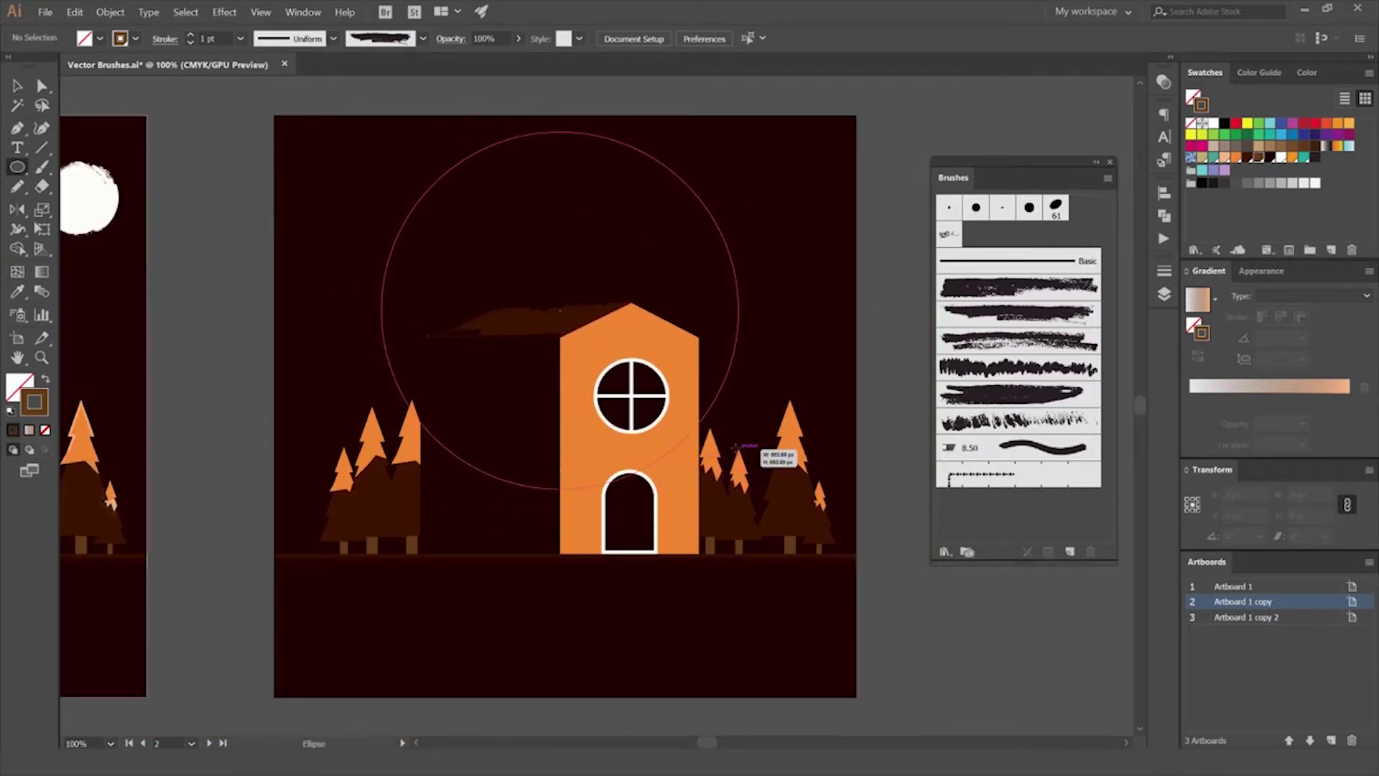
mouse_move(734, 447)
mouse_down()
mouse_move(718, 435)
mouse_move(763, 193)
mouse_up()
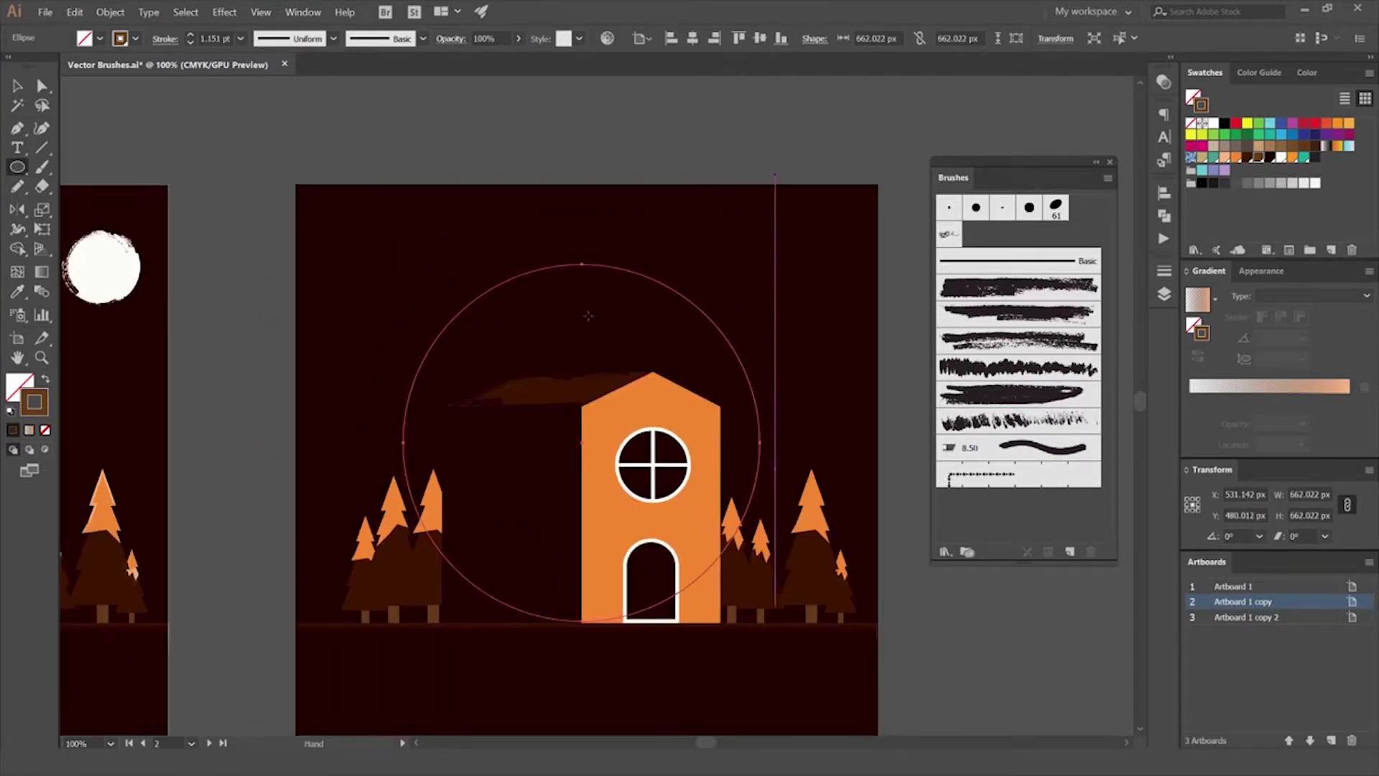
key(ctrl+plus)
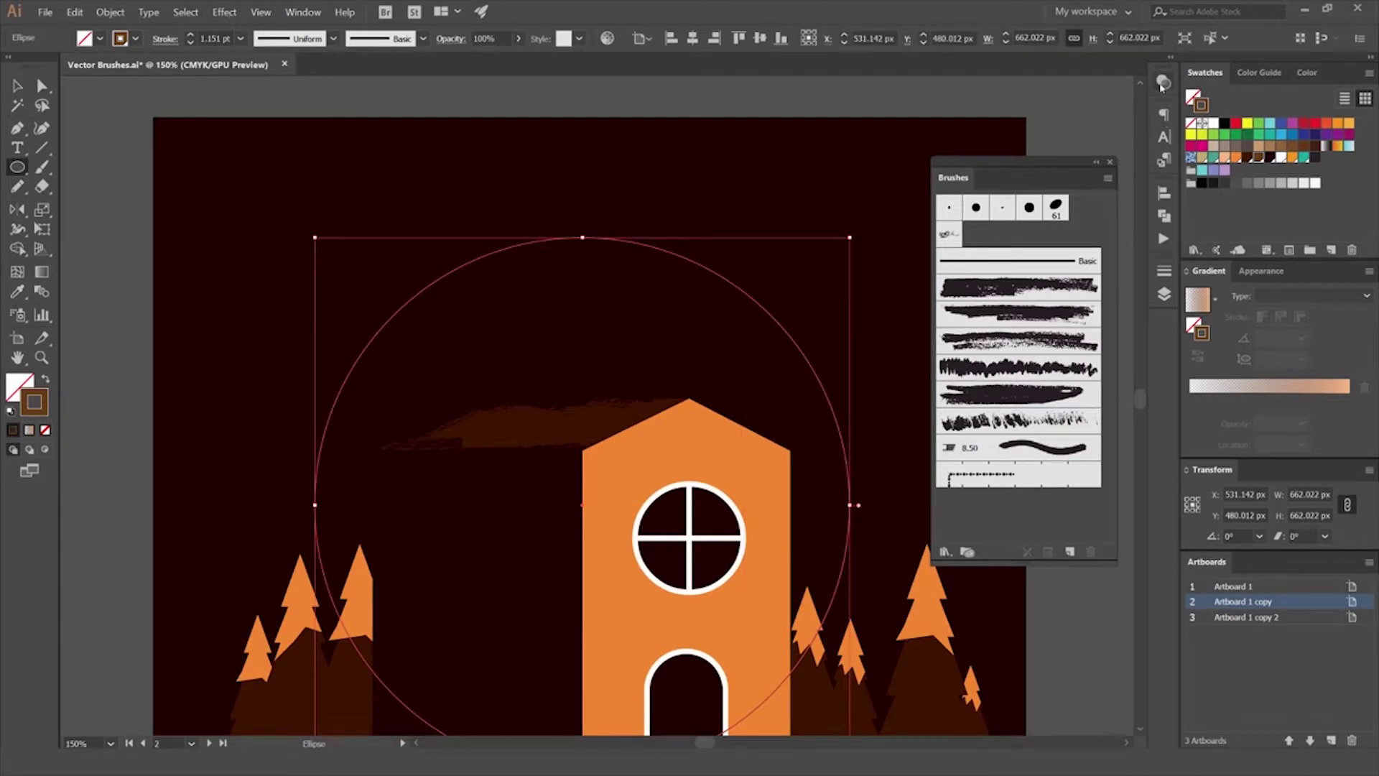
Step: Float the Transparency panel beside the Brushes panel
click(1164, 81)
drag(1164, 82, 1039, 79)
click(1039, 79)
drag(1039, 87, 927, 87)
drag(1039, 178, 1040, 288)
drag(942, 86, 991, 102)
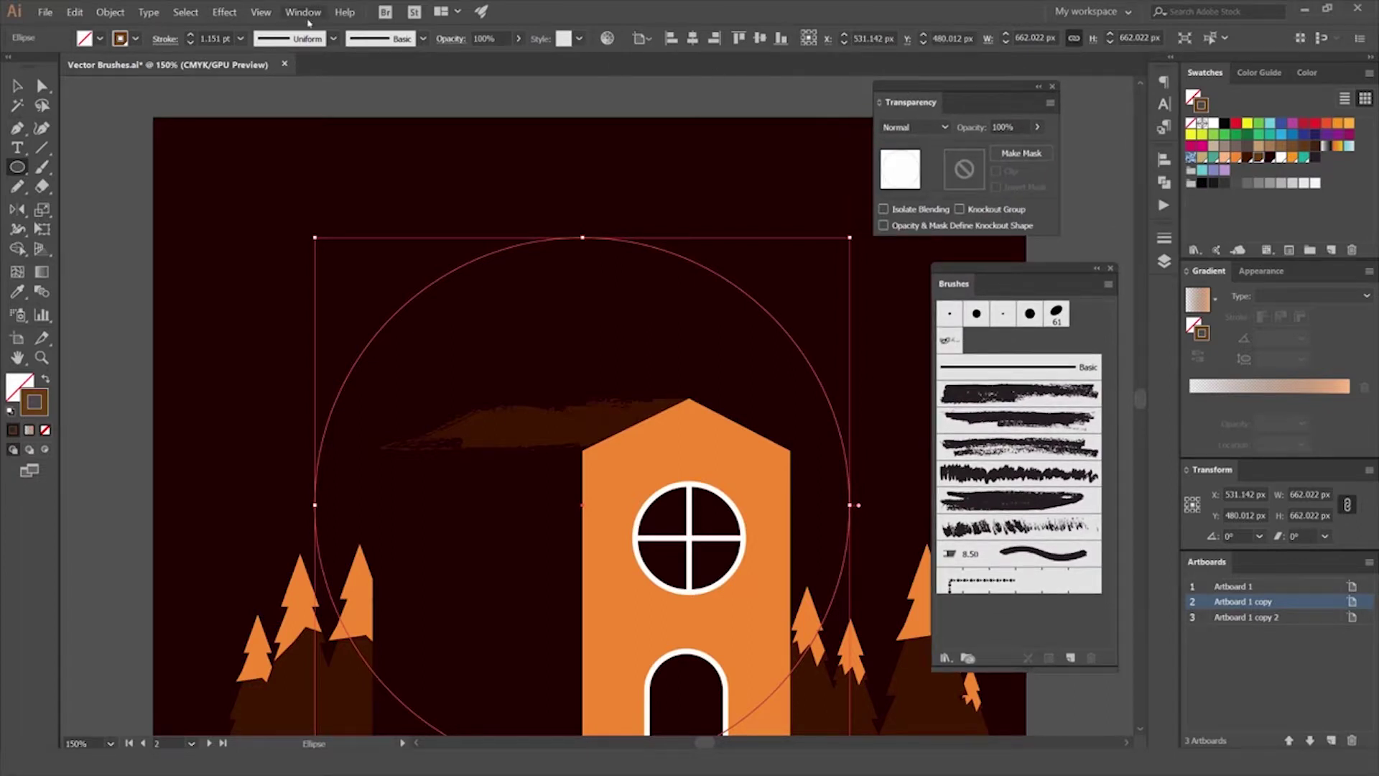
click(302, 12)
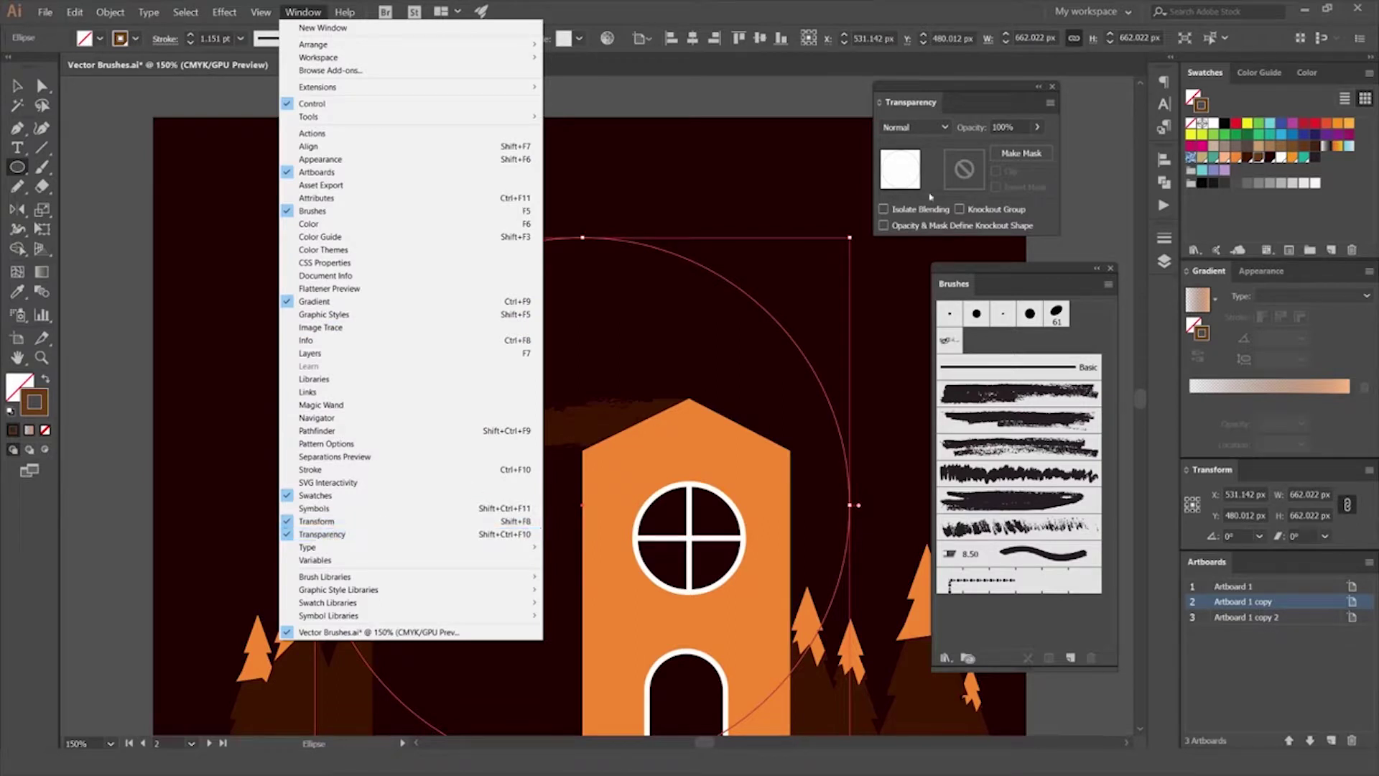
click(923, 122)
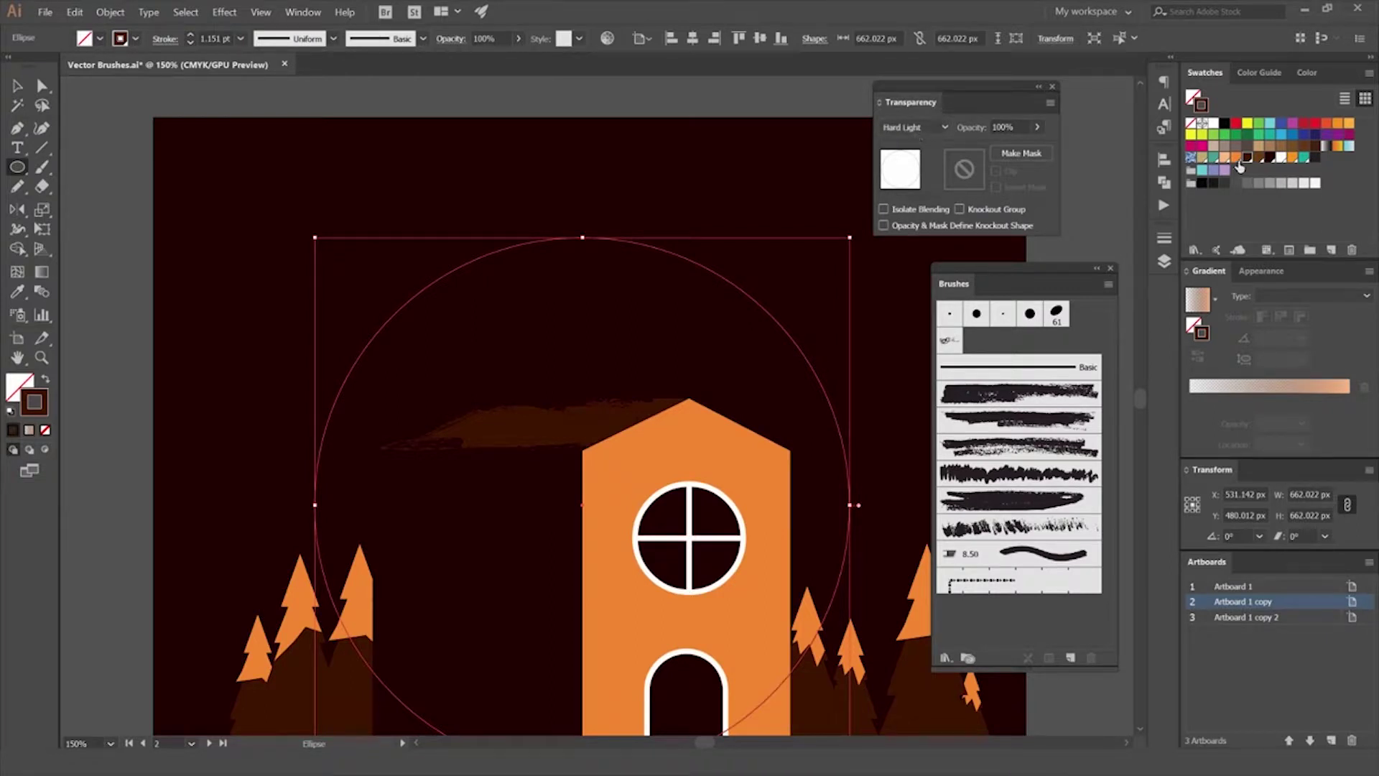
Step: Fill the circle orange by setting an orange swatch and swapping fill and stroke
click(1236, 156)
scroll(915, 128, down, 3)
scroll(916, 127, down, 4)
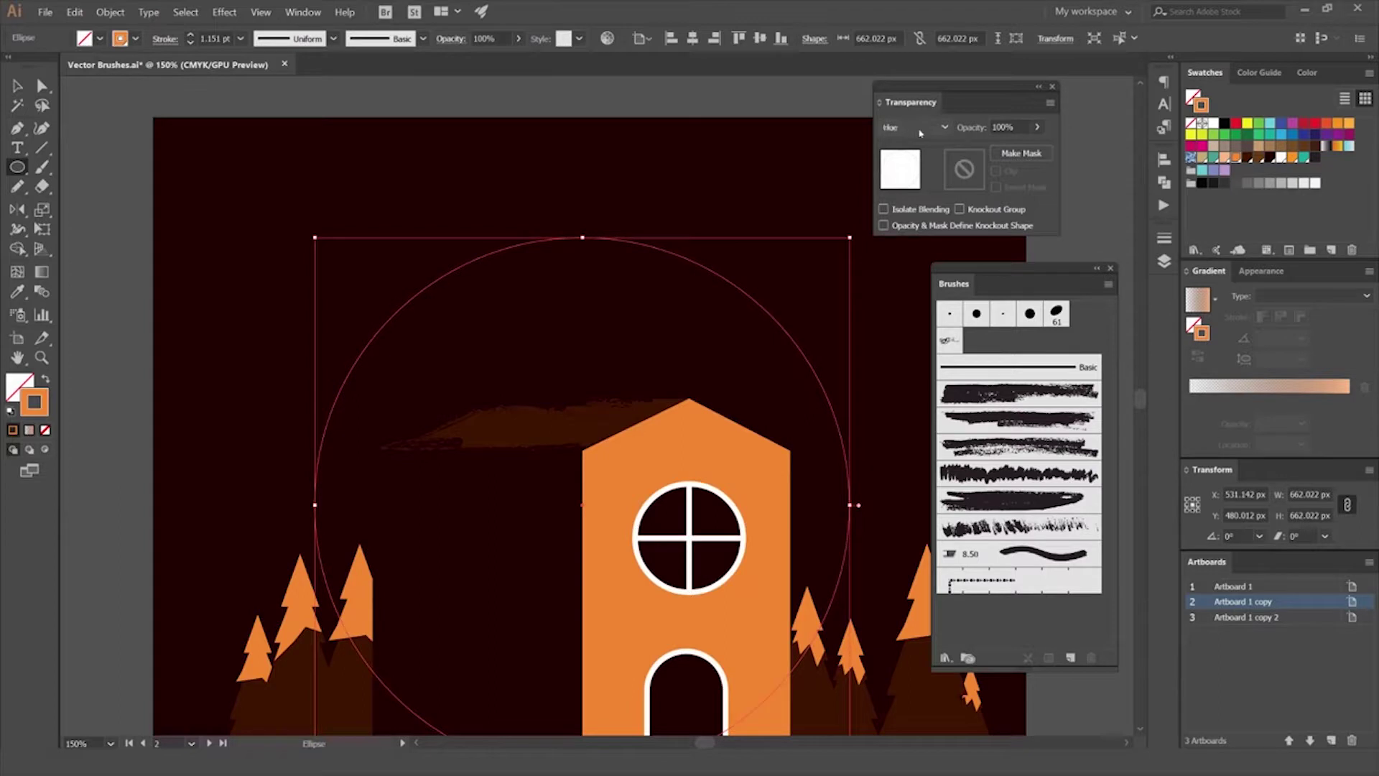
key(shift+x)
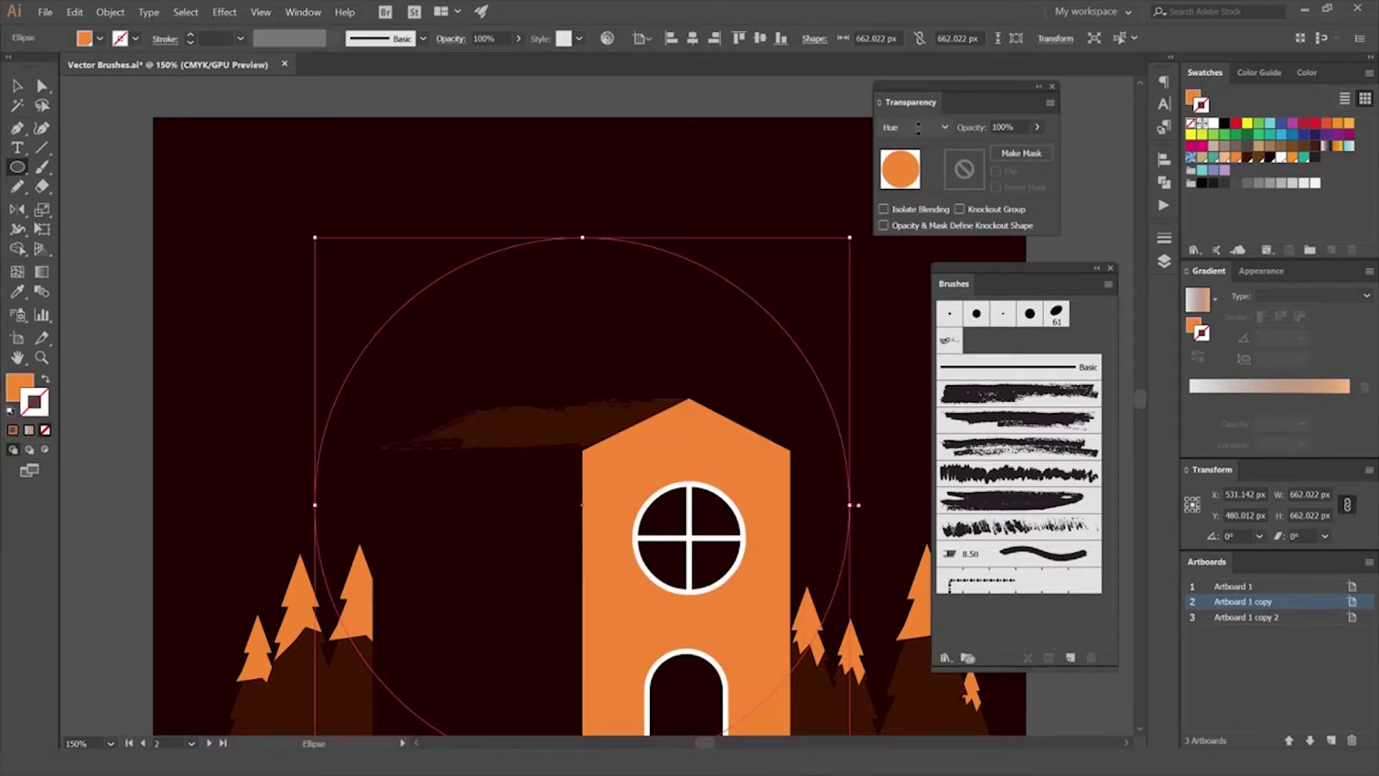
scroll(917, 127, up, 2)
scroll(918, 127, up, 2)
key(ctrl+1)
scroll(906, 128, up, 1)
scroll(907, 127, up, 1)
scroll(907, 128, up, 1)
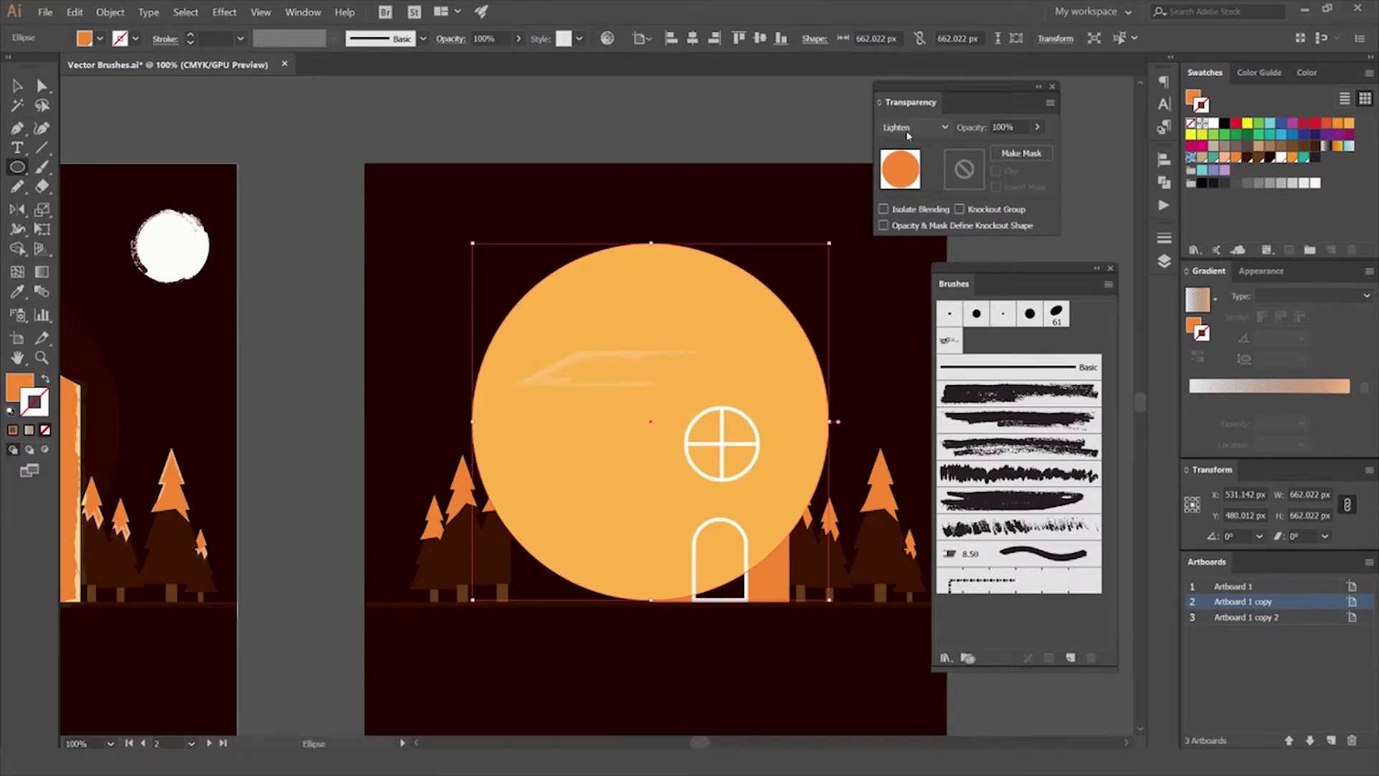
scroll(907, 132, up, 1)
scroll(909, 136, up, 1)
scroll(909, 136, up, 1)
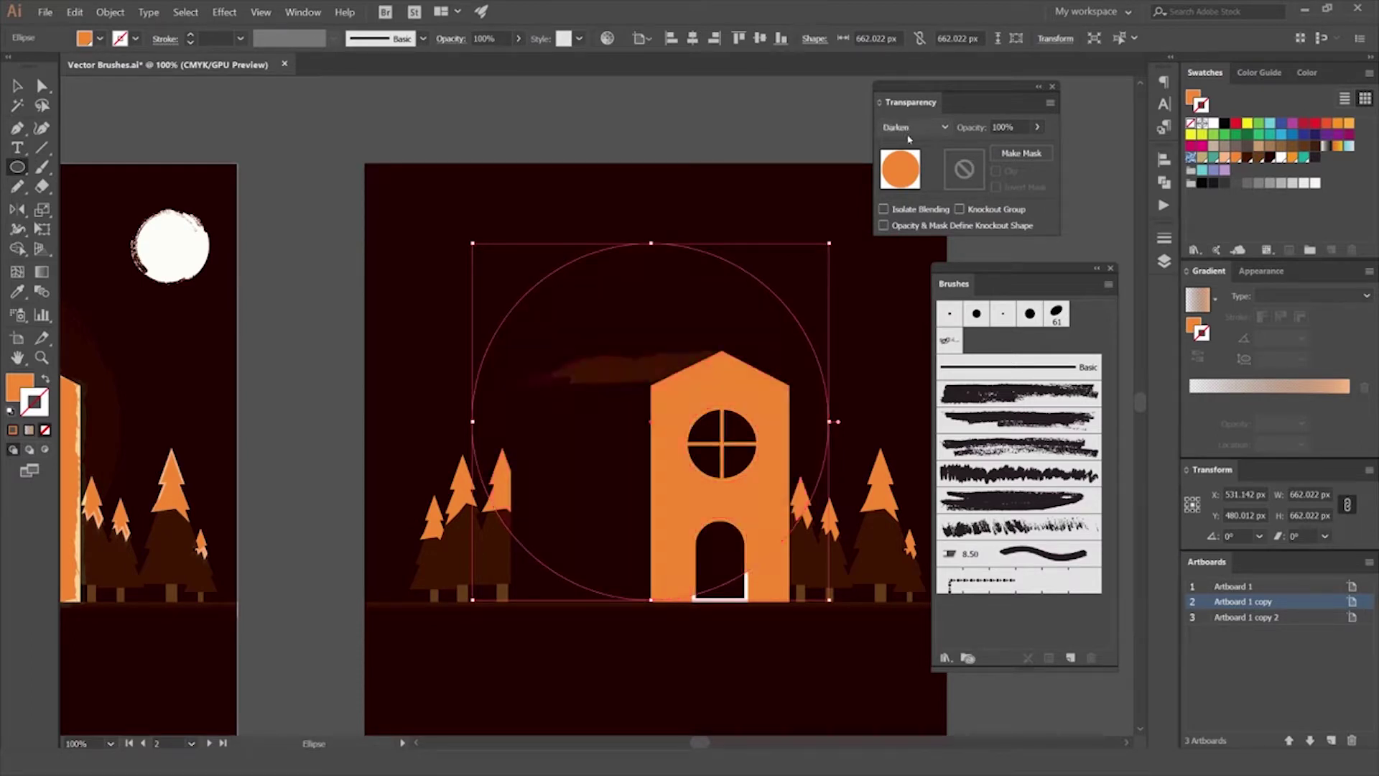
scroll(907, 135, up, 1)
scroll(907, 133, down, 2)
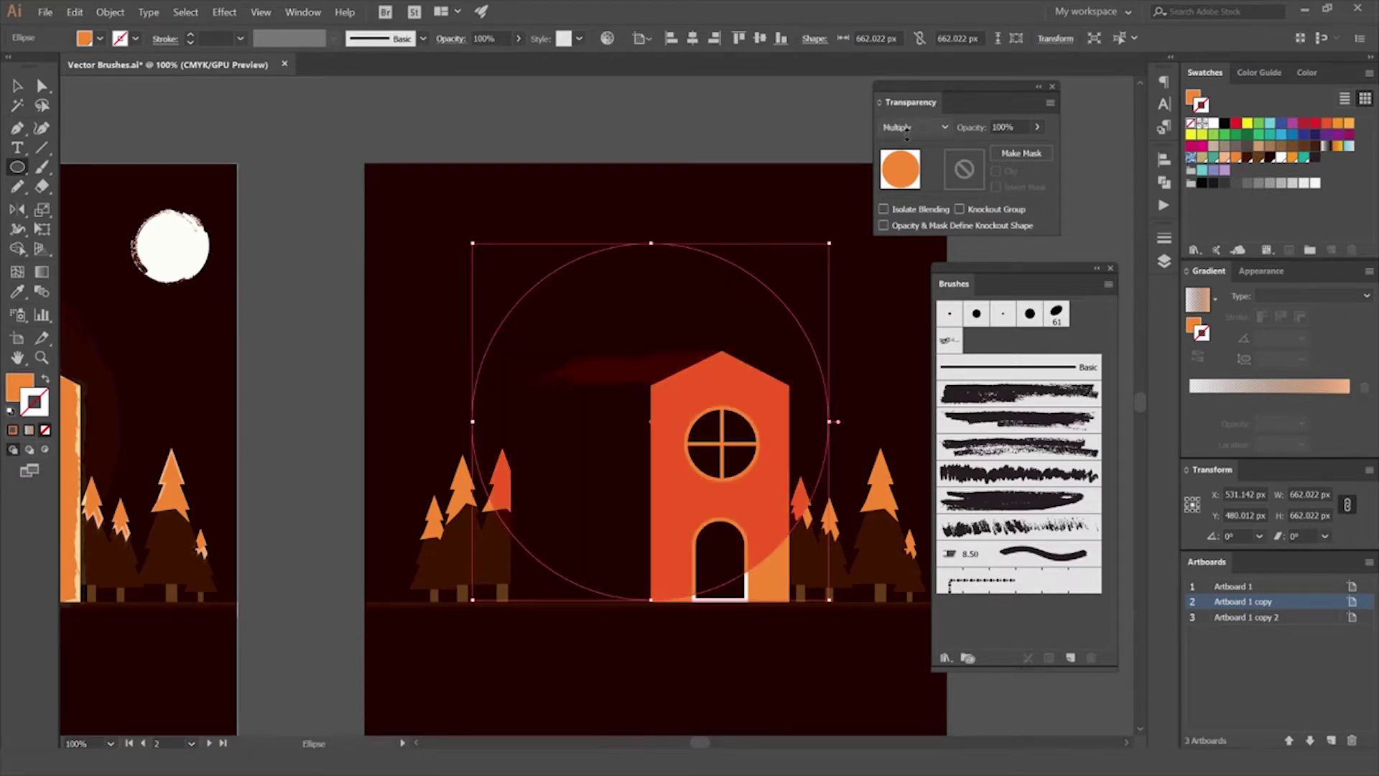
Step: Send the orange circle backward behind the house and the left and right trees
key(v)
click(1097, 193)
scroll(1096, 192, down, 3)
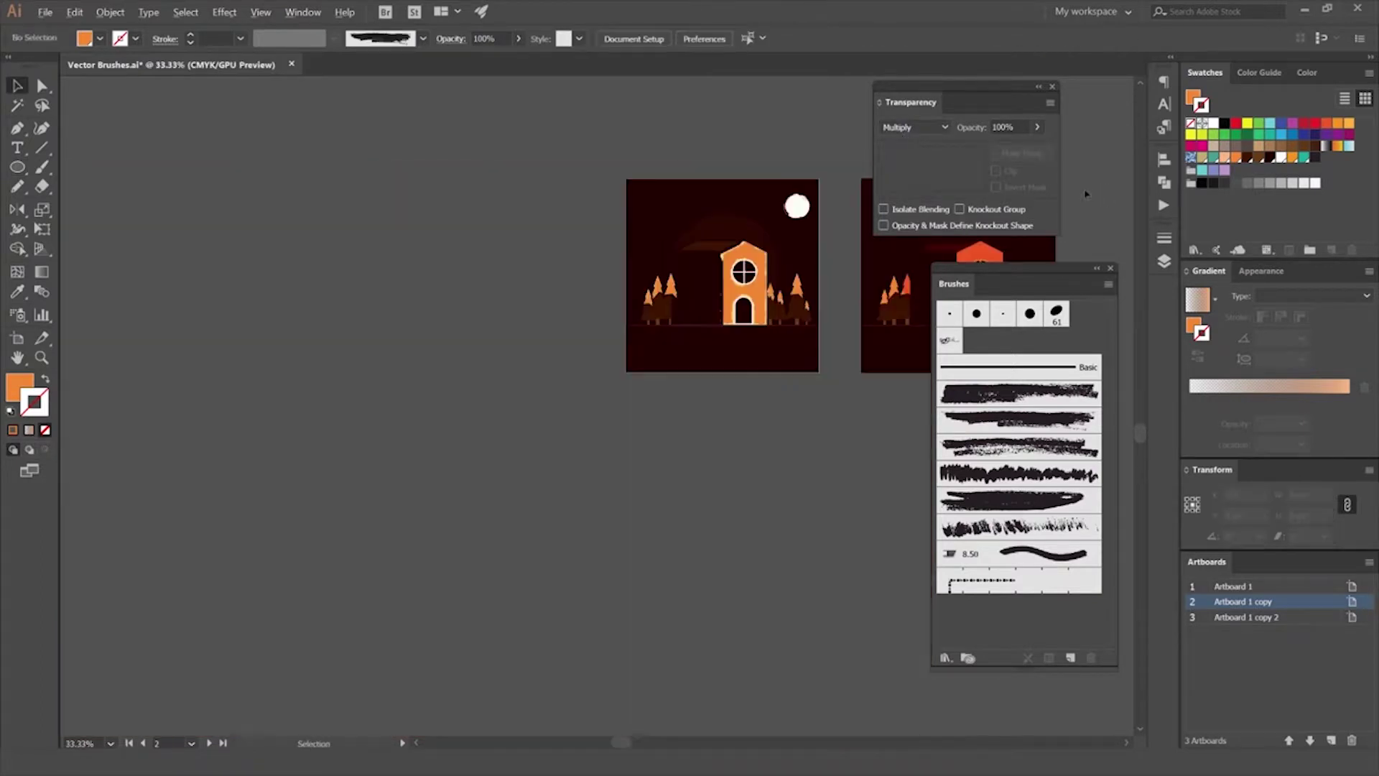
scroll(742, 245, right, 3)
alt+scroll(792, 386, up, 1)
alt+scroll(792, 386, up, 3)
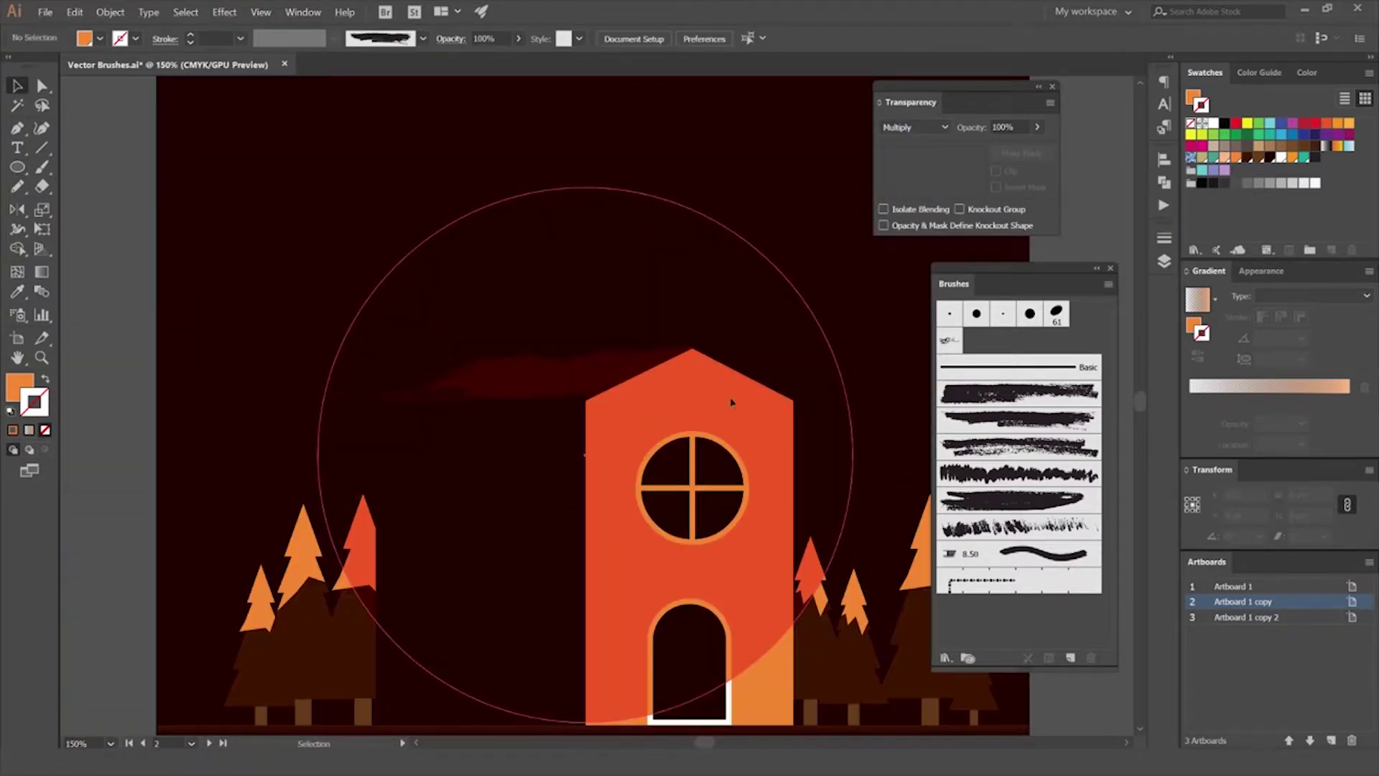
click(792, 385)
key(a)
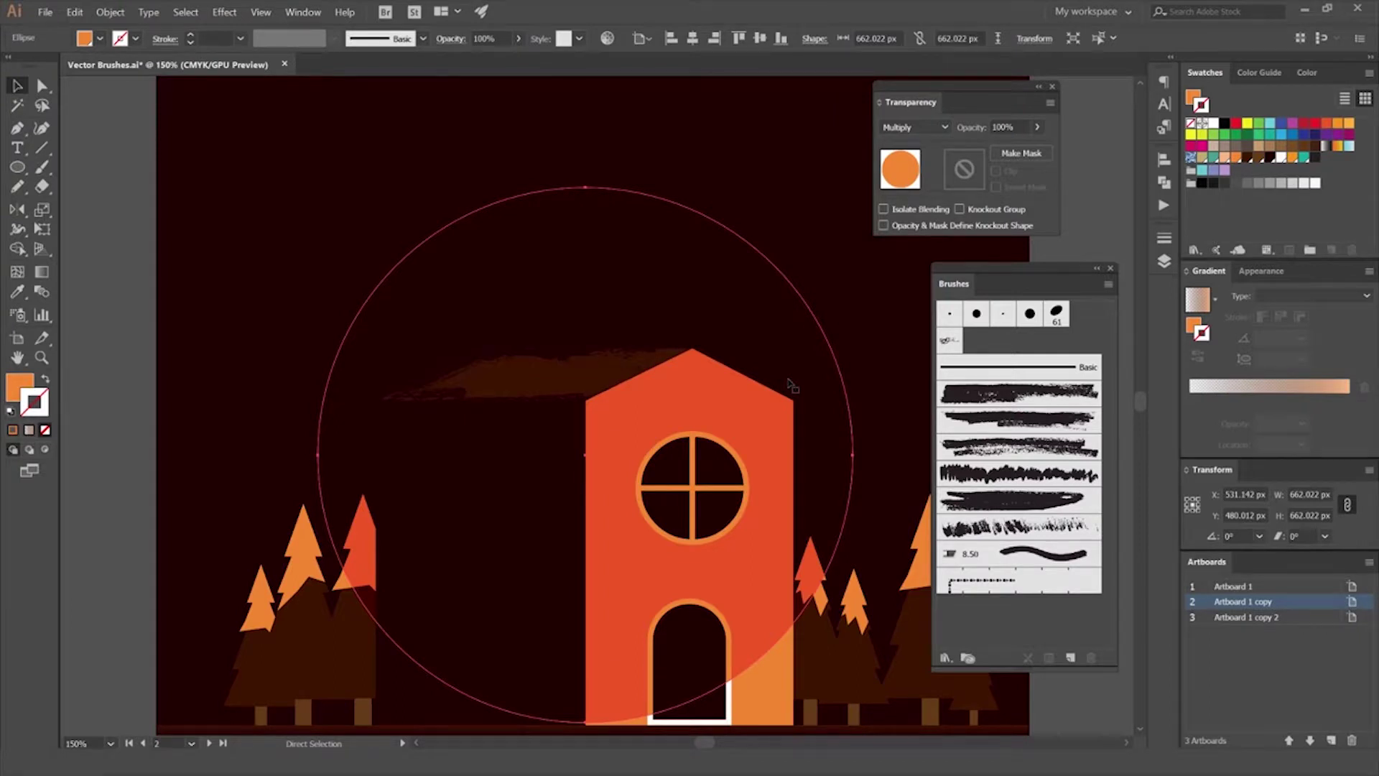
key(ctrl+[)
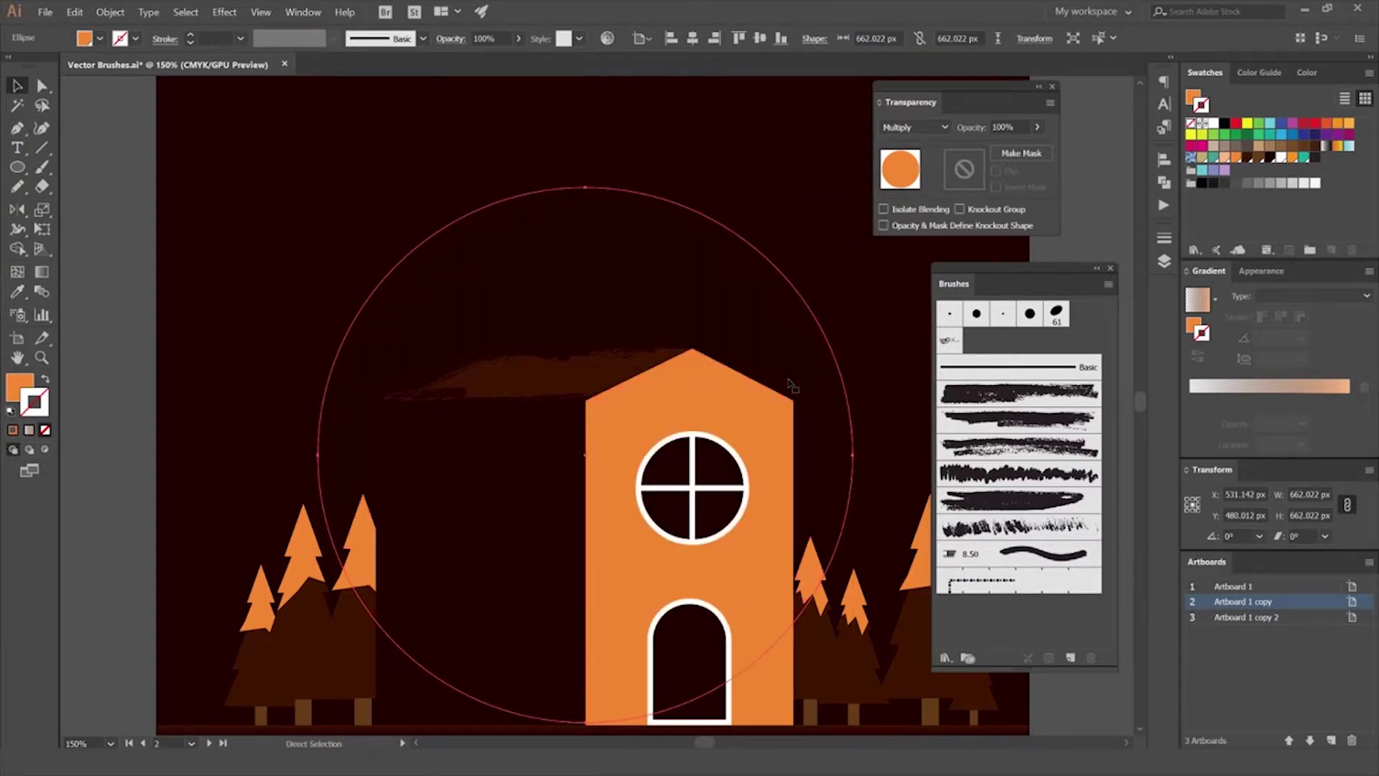
key(ctrl+])
key(ctrl+[)
key(ctrl+[)
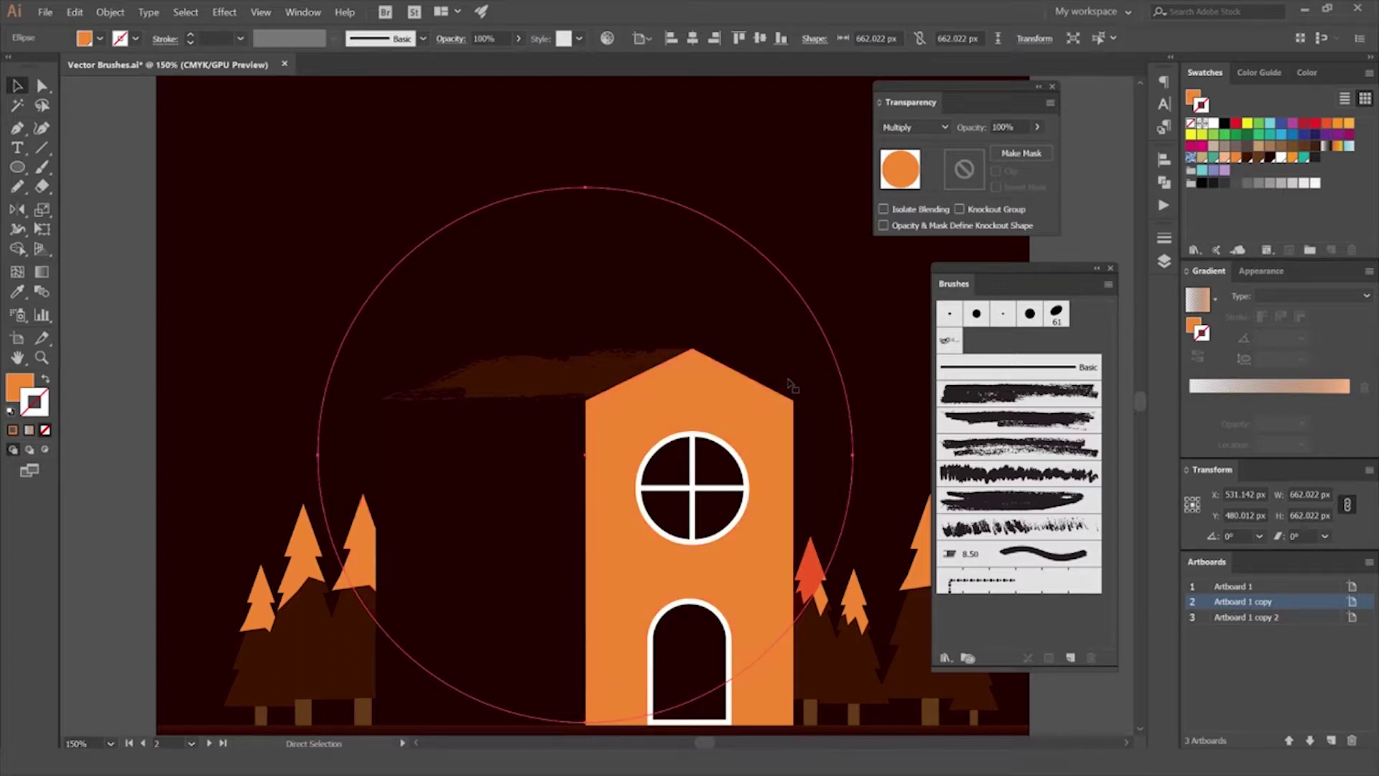
key(ctrl+[)
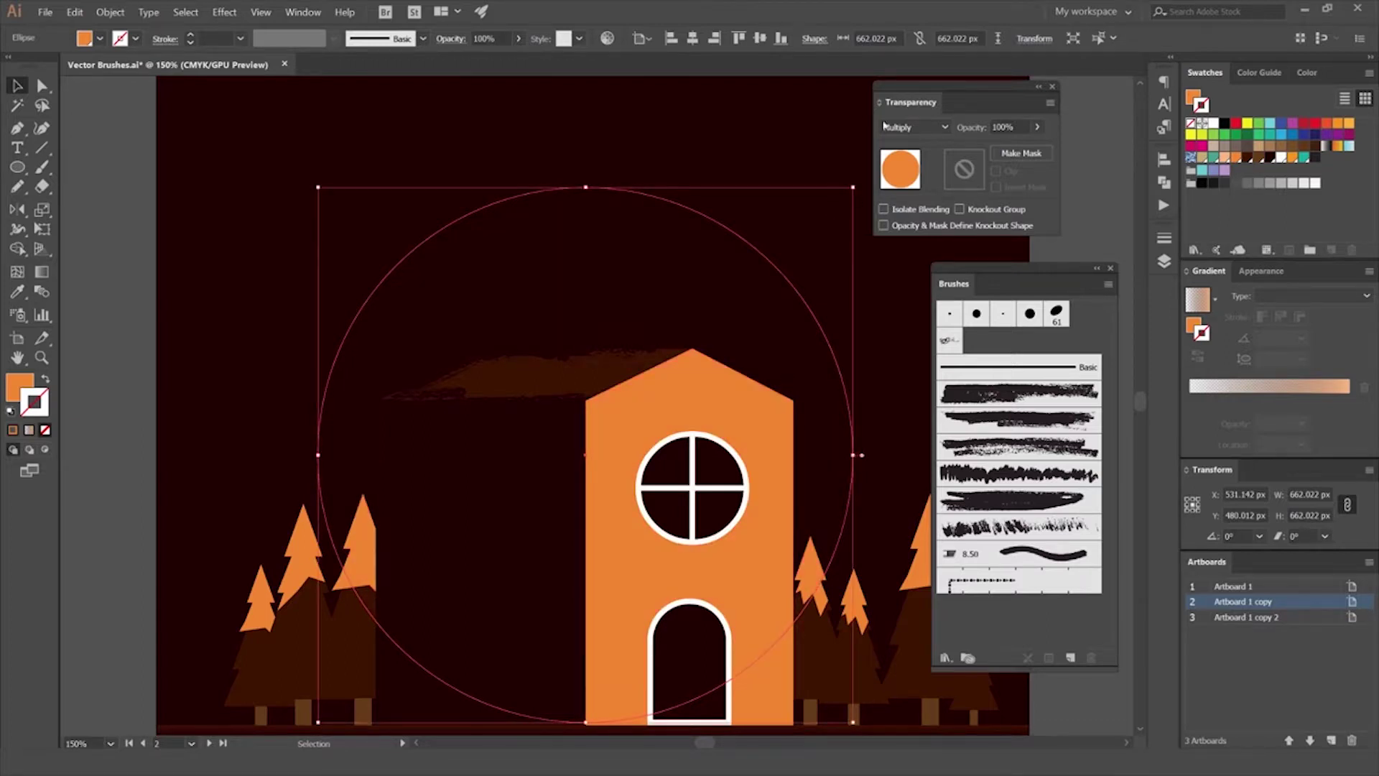
scroll(884, 125, up, 2)
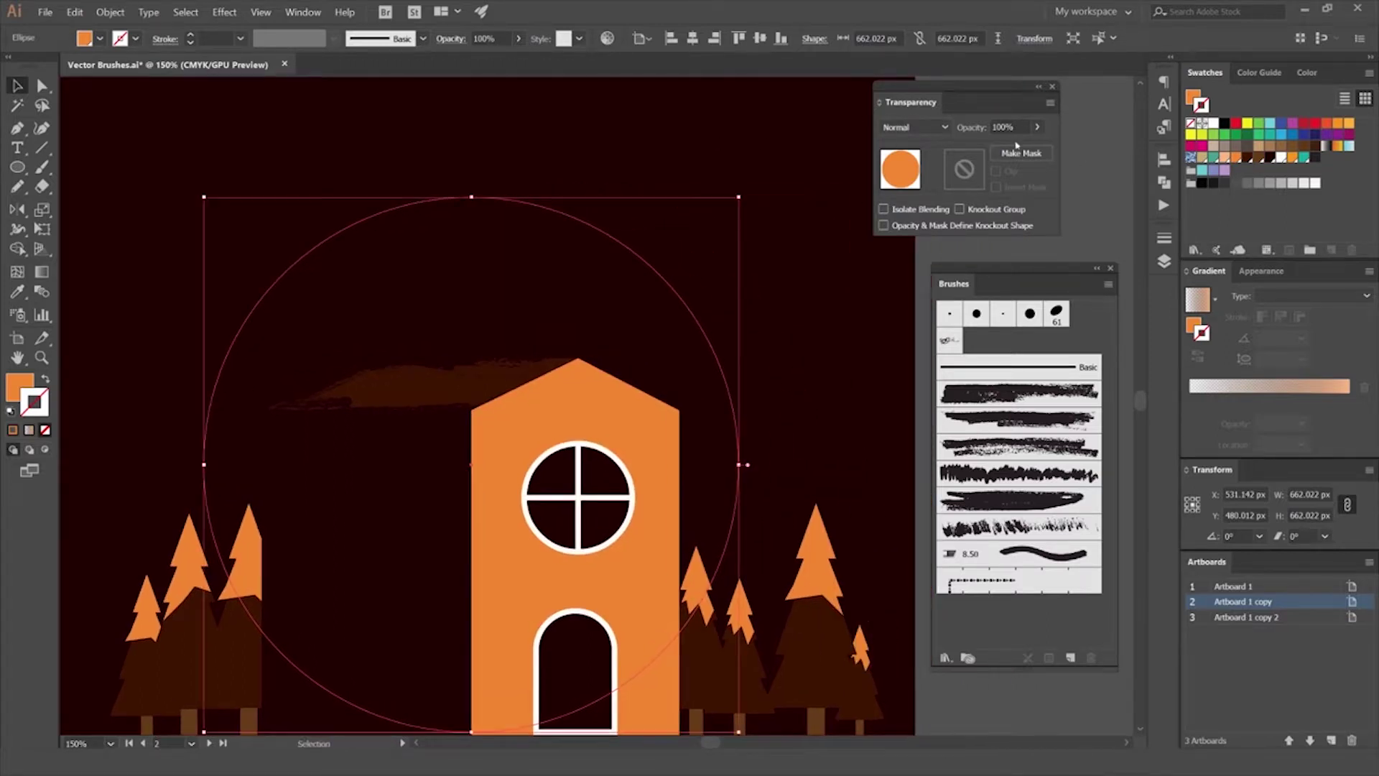
key(x)
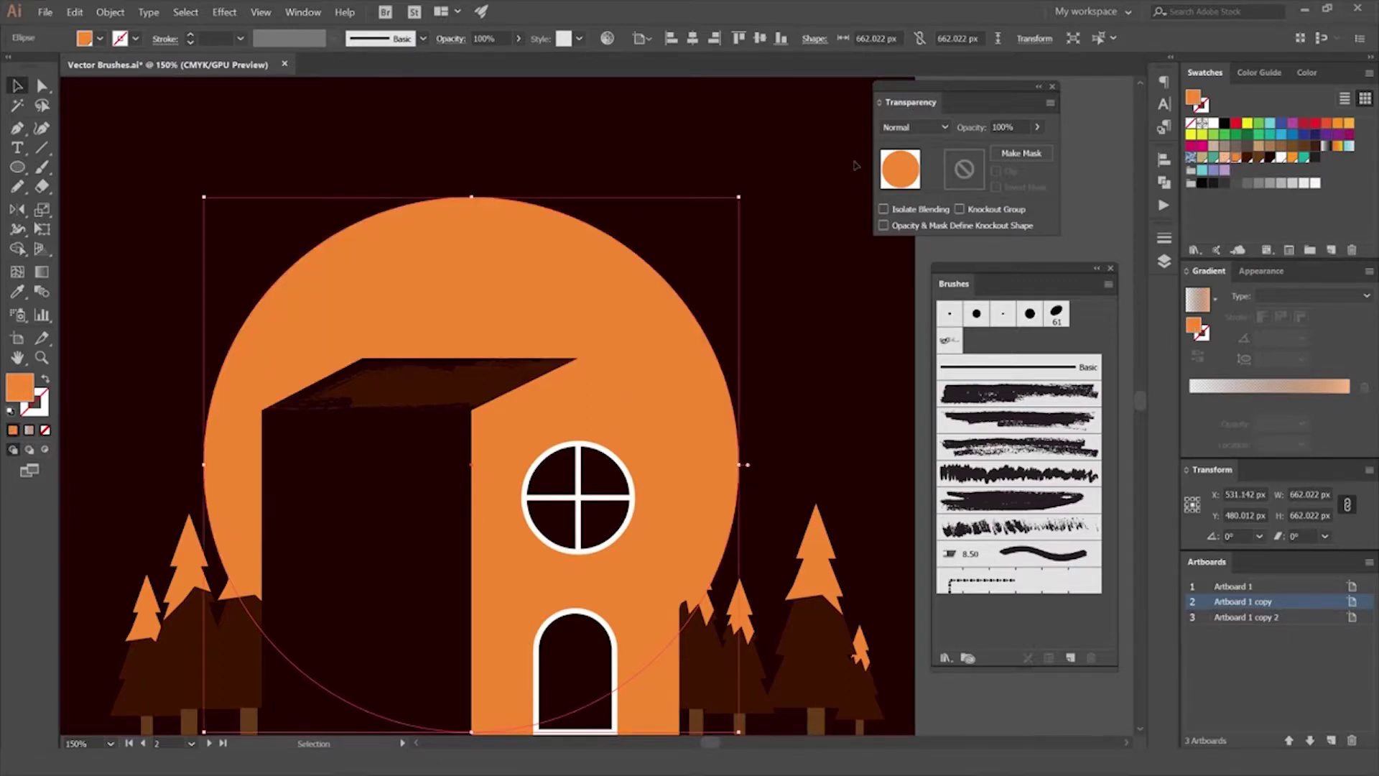
Step: Scroll the circle's blend mode down to Exclusion so it turns teal green
scroll(896, 128, down, 1)
scroll(904, 130, down, 1)
scroll(904, 129, down, 2)
scroll(903, 127, down, 2)
scroll(903, 127, down, 1)
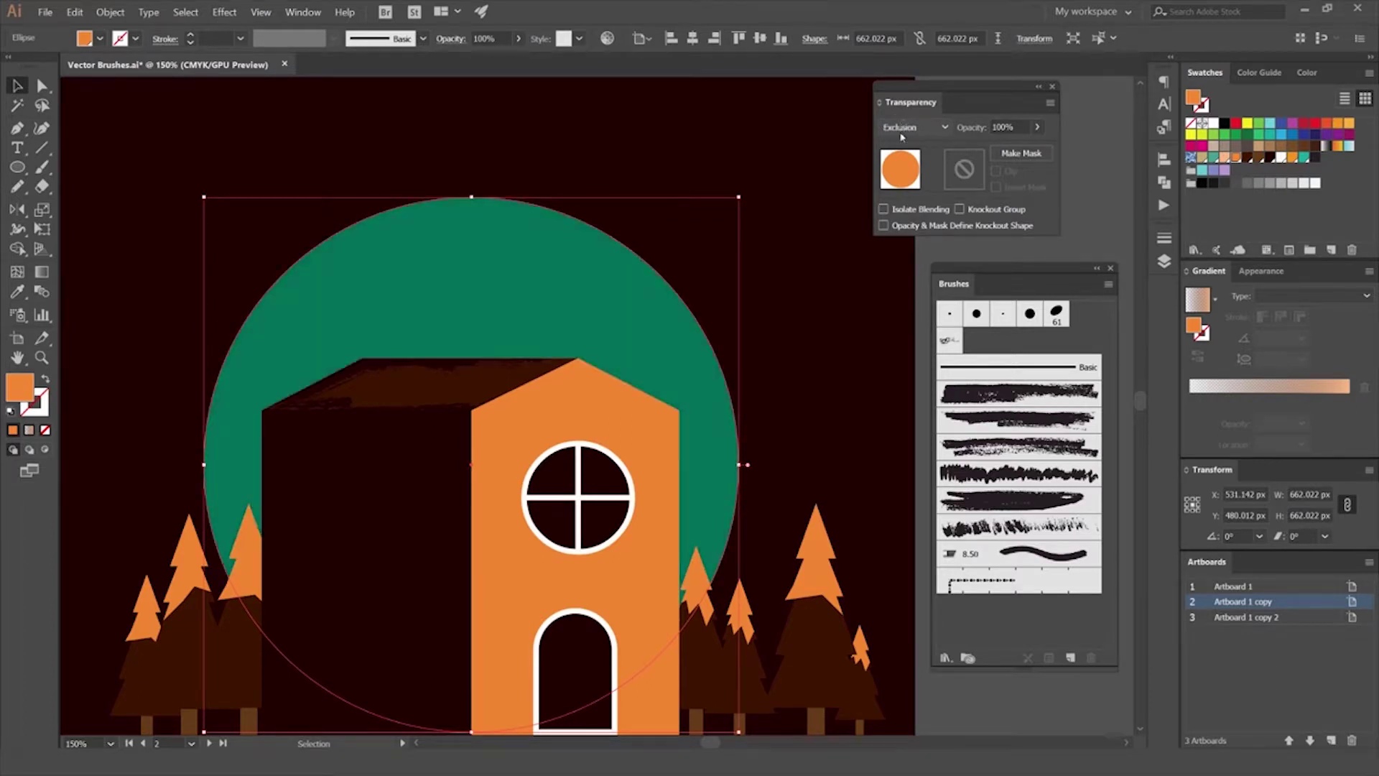
scroll(800, 304, down, 2)
scroll(800, 305, down, 3)
scroll(783, 308, up, 4)
Step: Reselect the teal circle and give it a rough black brushed edge
click(783, 309)
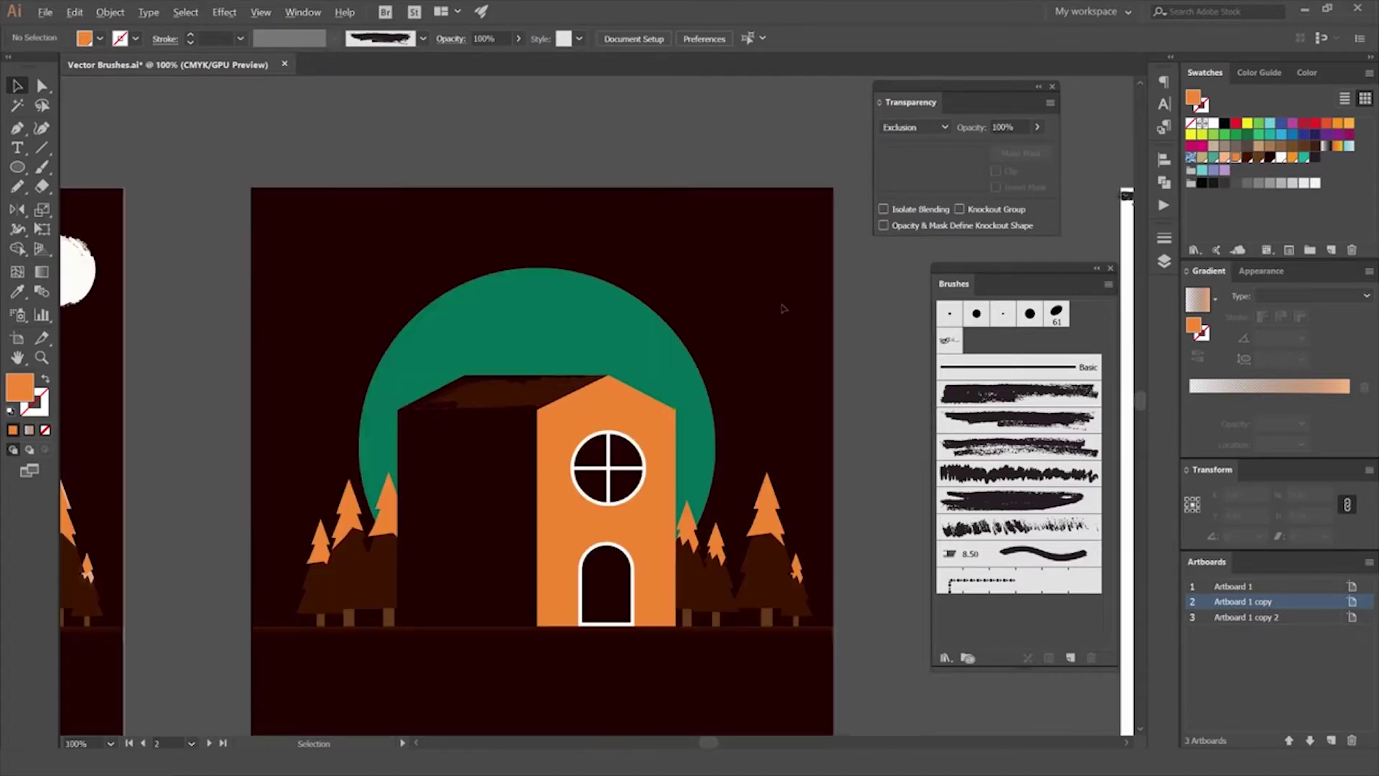
click(683, 308)
scroll(682, 307, up, 2)
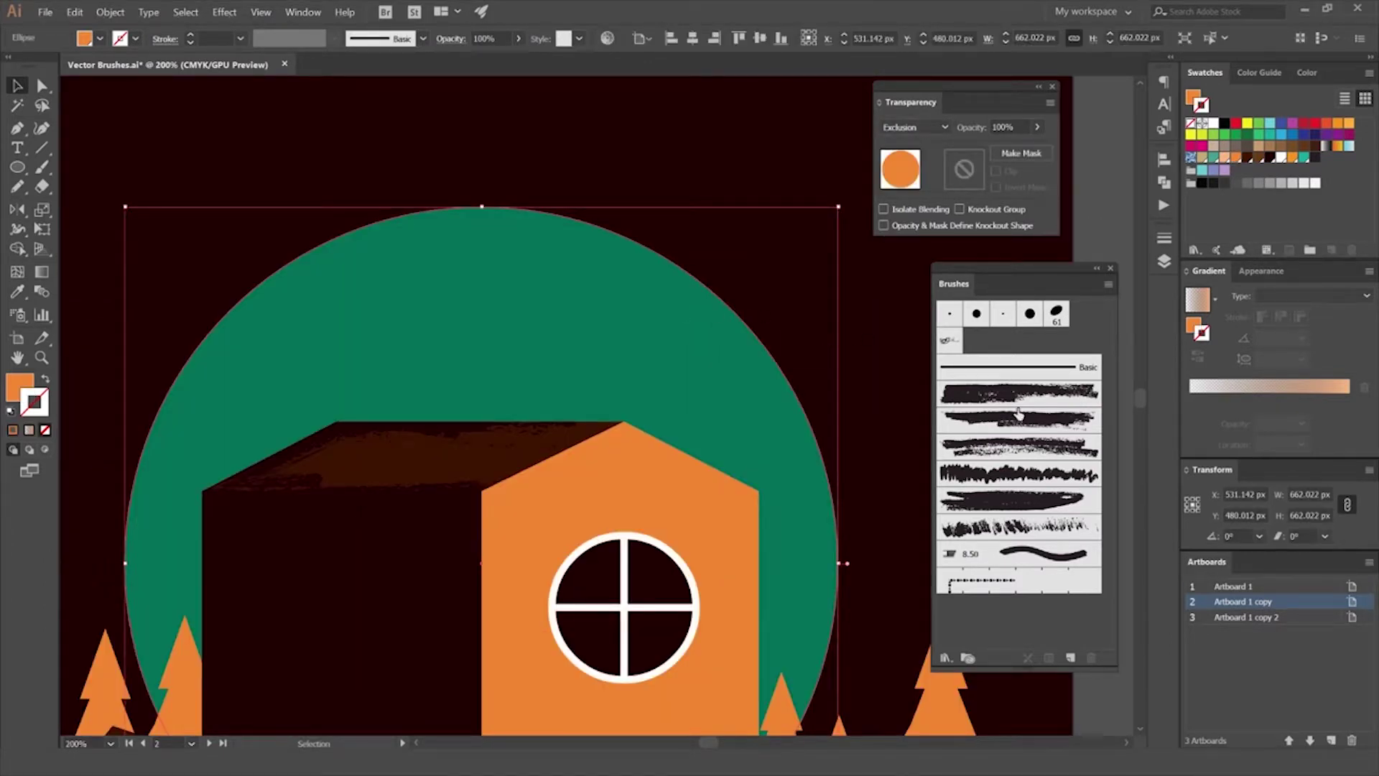
click(1036, 388)
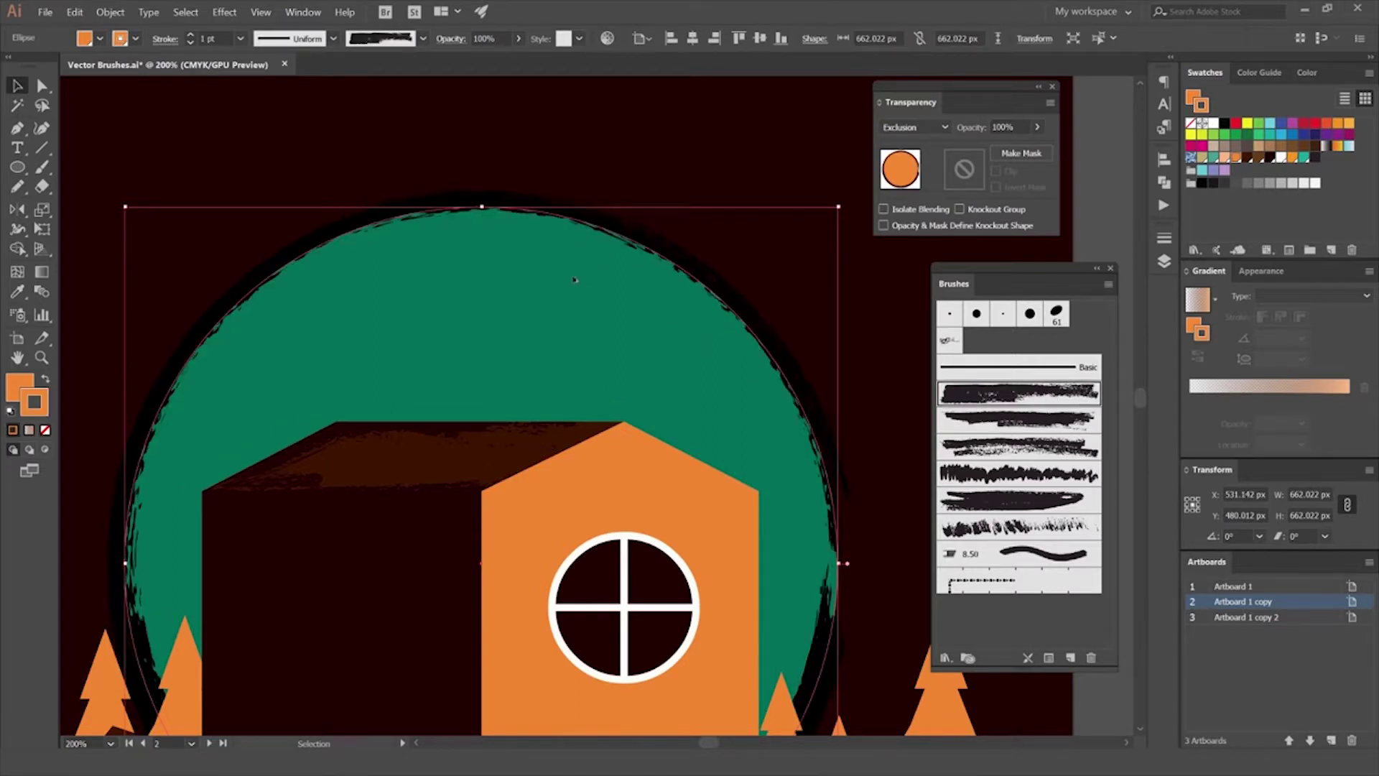
Step: Try the third and fourth rough brushes on the circle's edge, then clear the stroke
scroll(579, 280, up, 1)
click(1018, 446)
click(1018, 472)
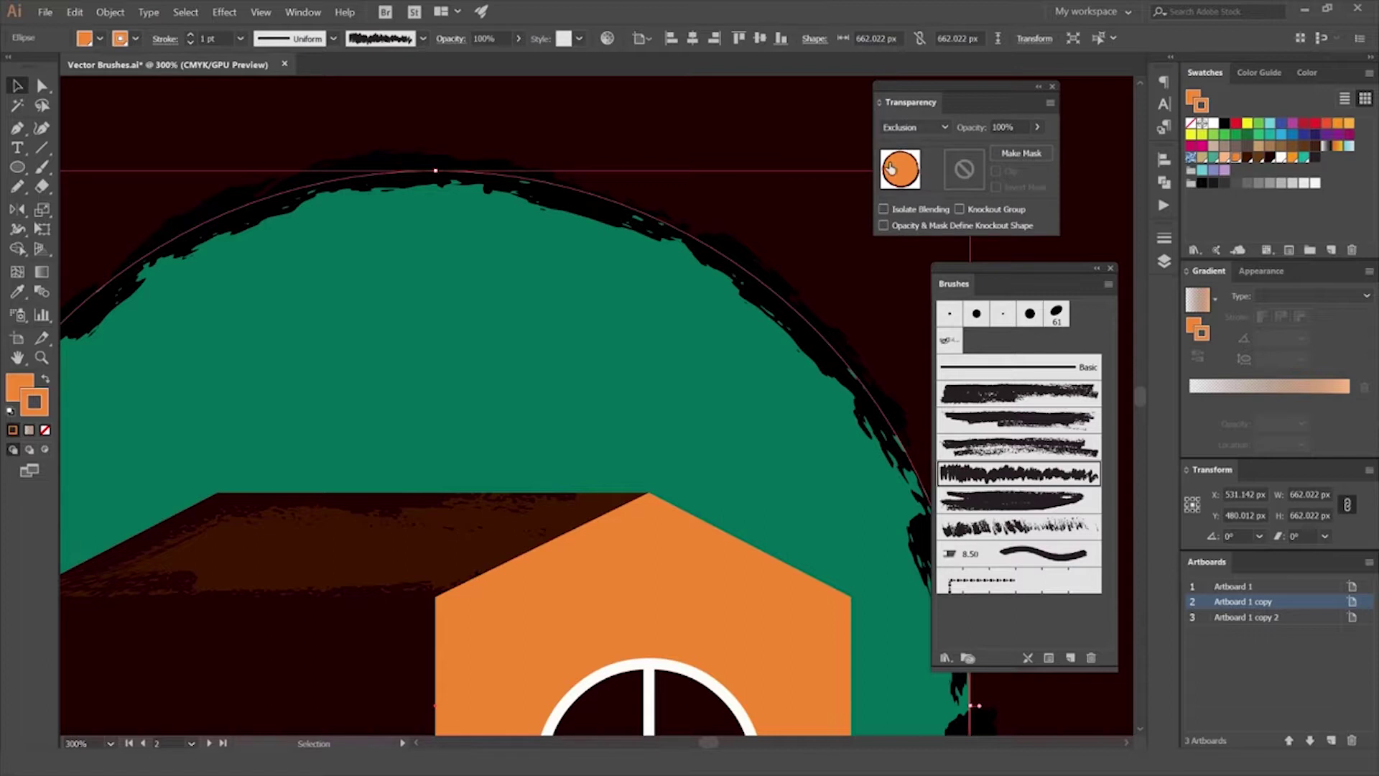
key(slash)
key(ctrl+shift+a)
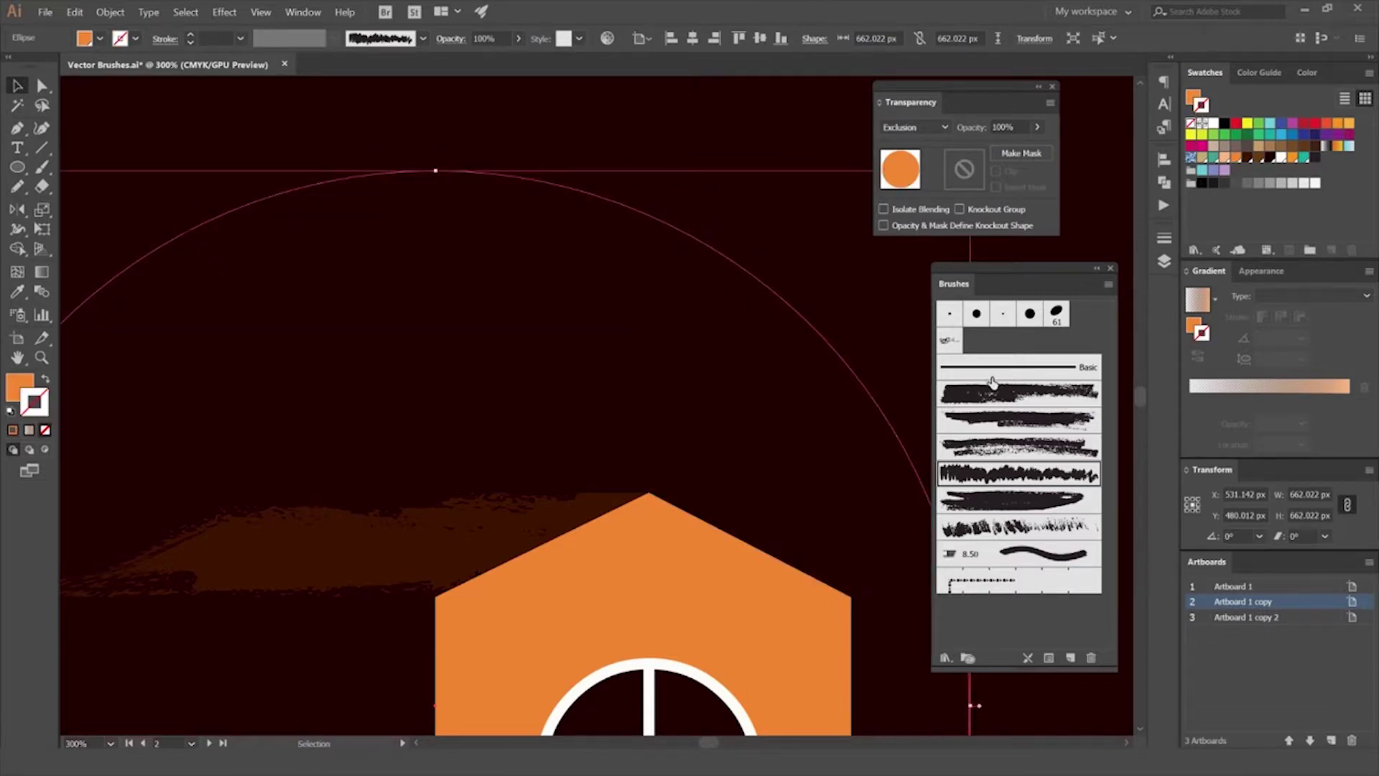
Step: Apply the first rough brush to the circle, move it up-right, and remove its fill
click(1004, 394)
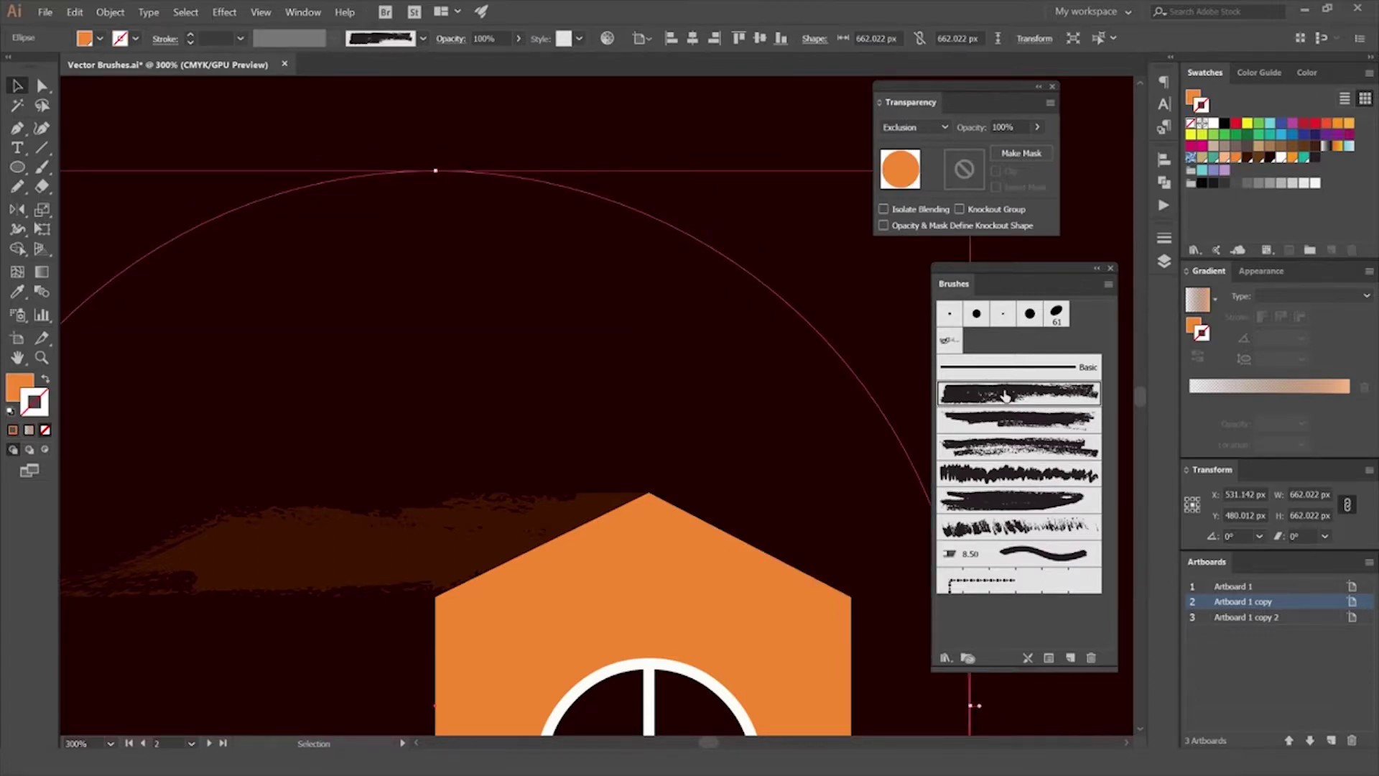
key(ctrl+minus)
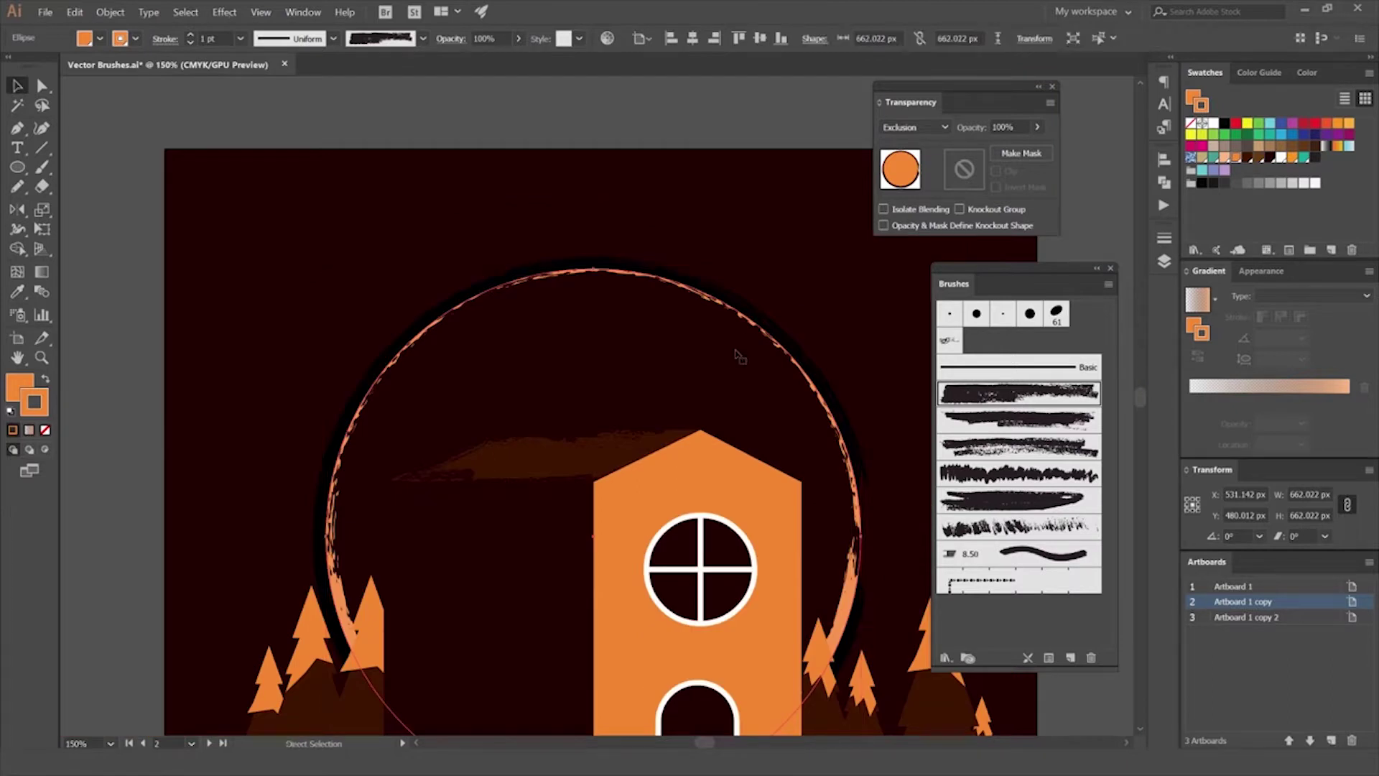
drag(736, 365, 794, 280)
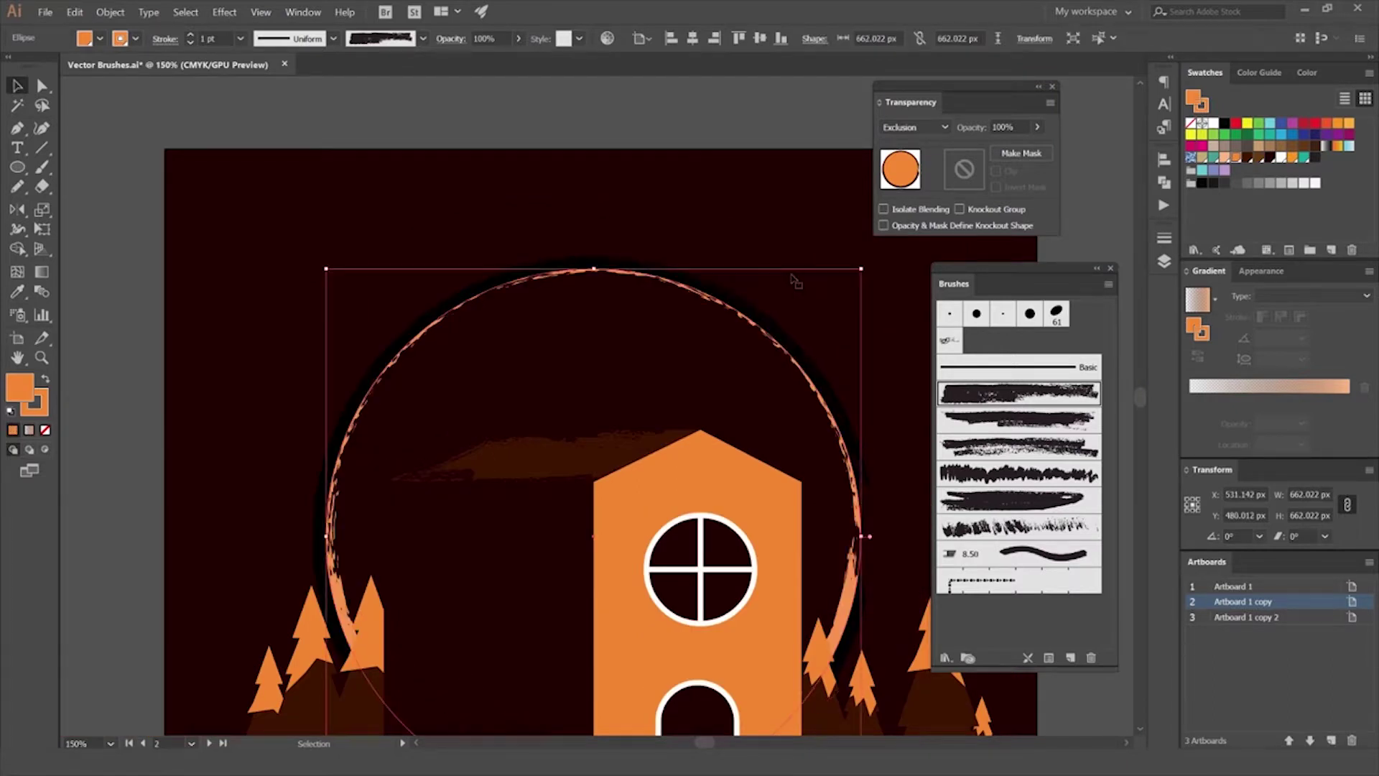
key(slash)
alt+scroll(760, 294, up, 1)
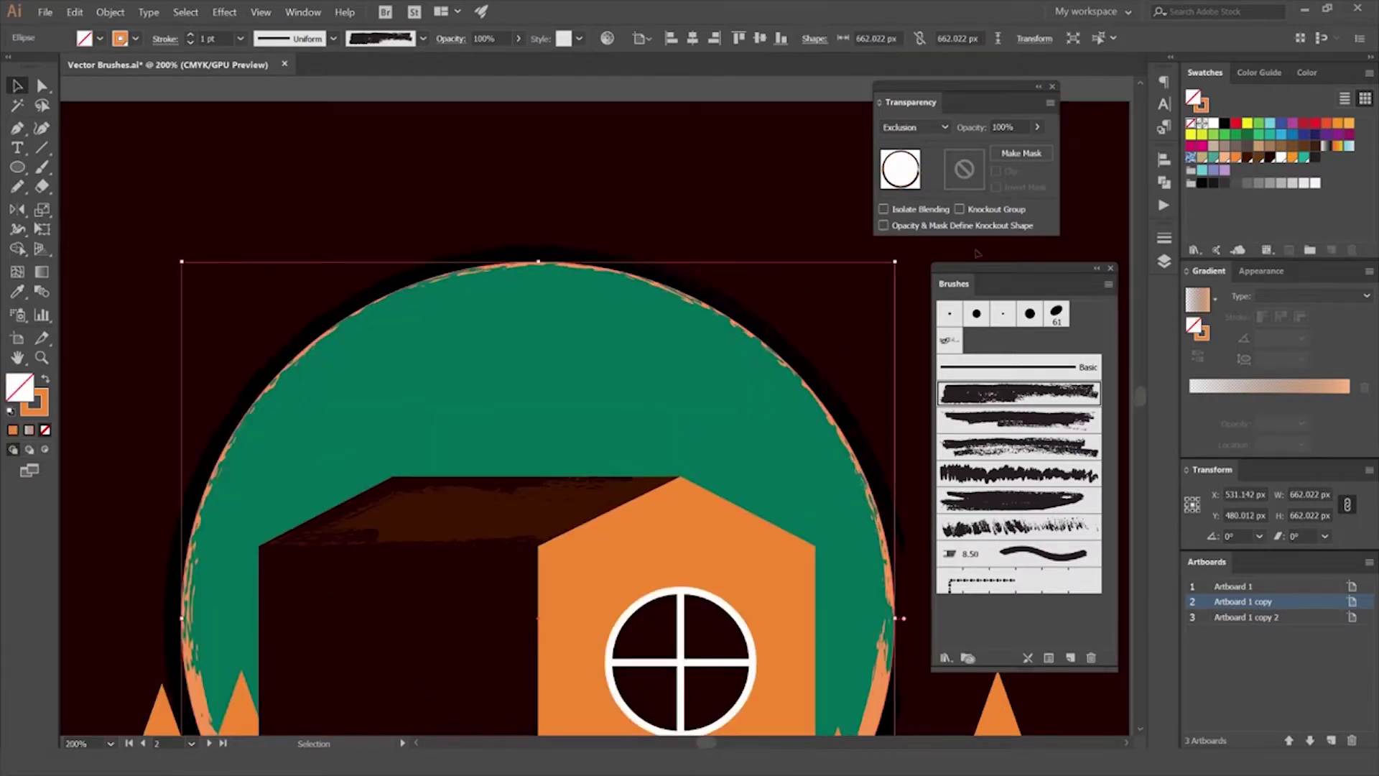
scroll(926, 128, up, 4)
scroll(927, 134, up, 5)
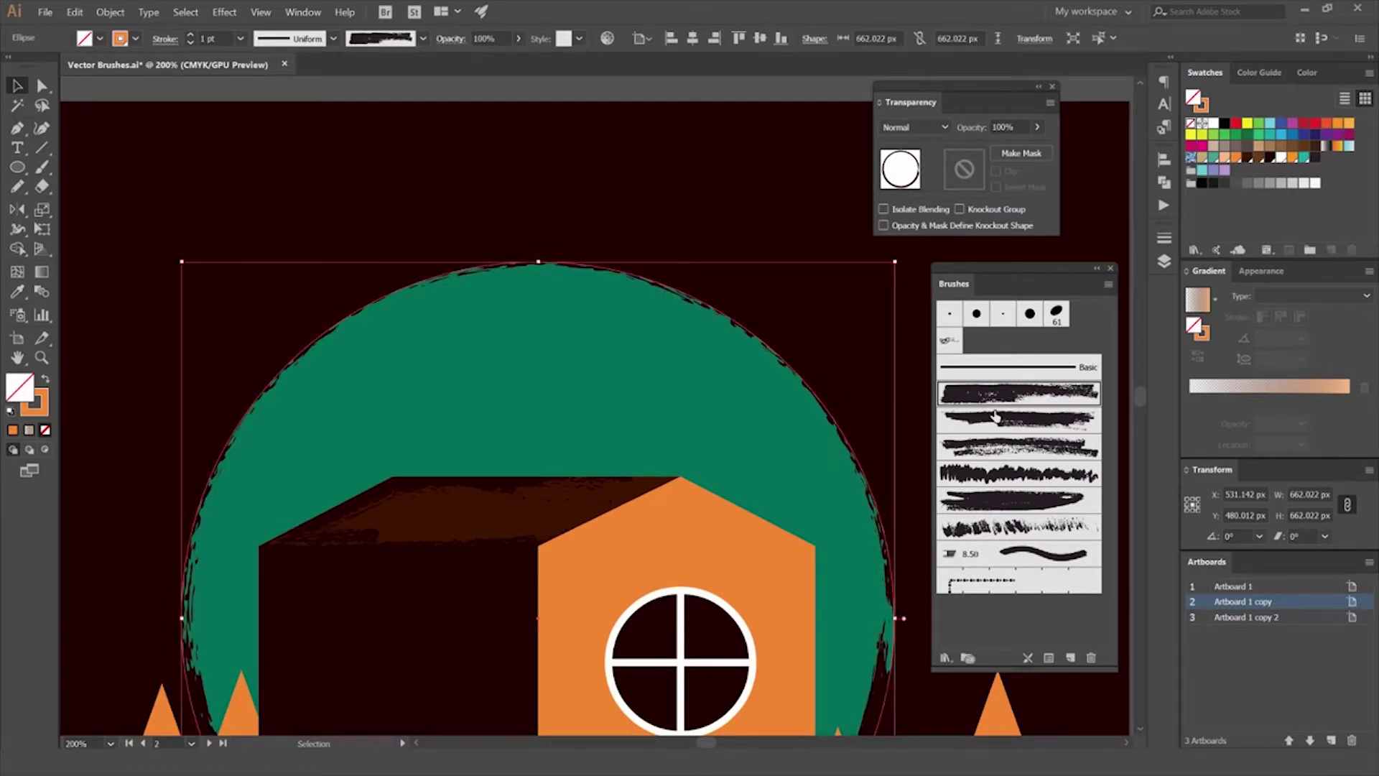
Step: Raise the edge to 6 pt, then settle on a smoother rough brush at 1 pt
click(191, 35)
click(191, 34)
click(191, 34)
click(191, 35)
key(ctrl+1)
key(ctrl+plus)
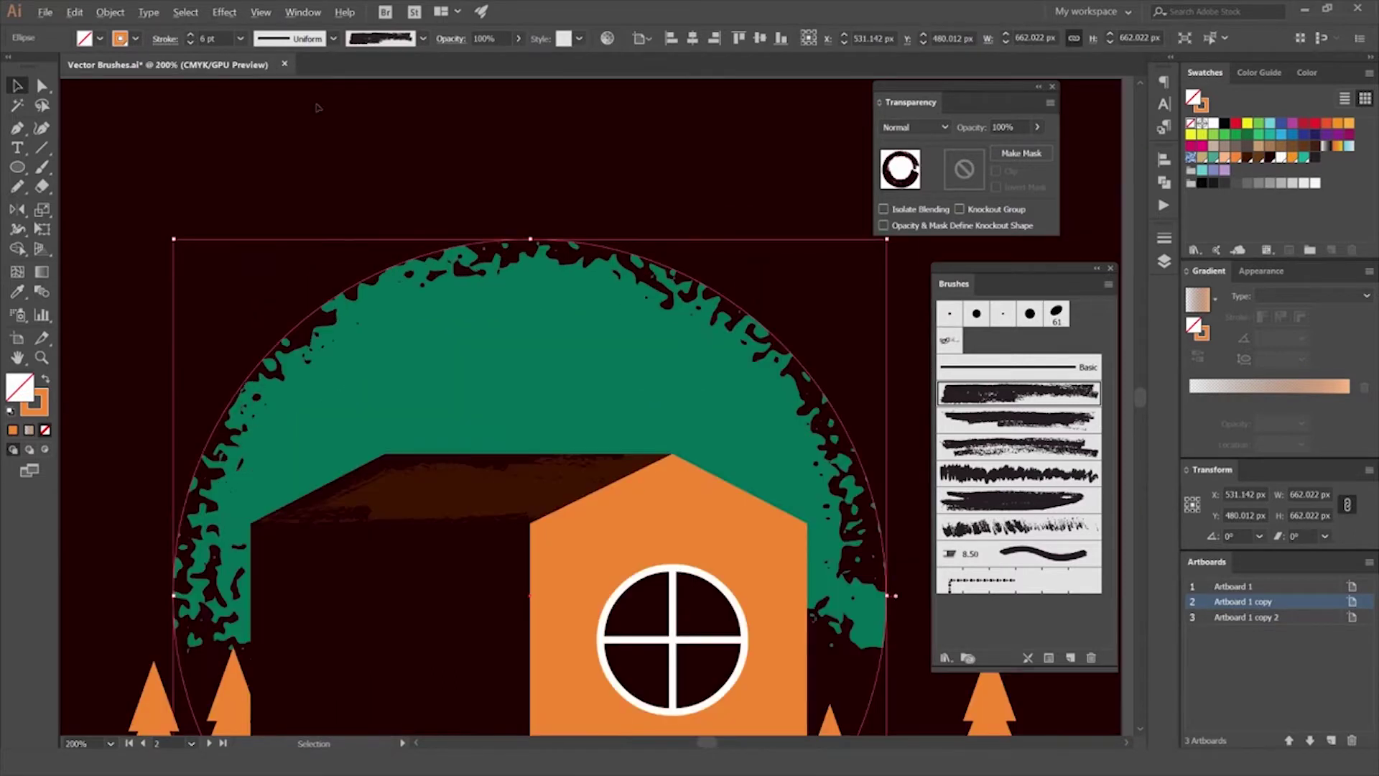
click(952, 417)
click(999, 451)
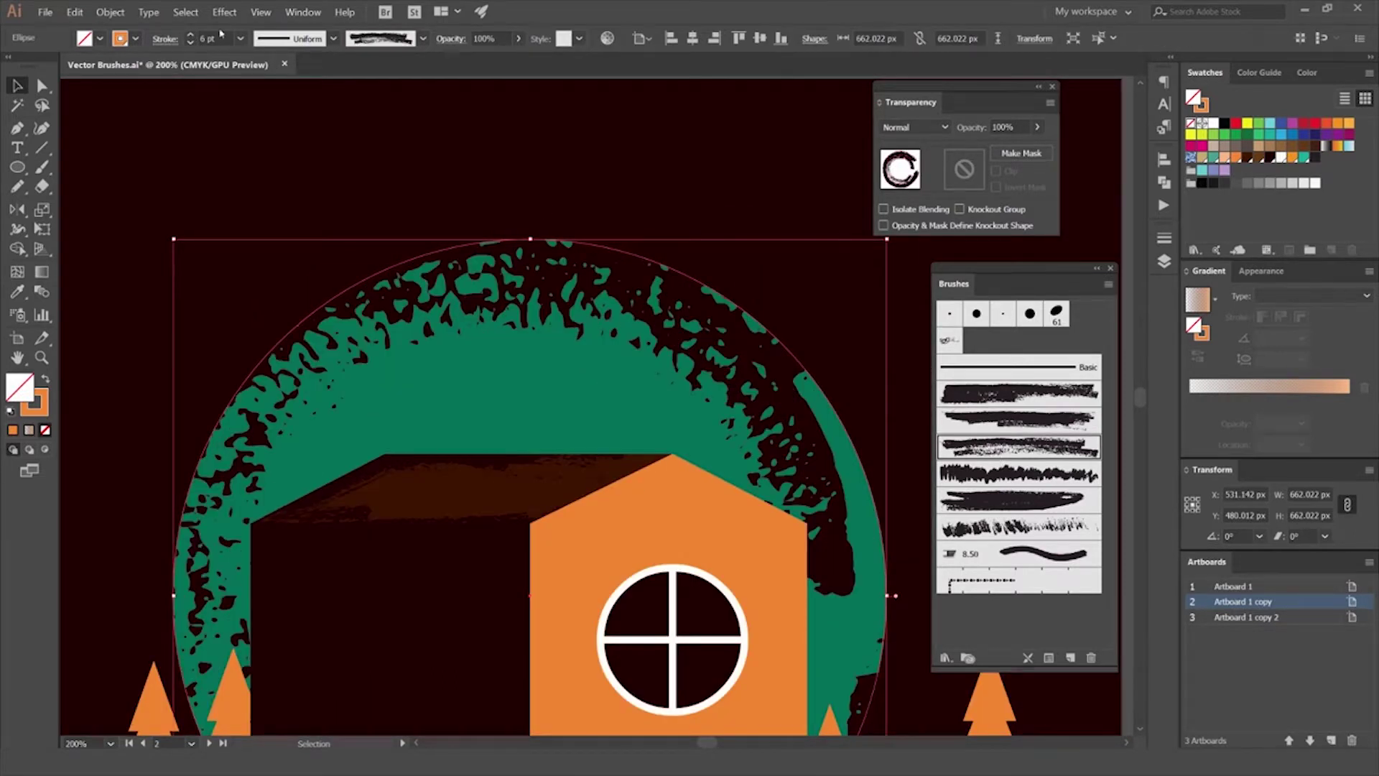
click(191, 42)
click(191, 42)
click(191, 42)
click(1030, 501)
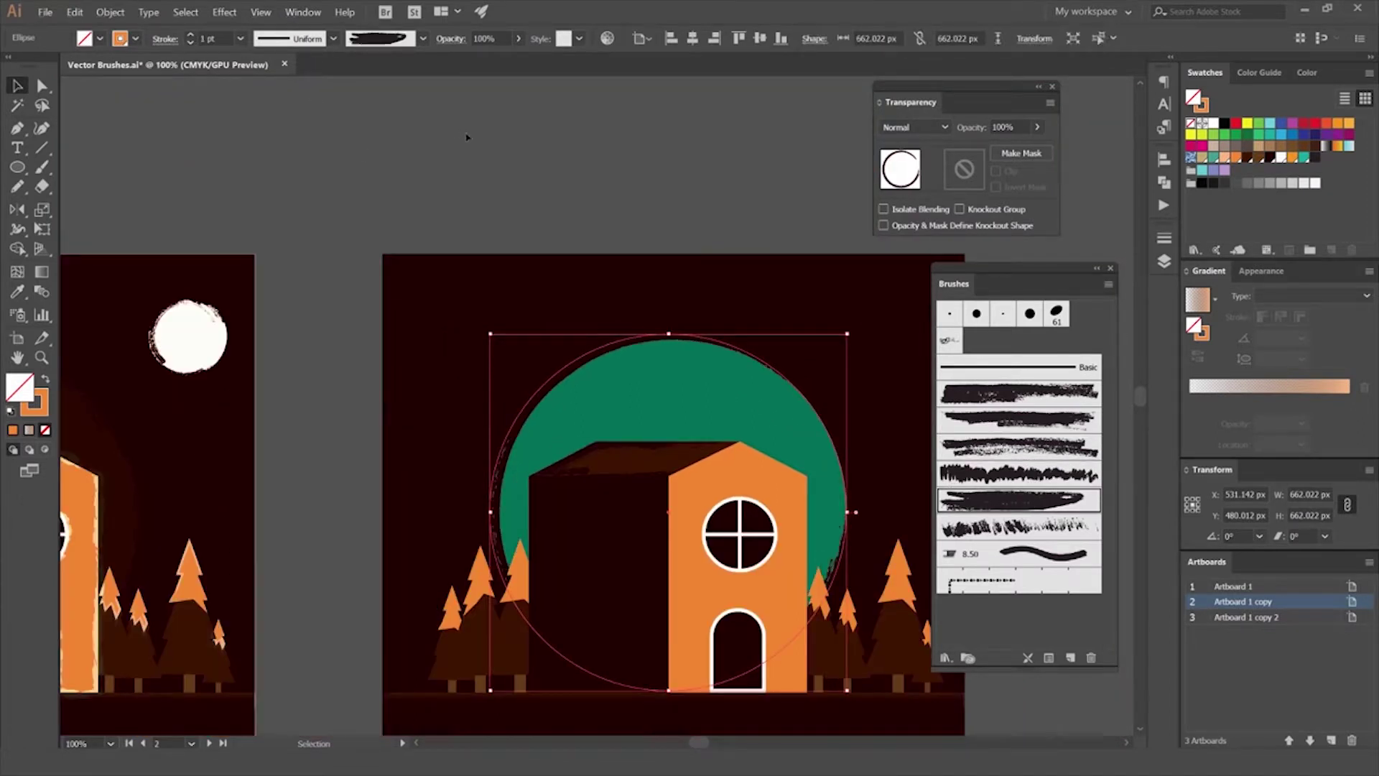
Step: Rotate the orange blended ellipse to 270°
click(481, 166)
scroll(480, 166, down, 2)
scroll(481, 166, down, 1)
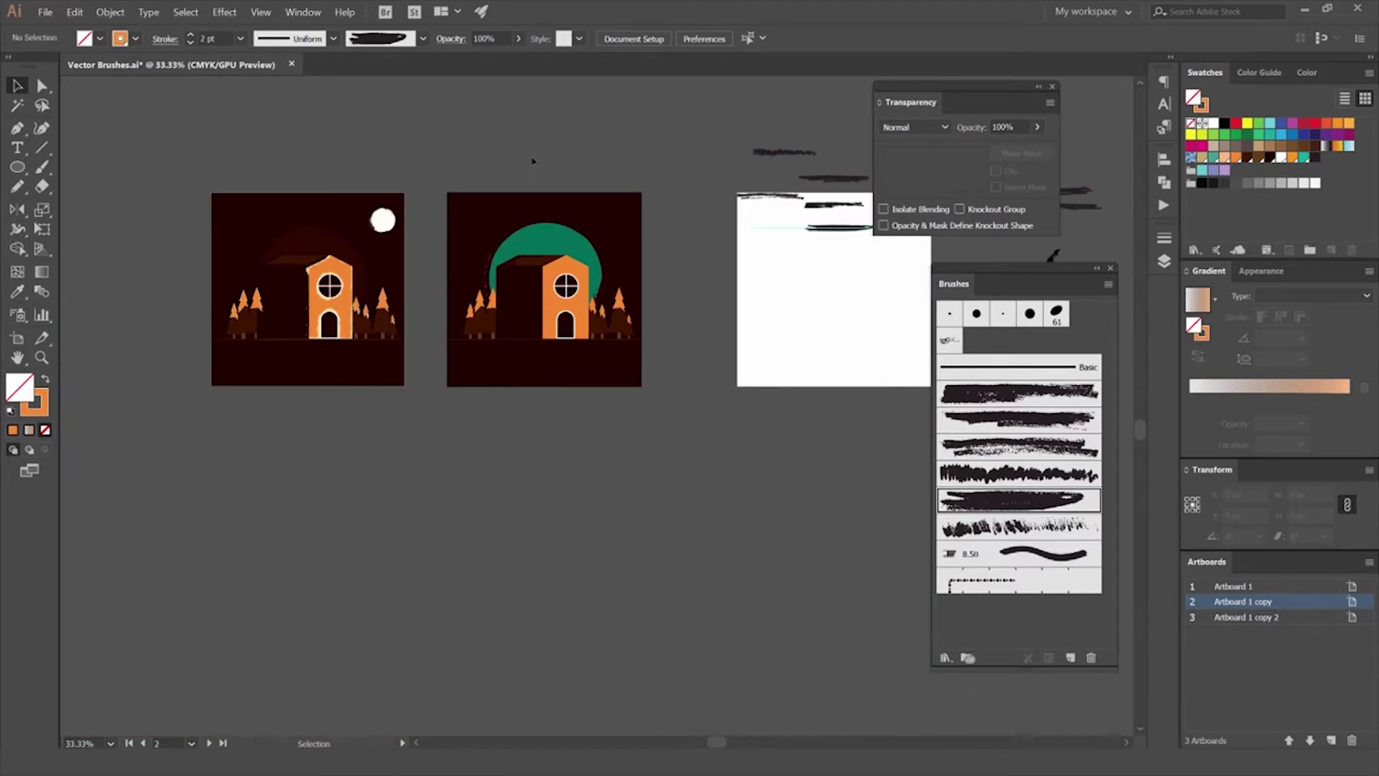
scroll(532, 161, up, 4)
scroll(575, 431, down, 2)
click(718, 515)
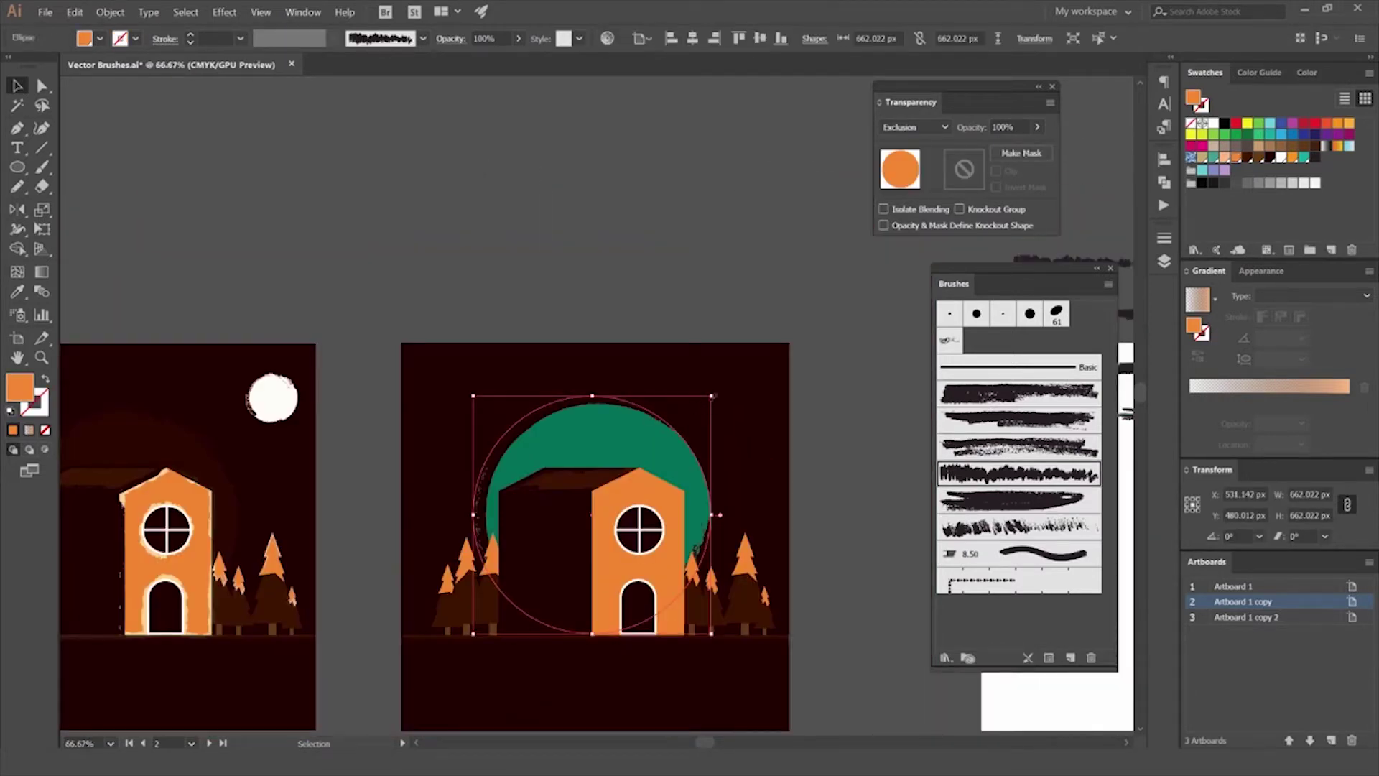
drag(733, 400, 716, 579)
click(861, 468)
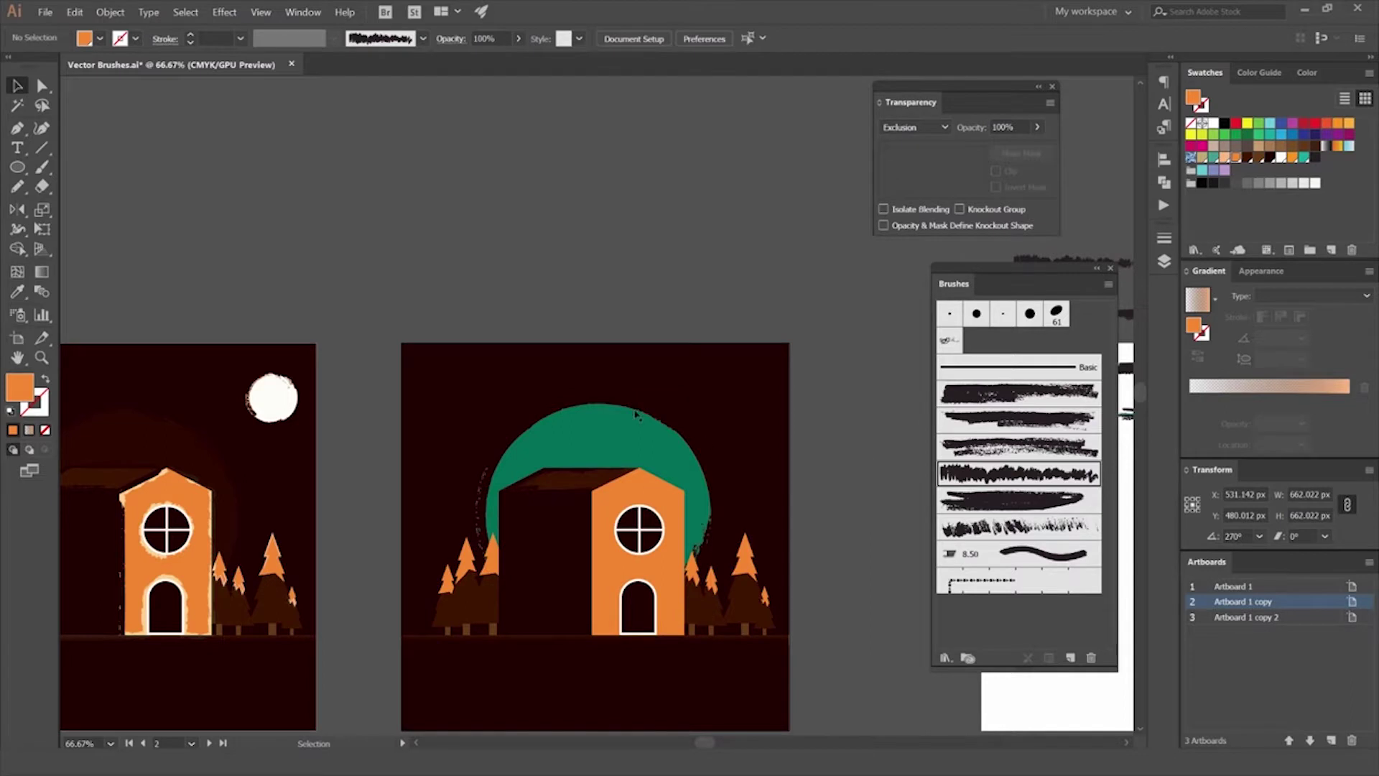
Step: Rotate the brushed circle about 45°, then back to 270°
click(636, 414)
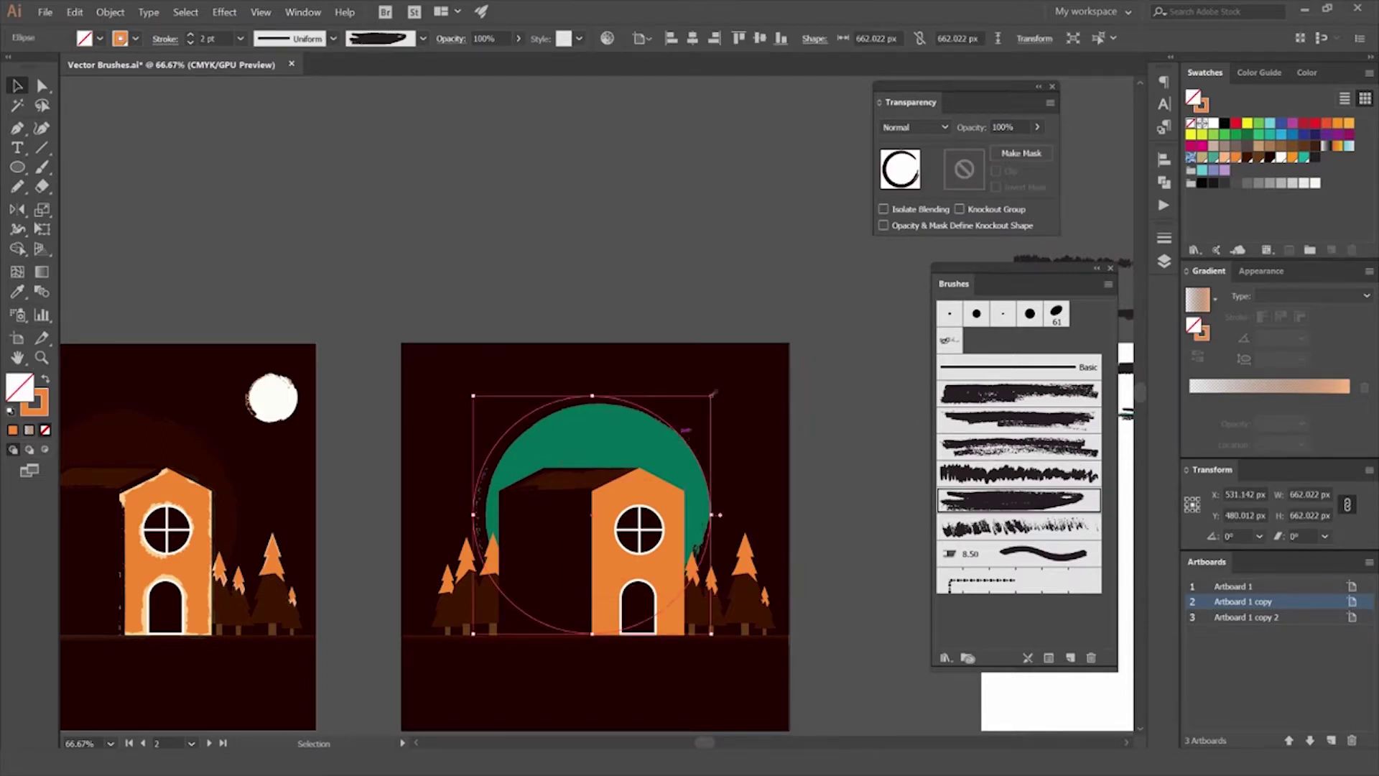
drag(718, 391, 760, 504)
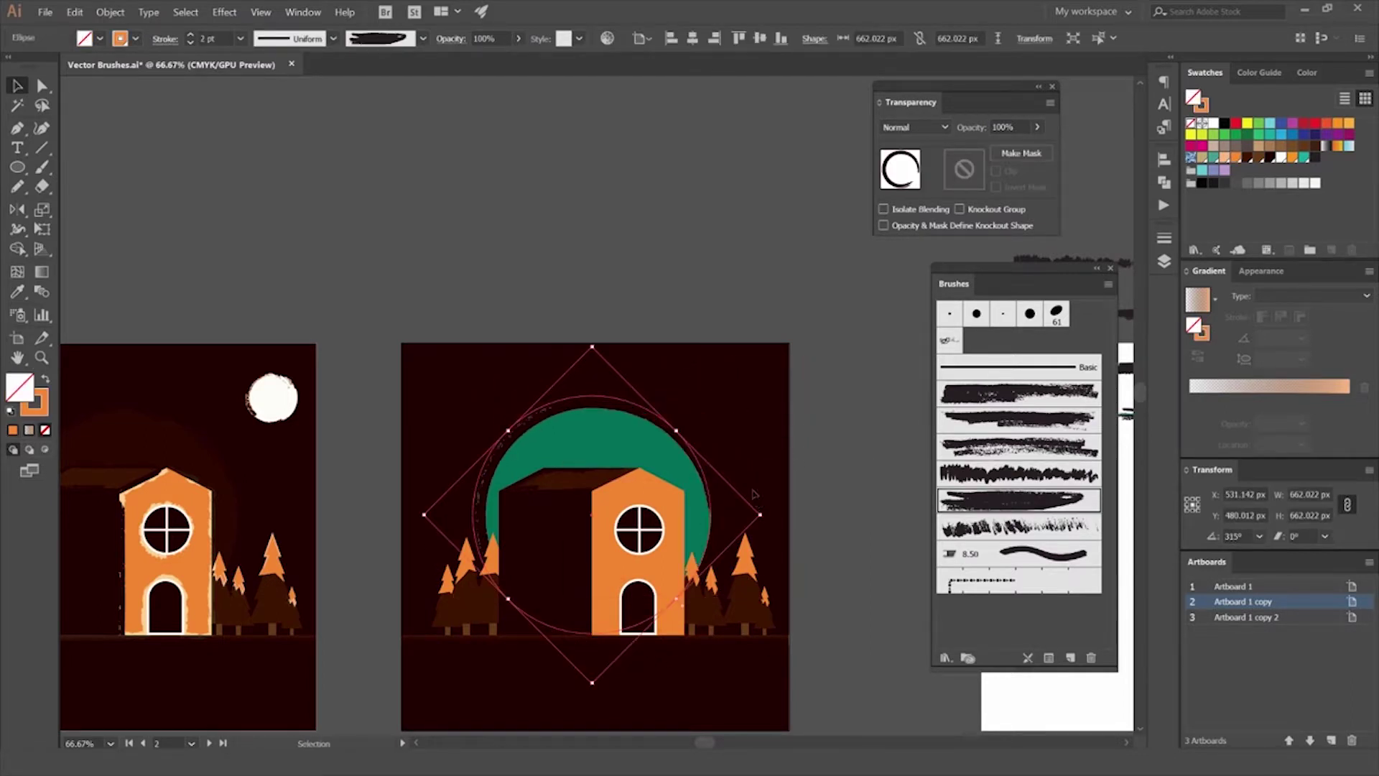
drag(763, 513, 797, 584)
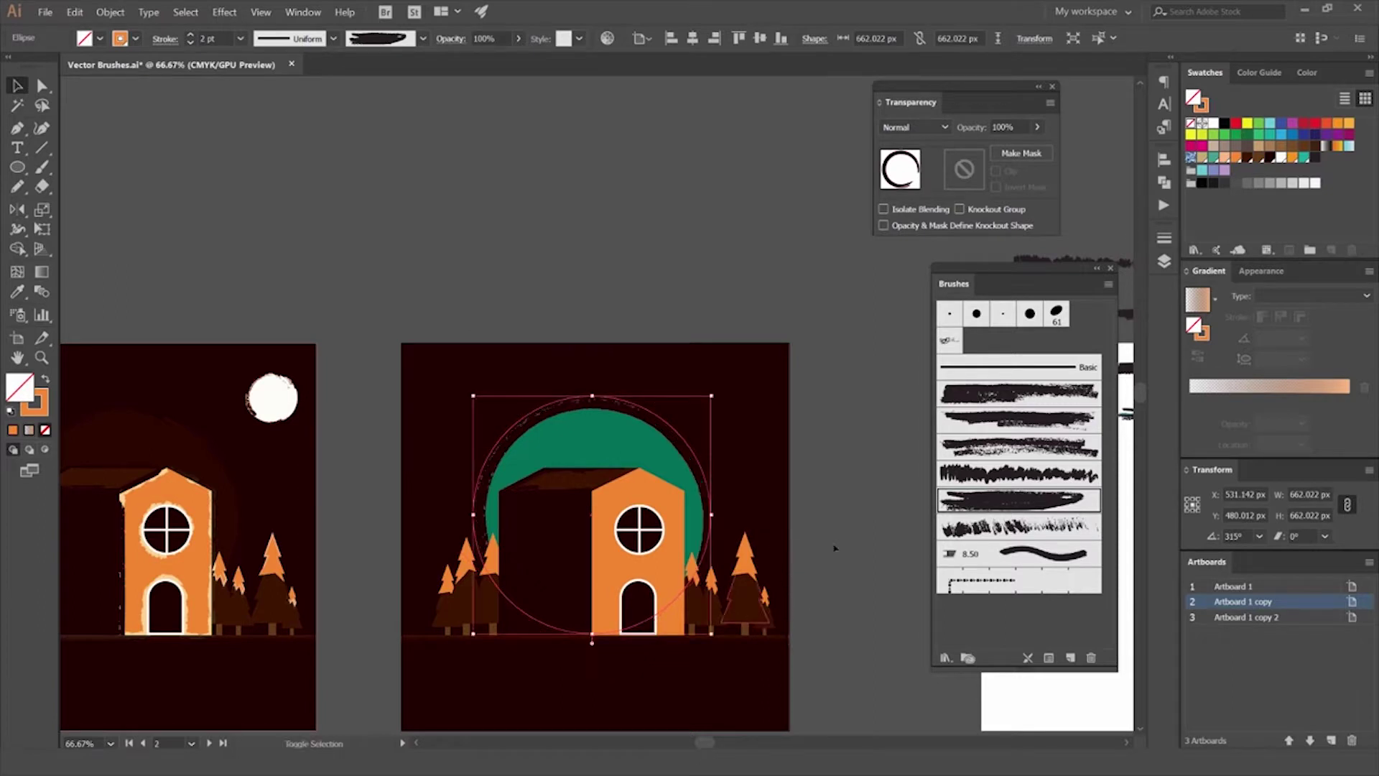
click(844, 535)
Step: Nudge the brushed circle outline upward and recentre the view on the house
scroll(844, 535, down, 1)
scroll(845, 512, down, 1)
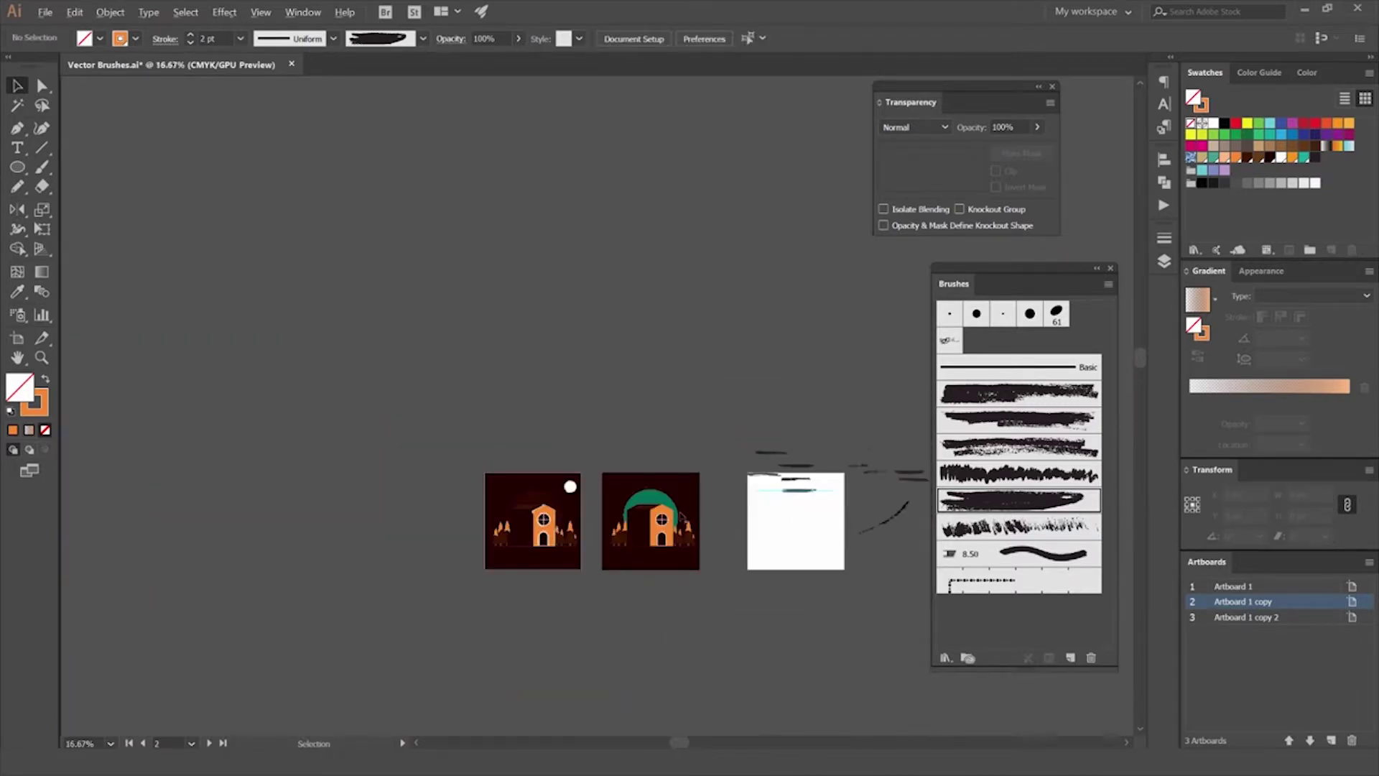
scroll(685, 516, up, 3)
scroll(646, 402, up, 2)
scroll(632, 379, down, 2)
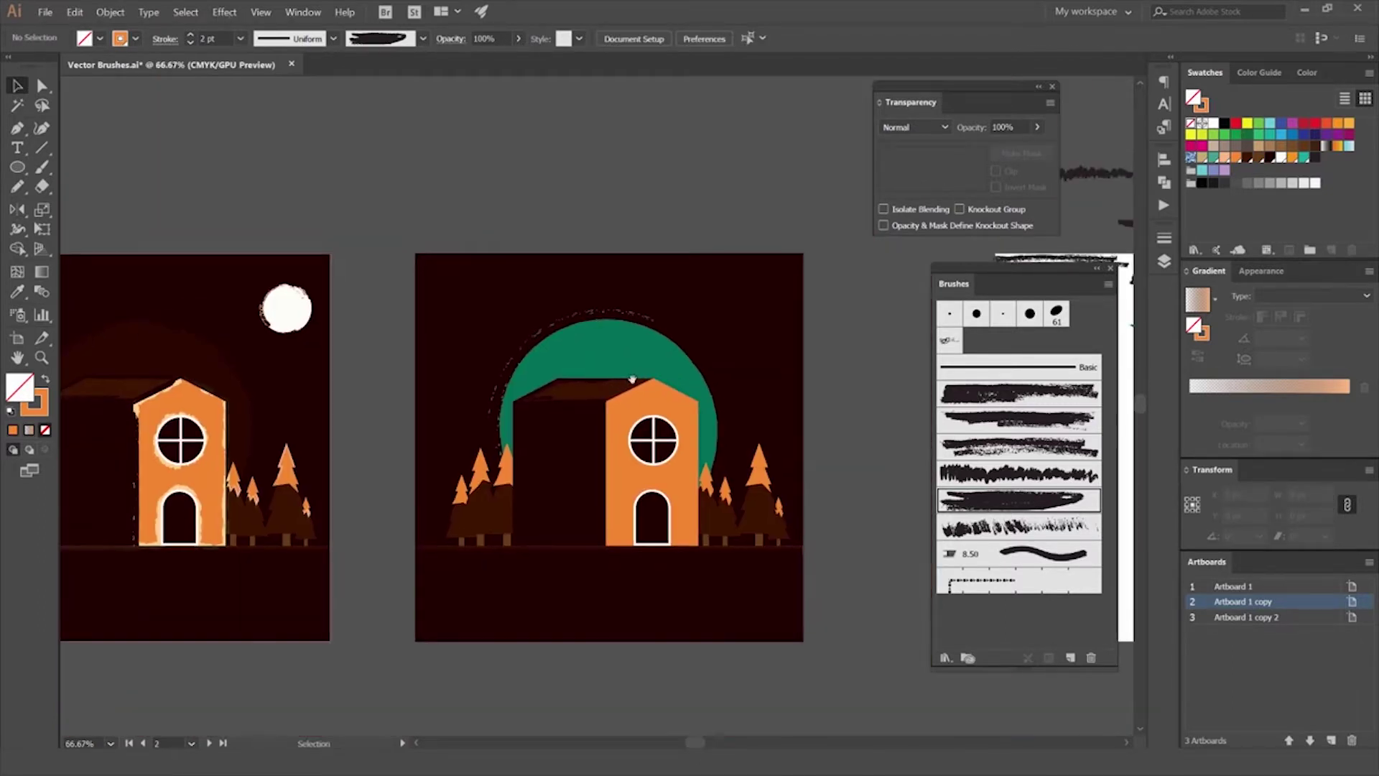
scroll(786, 313, up, 1)
drag(866, 392, 880, 437)
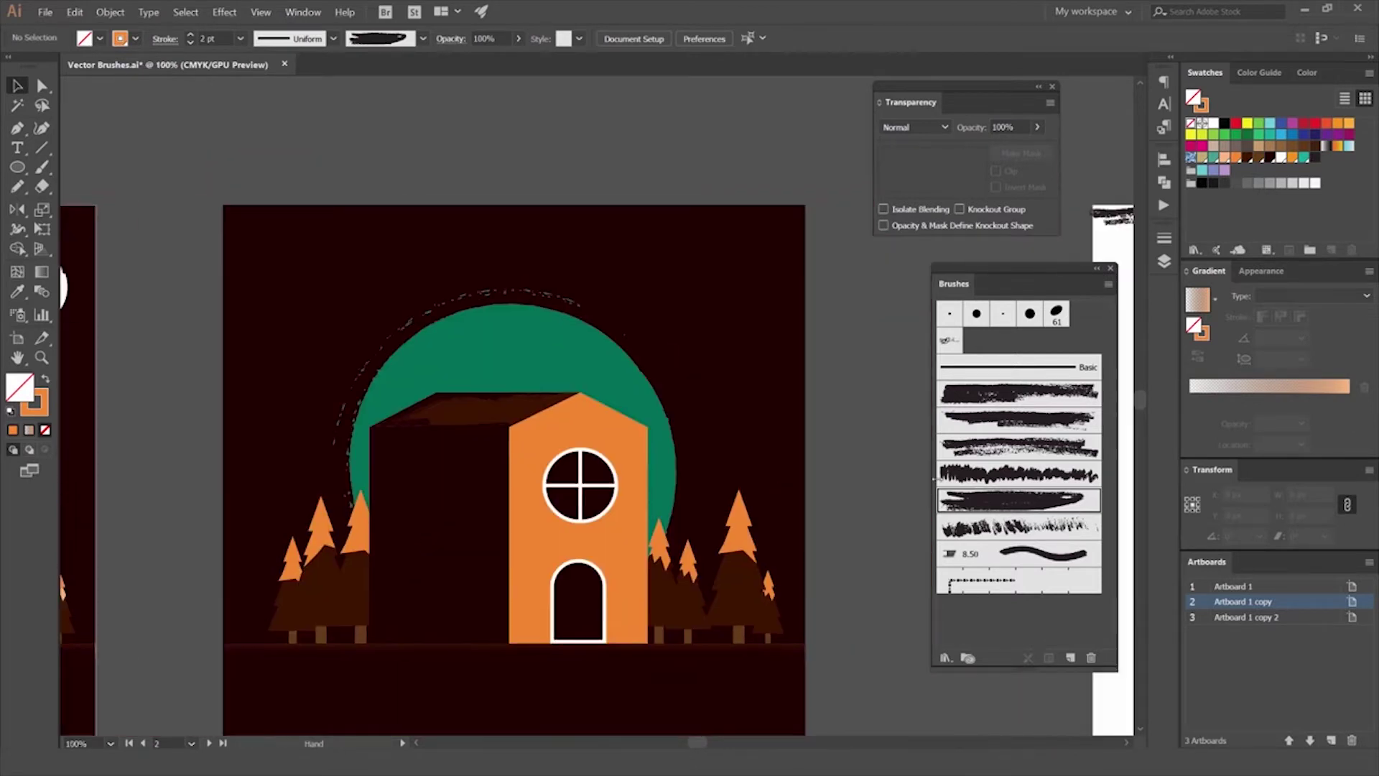
scroll(475, 287, up, 1)
mouse_move(546, 337)
mouse_down()
mouse_move(577, 265)
mouse_move(554, 291)
mouse_up()
scroll(555, 291, up, 2)
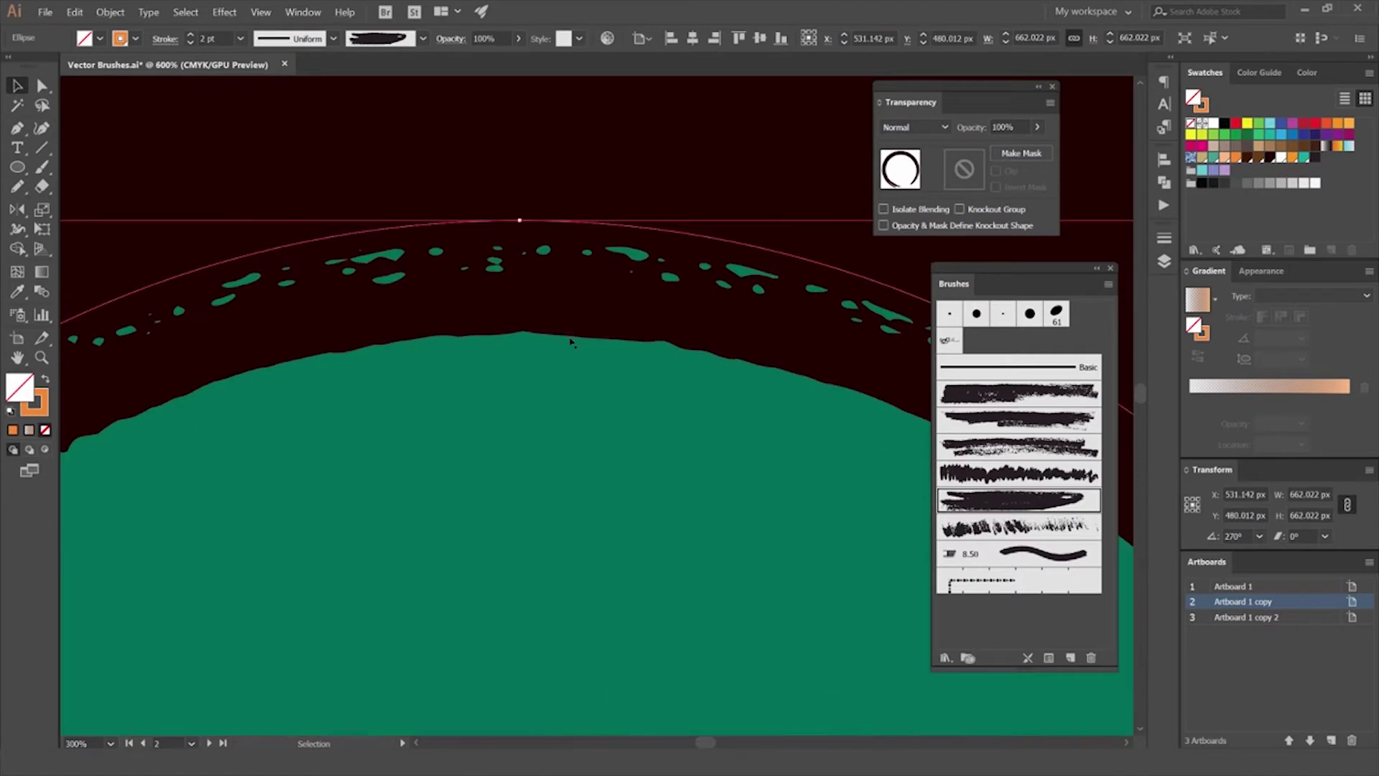
scroll(480, 326, down, 2)
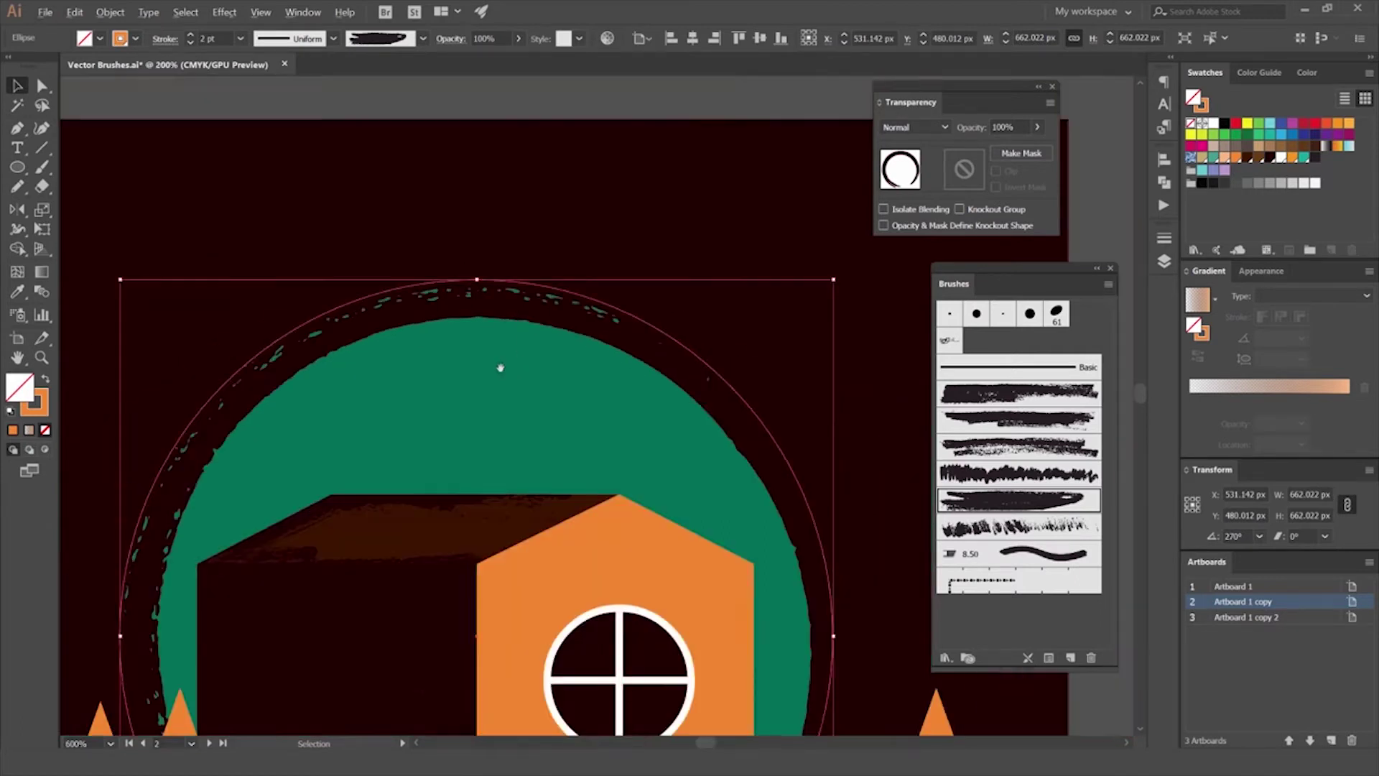
scroll(502, 366, down, 1)
scroll(492, 271, down, 2)
scroll(388, 400, up, 1)
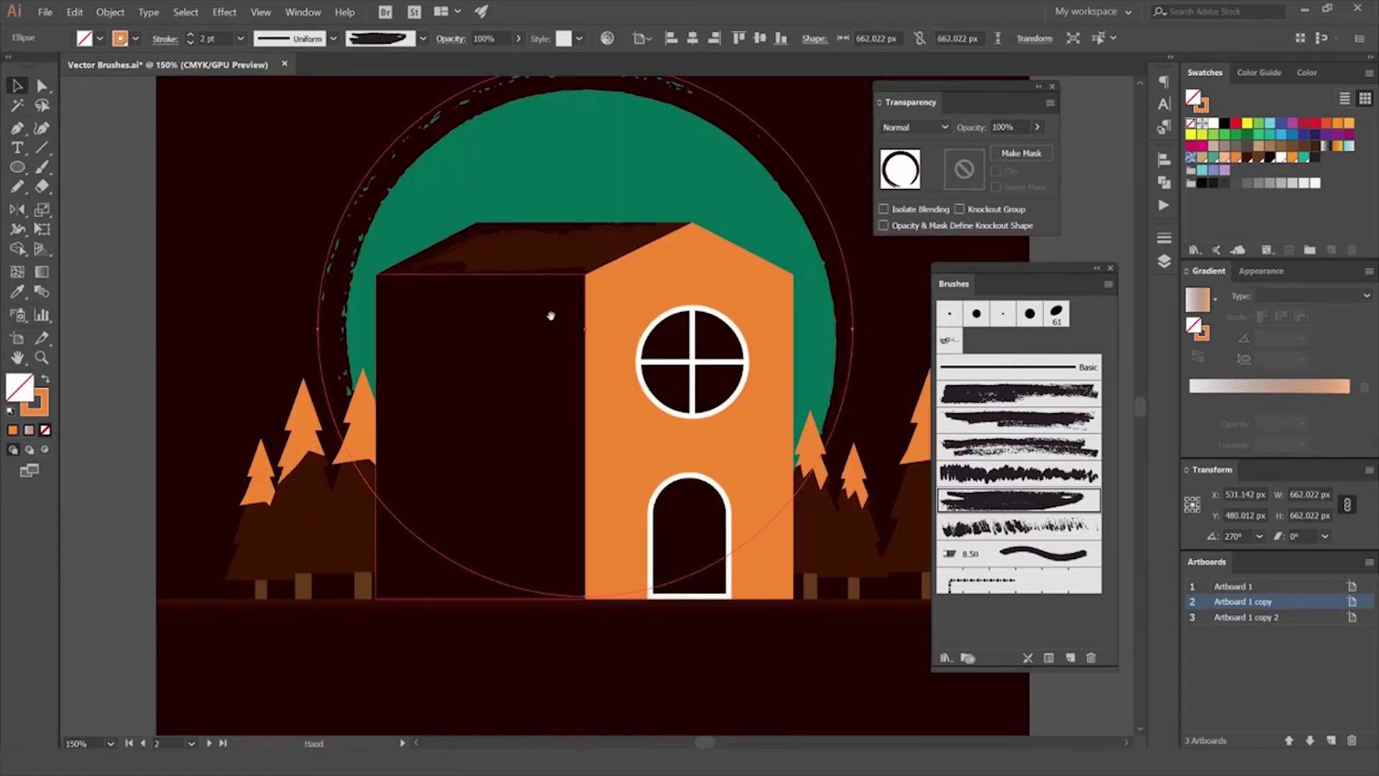
drag(633, 258, 588, 233)
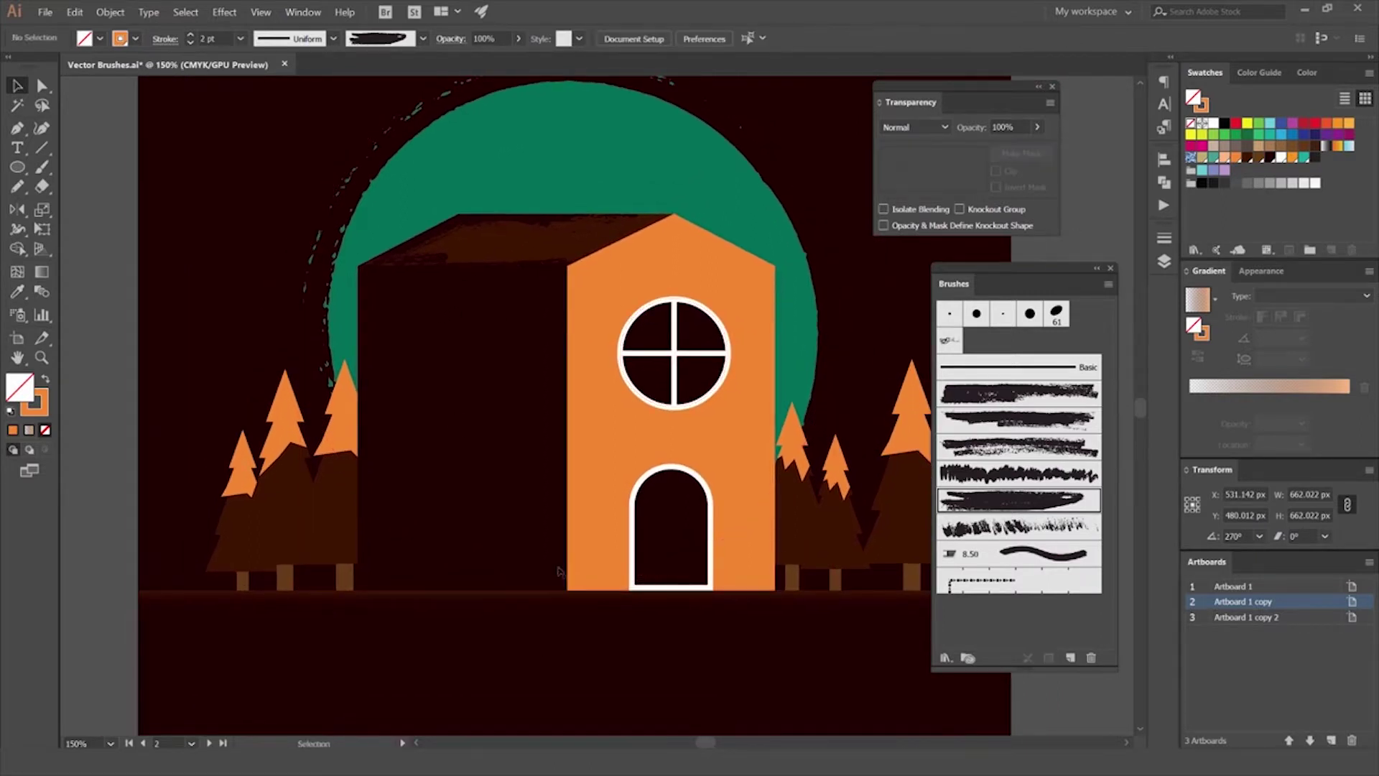
click(514, 417)
Step: Apply the second rough brush to the dark left wall at 0.25 pt stroke weight
scroll(507, 359, up, 1)
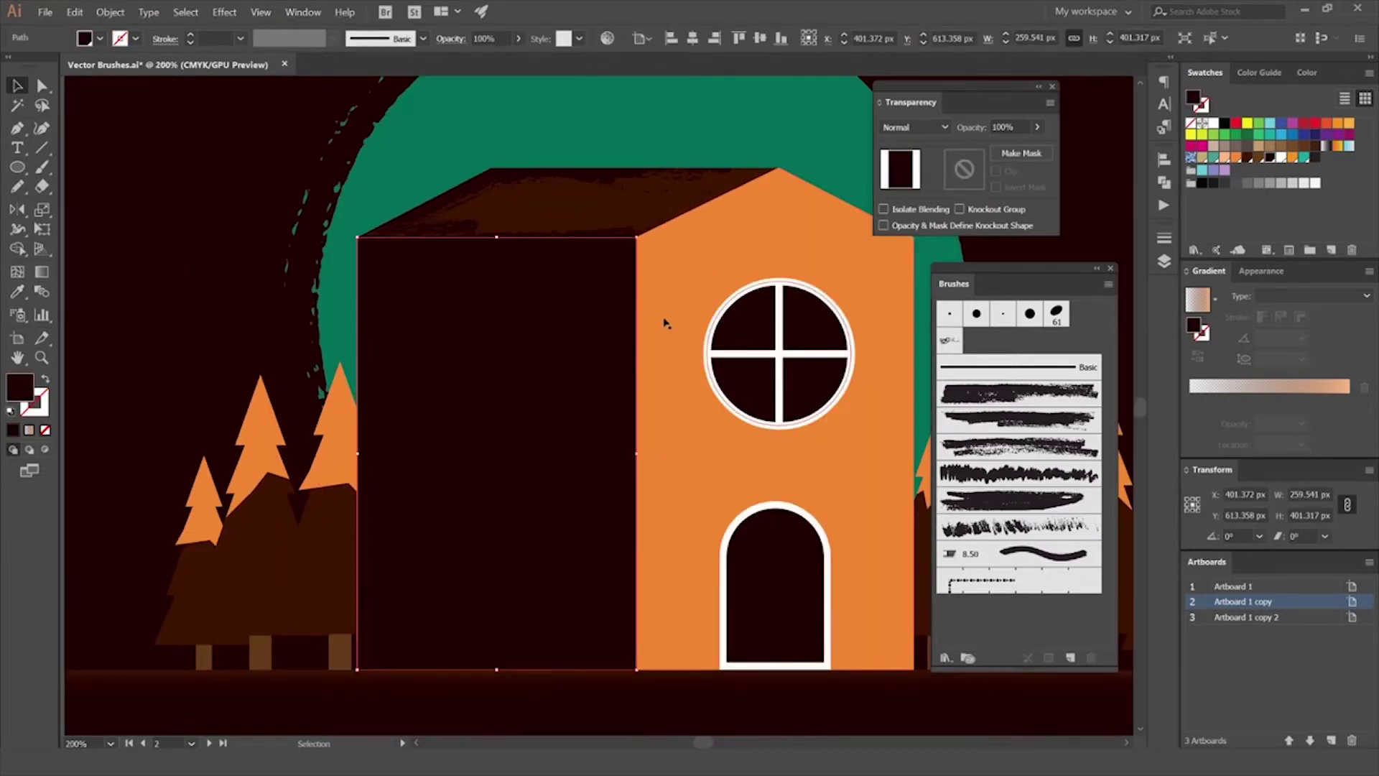
click(994, 419)
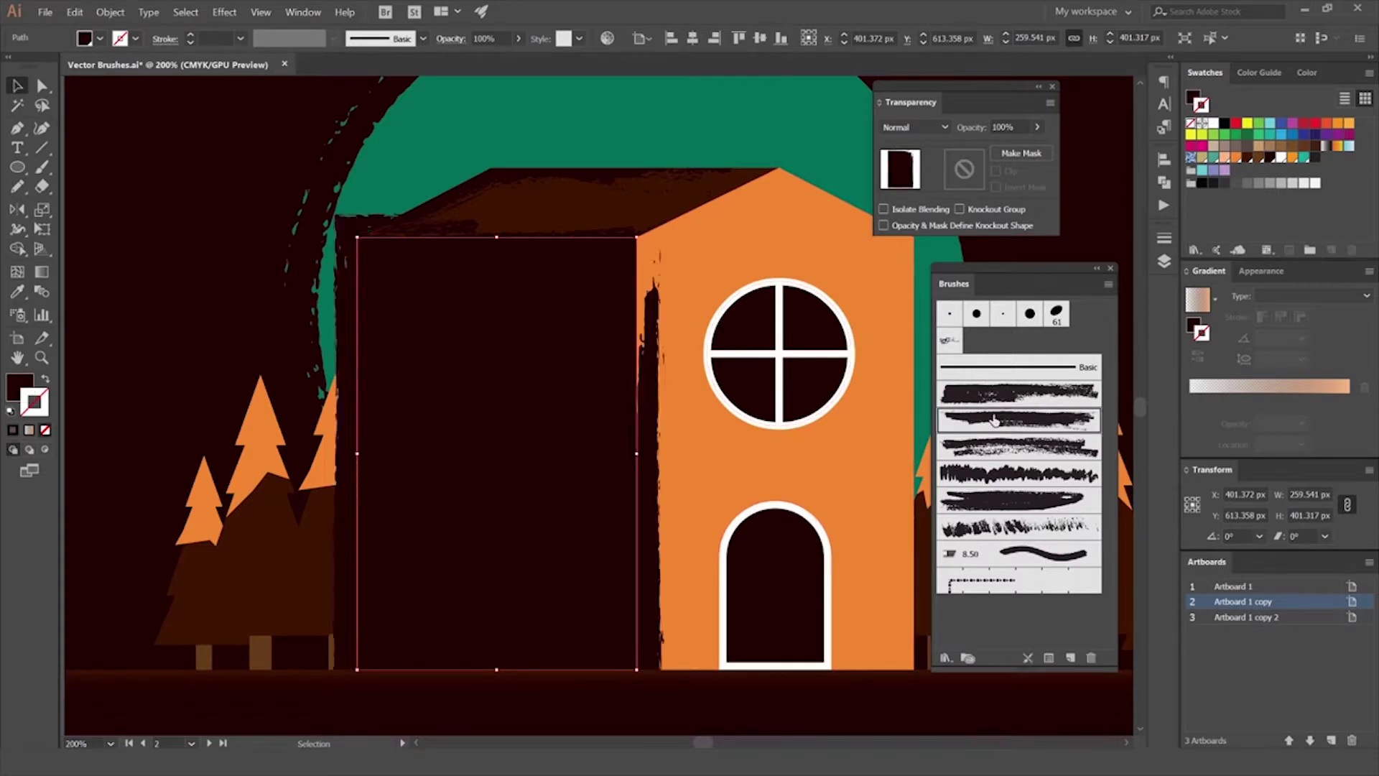
click(241, 38)
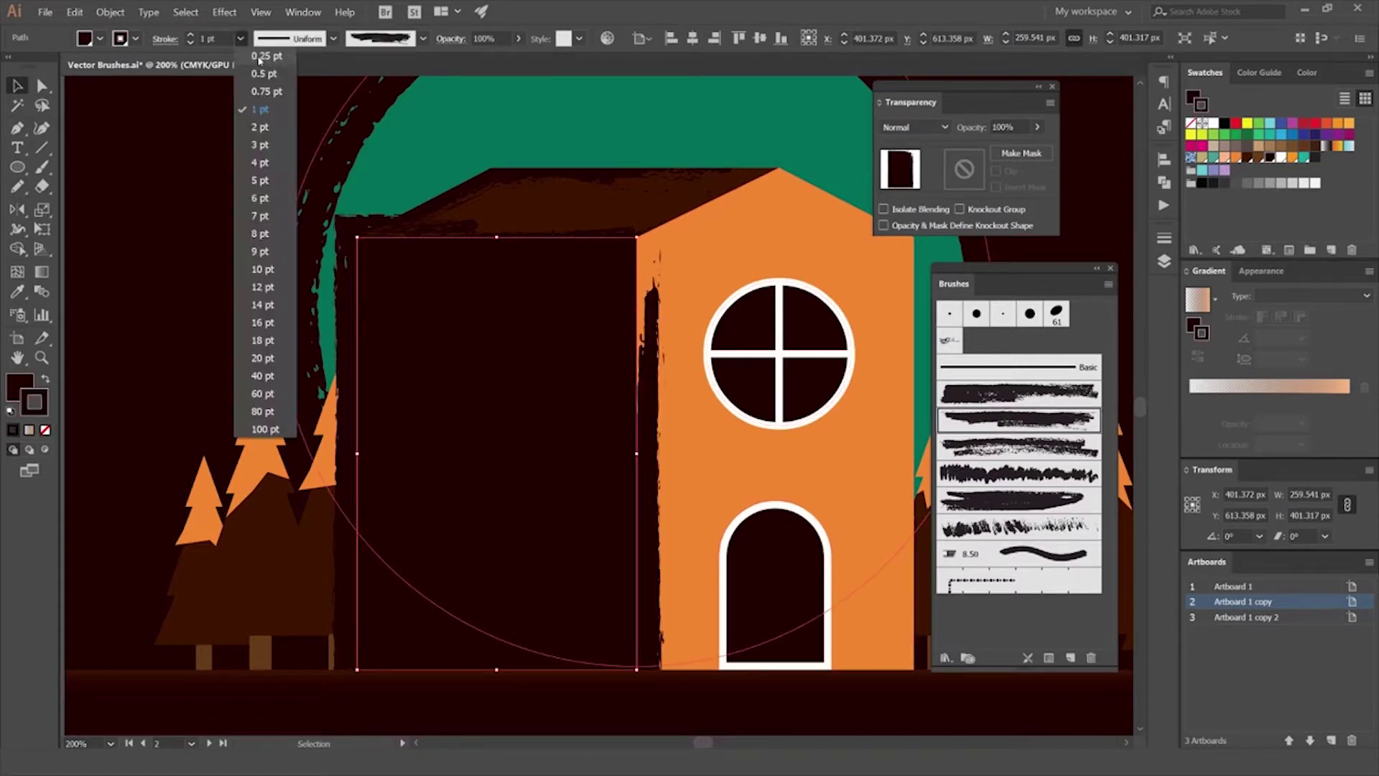
click(262, 73)
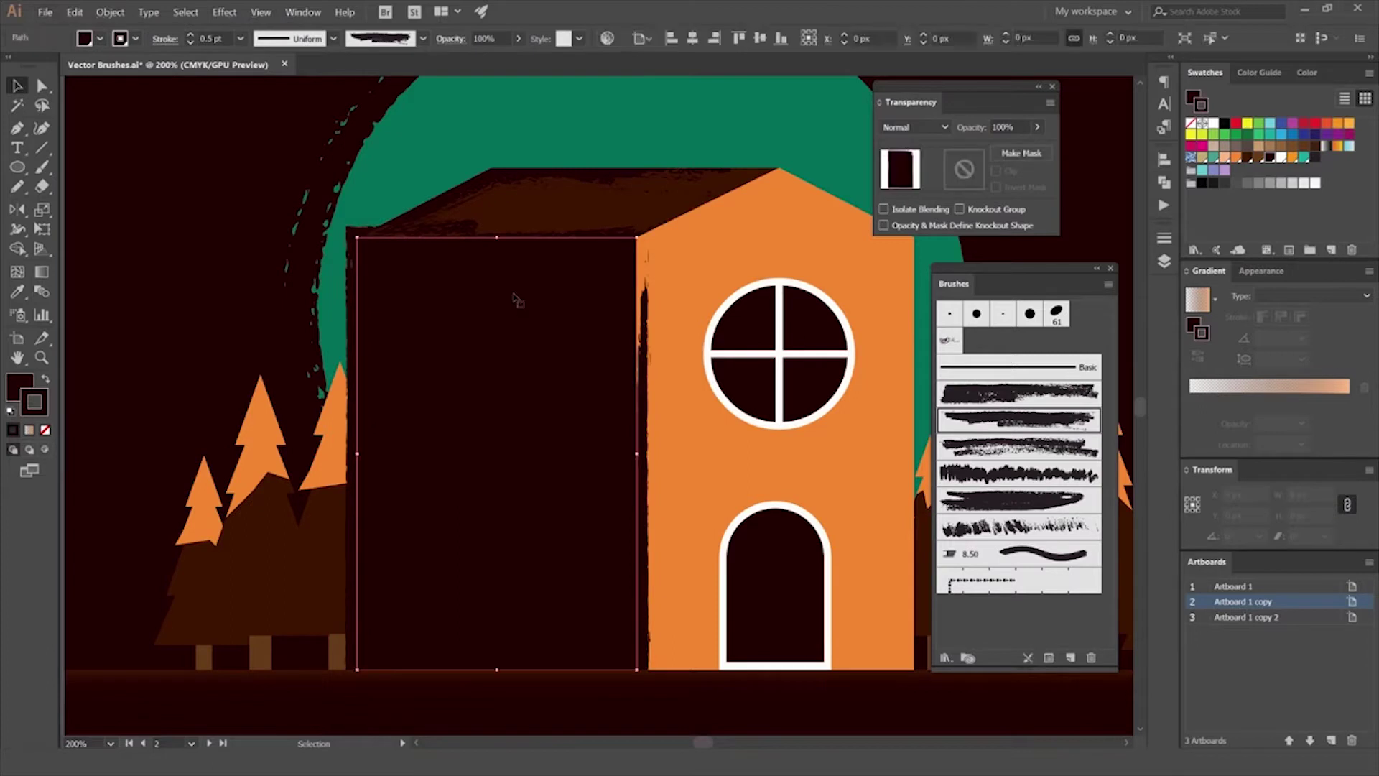
click(241, 38)
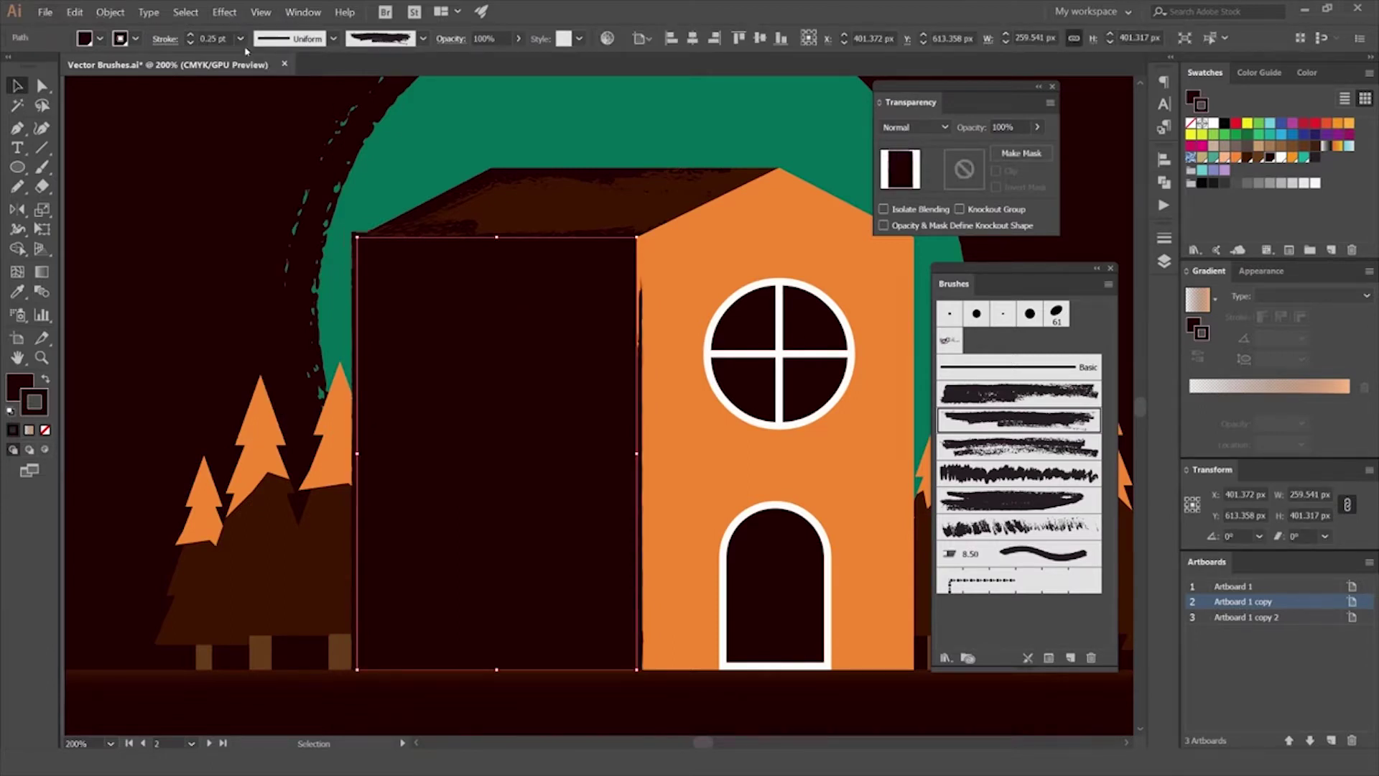
click(240, 38)
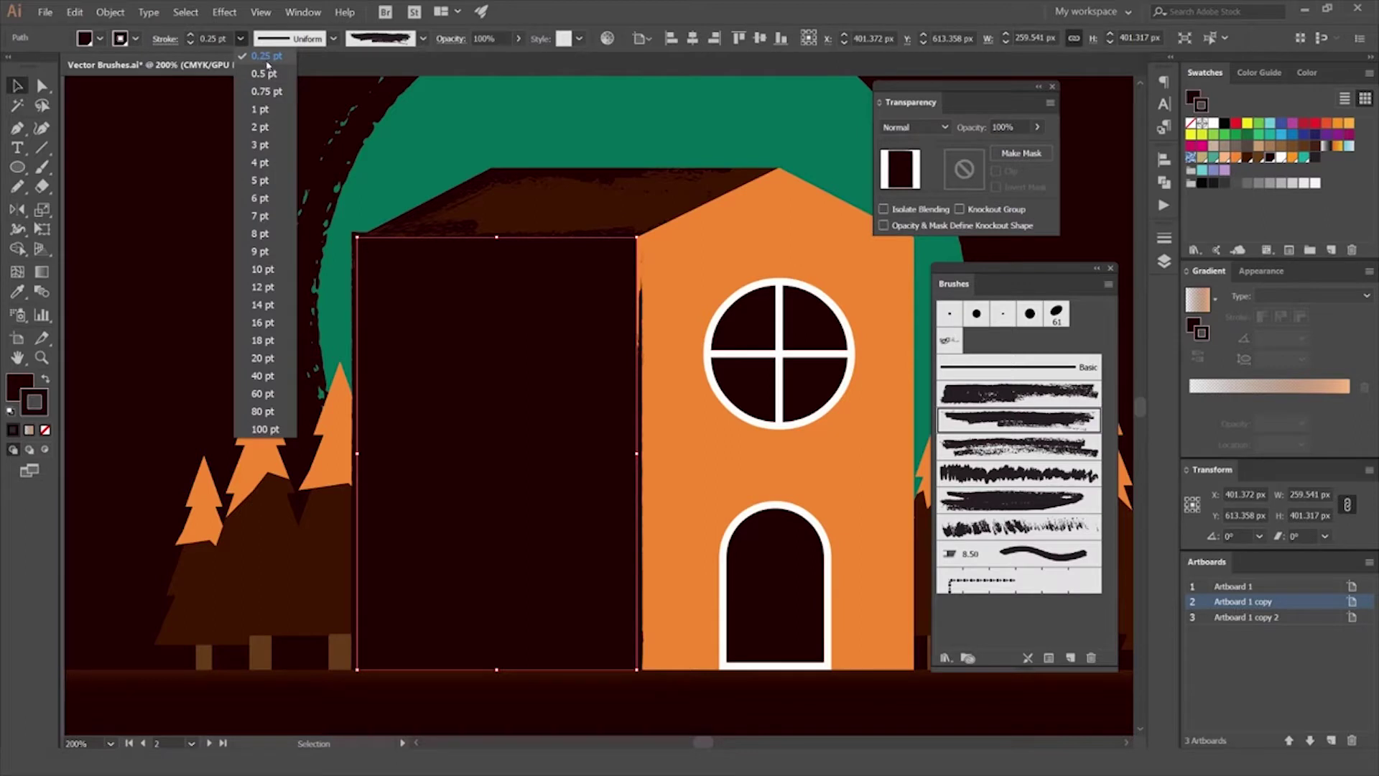
click(187, 173)
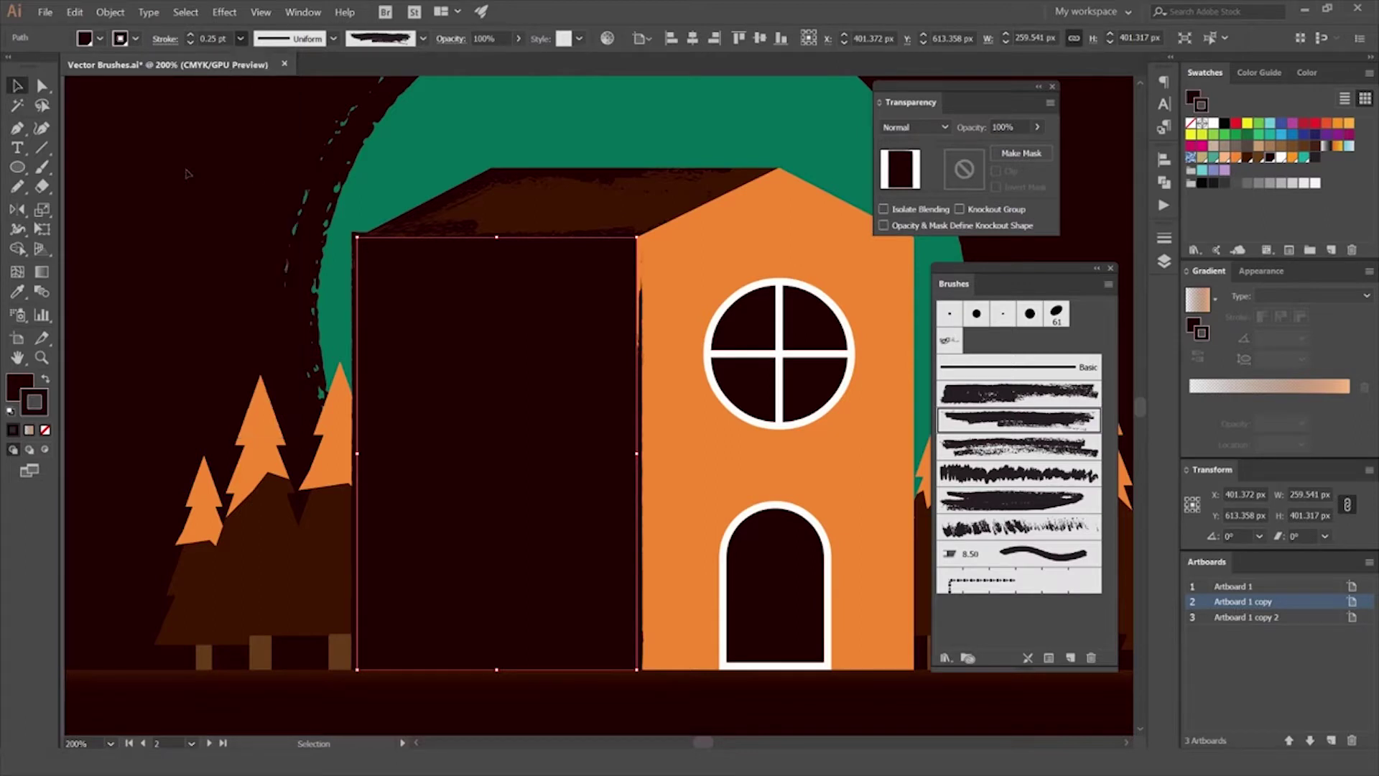
click(224, 269)
key(ctrl+1)
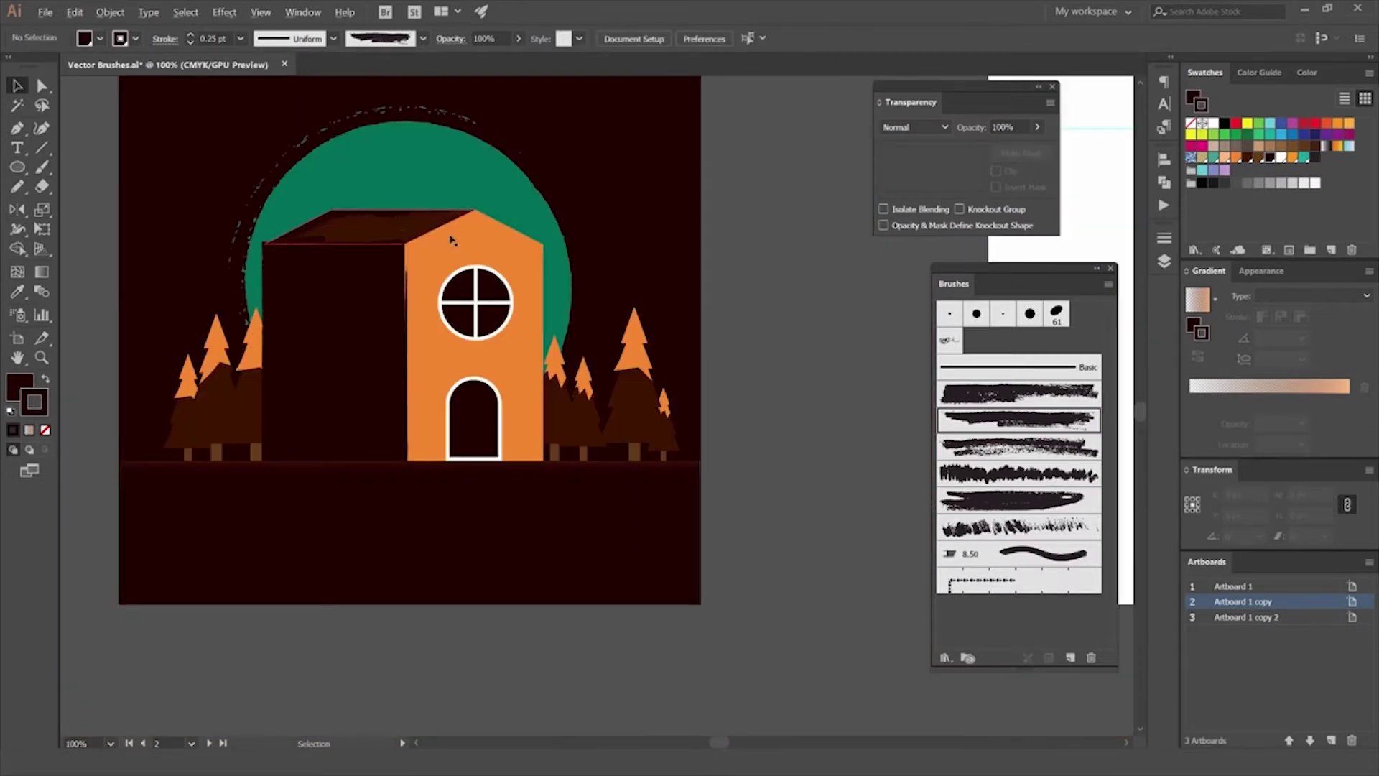
Step: Trace the orange front wall with the charcoal brush, remove its fill, and stroke it light peach
alt+scroll(439, 232, up, 2)
click(508, 262)
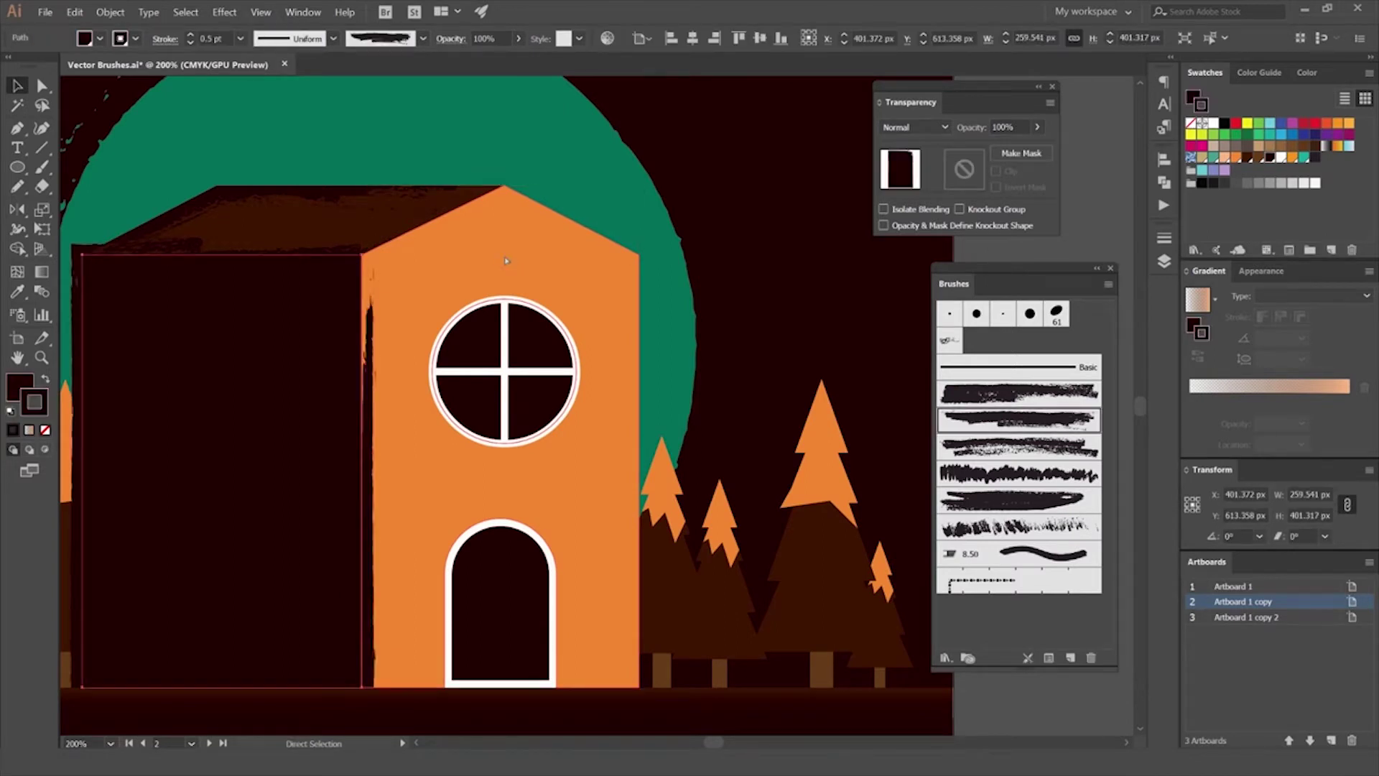
click(555, 266)
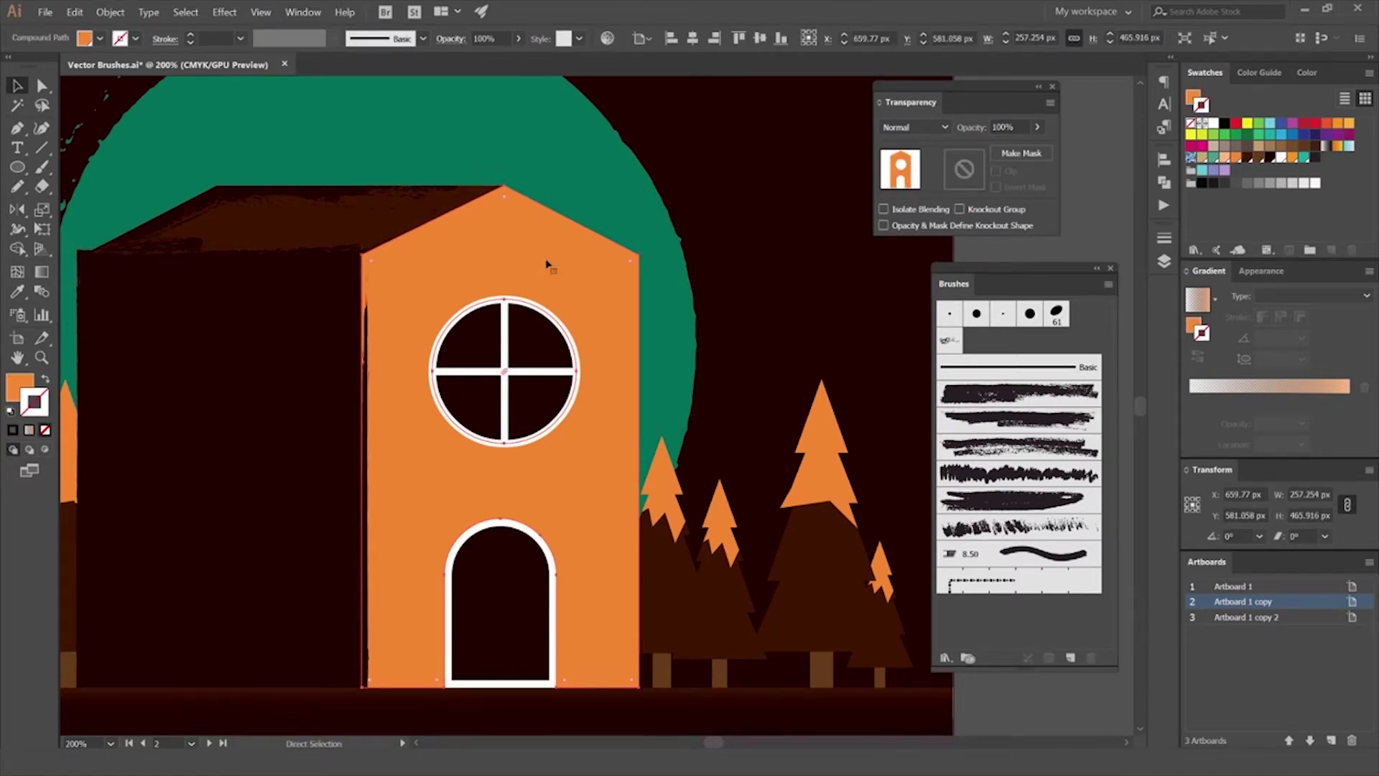
alt+scroll(514, 261, up, 1)
click(1022, 394)
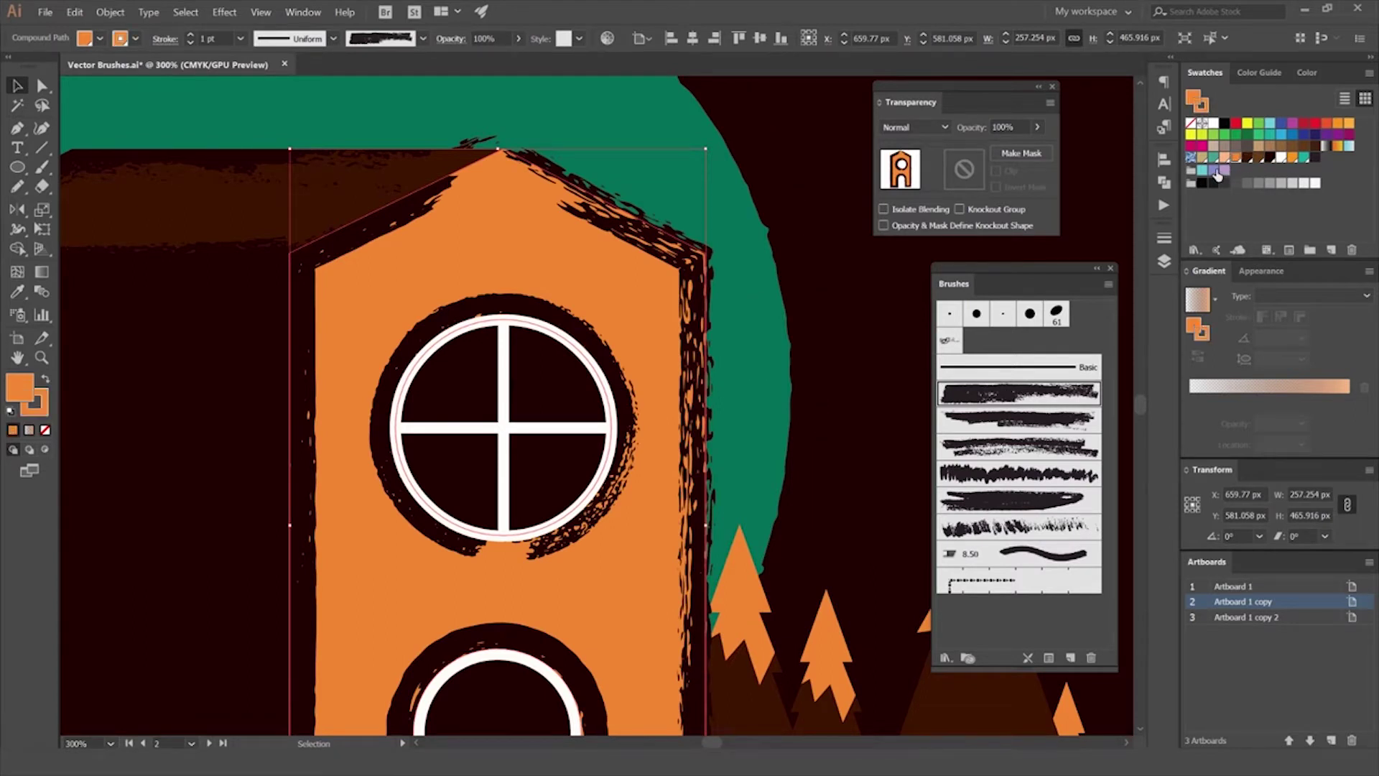
key(slash)
click(1229, 158)
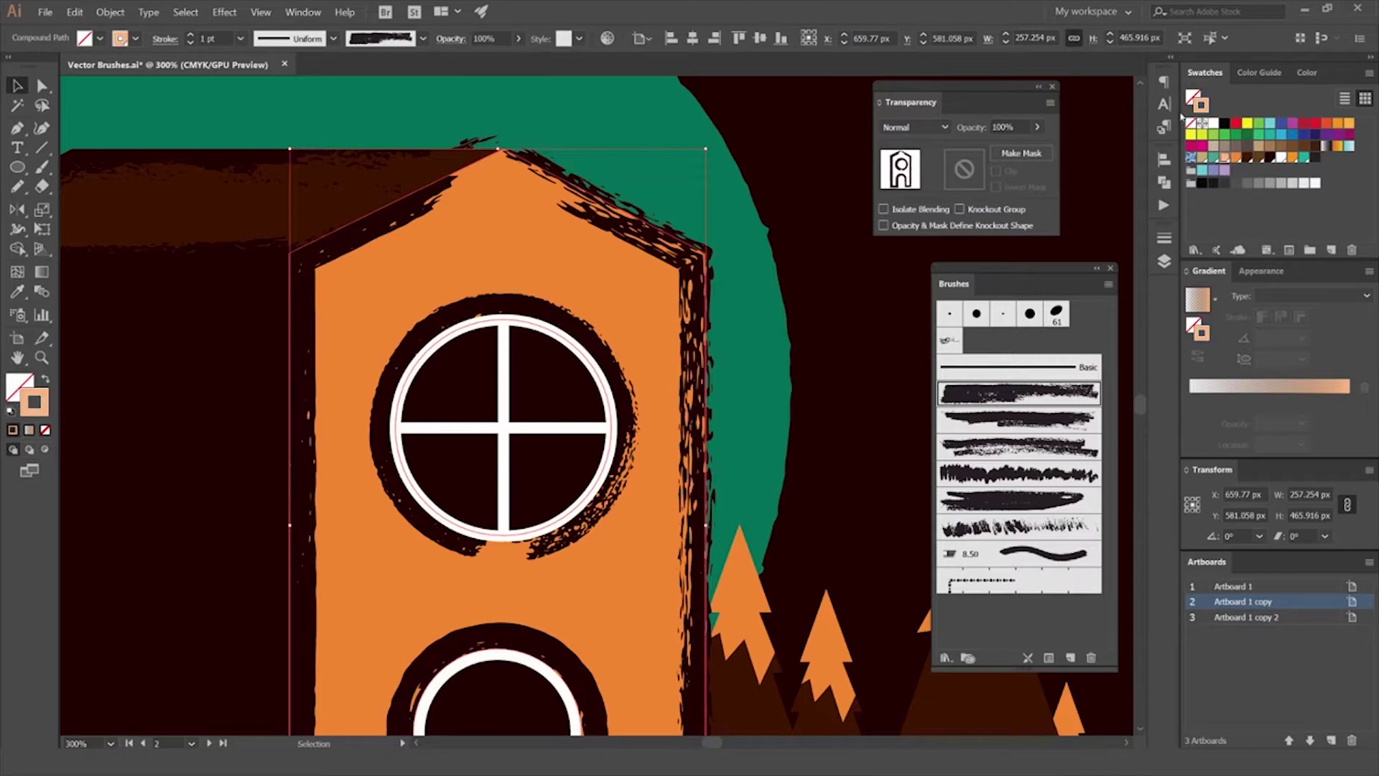
Step: Change the brushed wall copy's opacity from 60% to 80%, using Overlay blending
scroll(936, 127, down, 4)
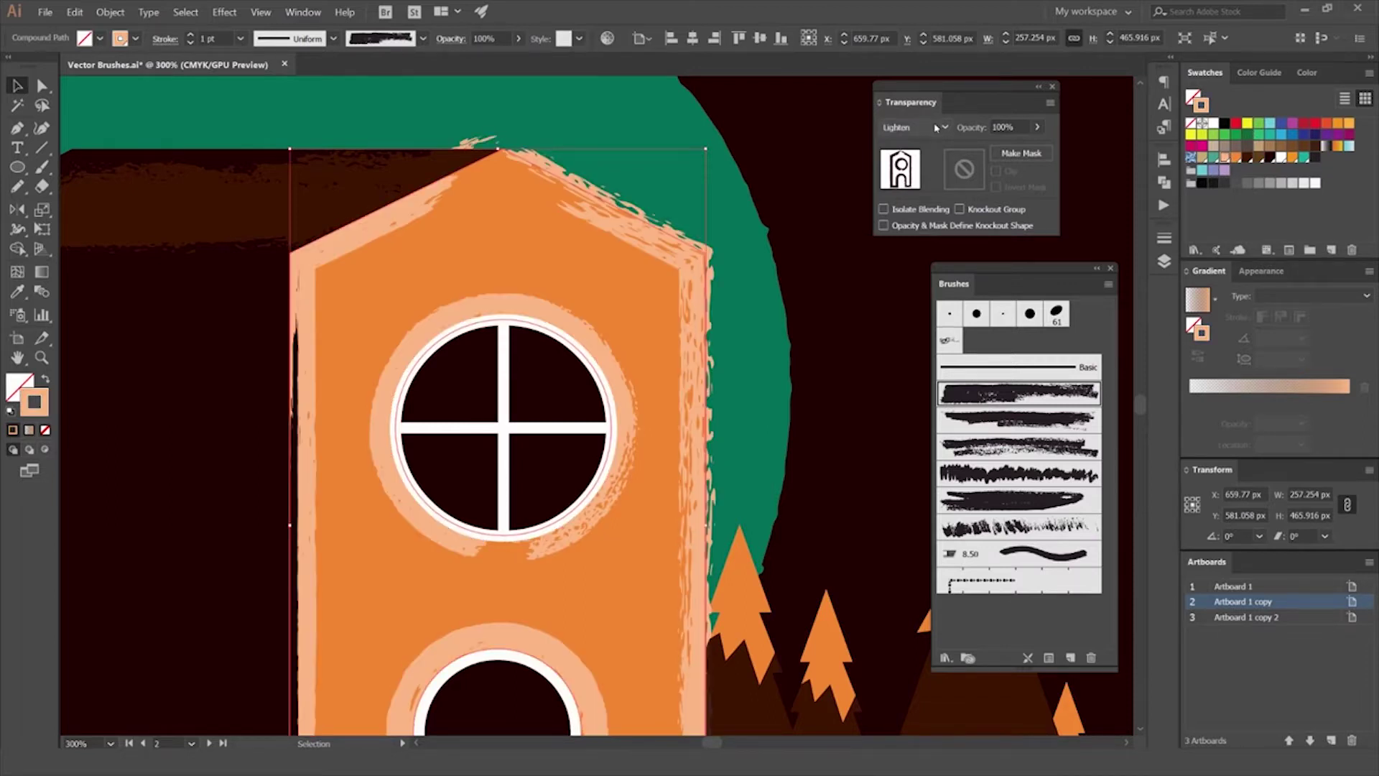
scroll(935, 127, down, 2)
scroll(932, 127, up, 1)
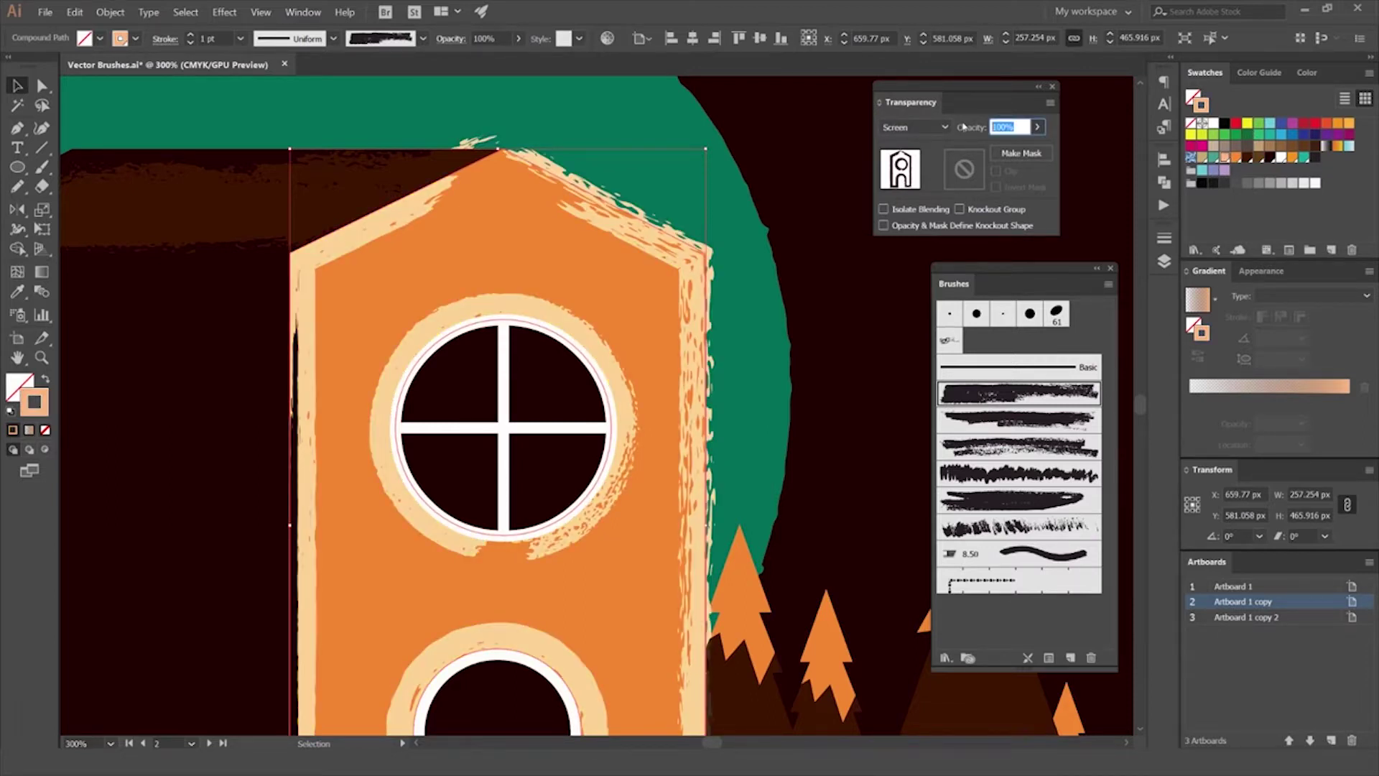
text(60)
key(Return)
scroll(927, 127, down, 1)
scroll(924, 131, down, 1)
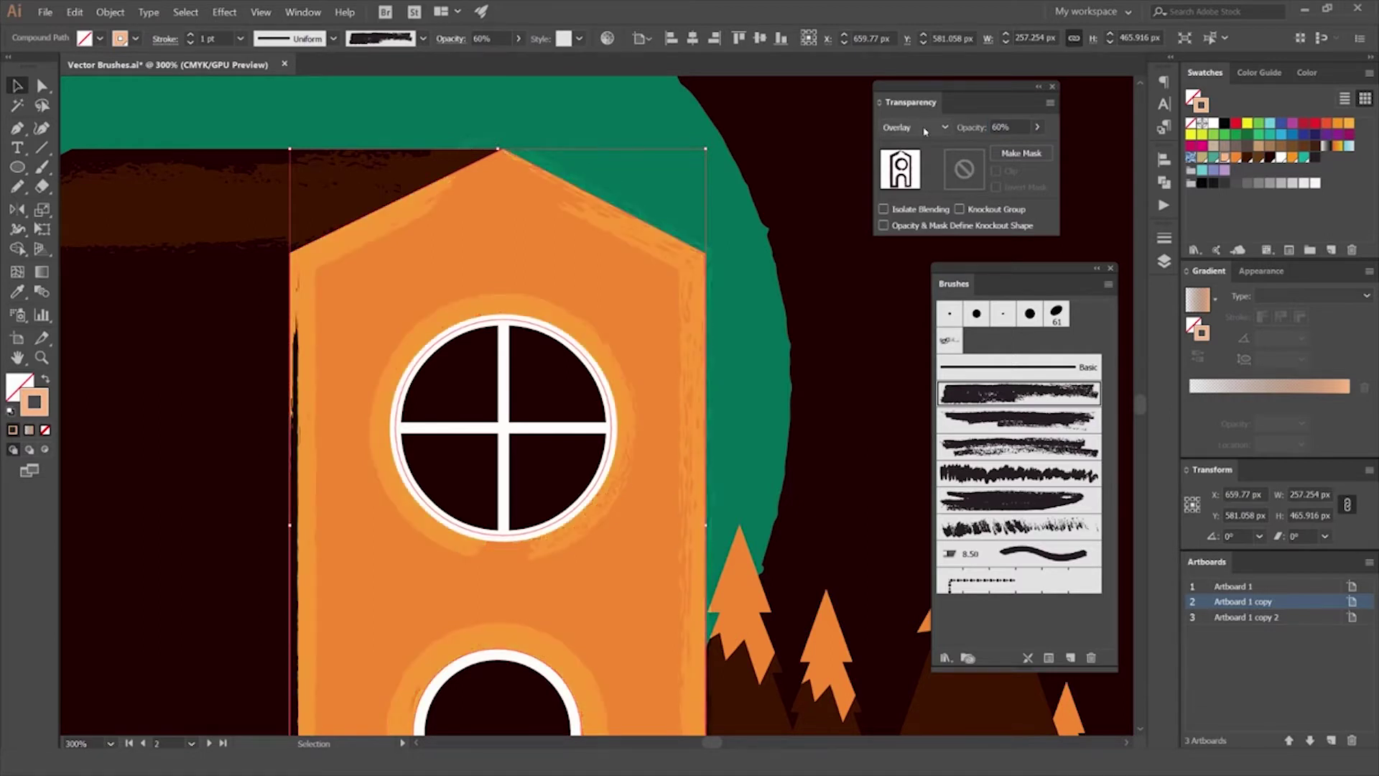
key(ctrl+minus)
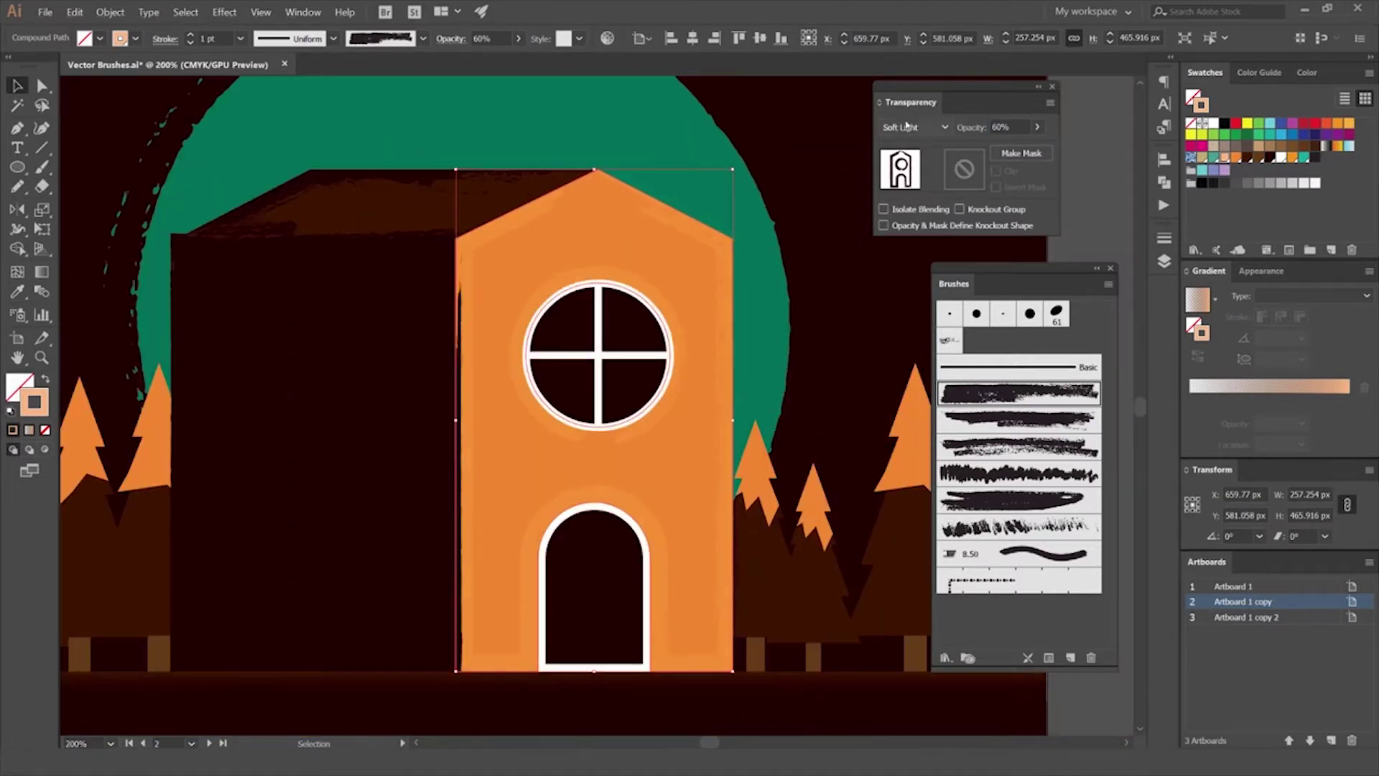
key(ctrl+minus)
click(978, 134)
text(80)
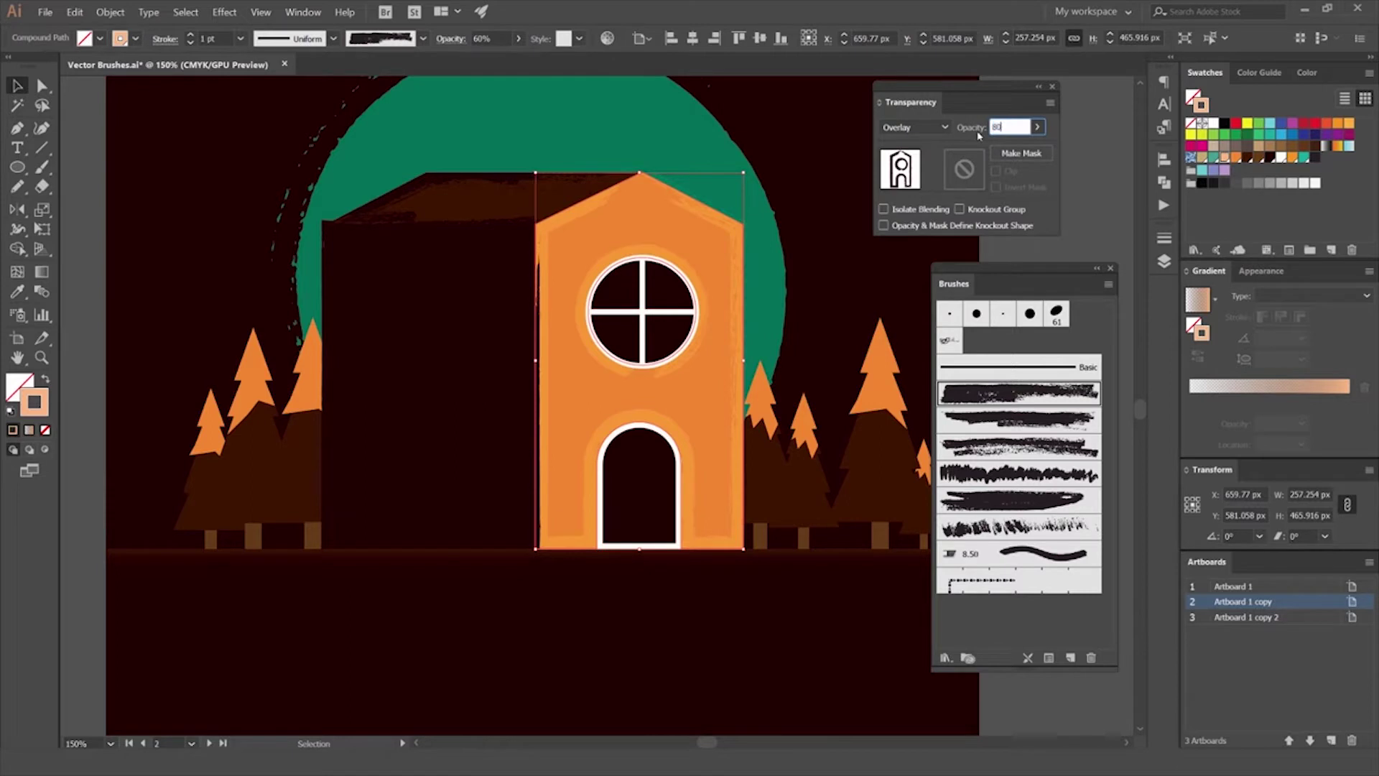
drag(878, 293, 652, 273)
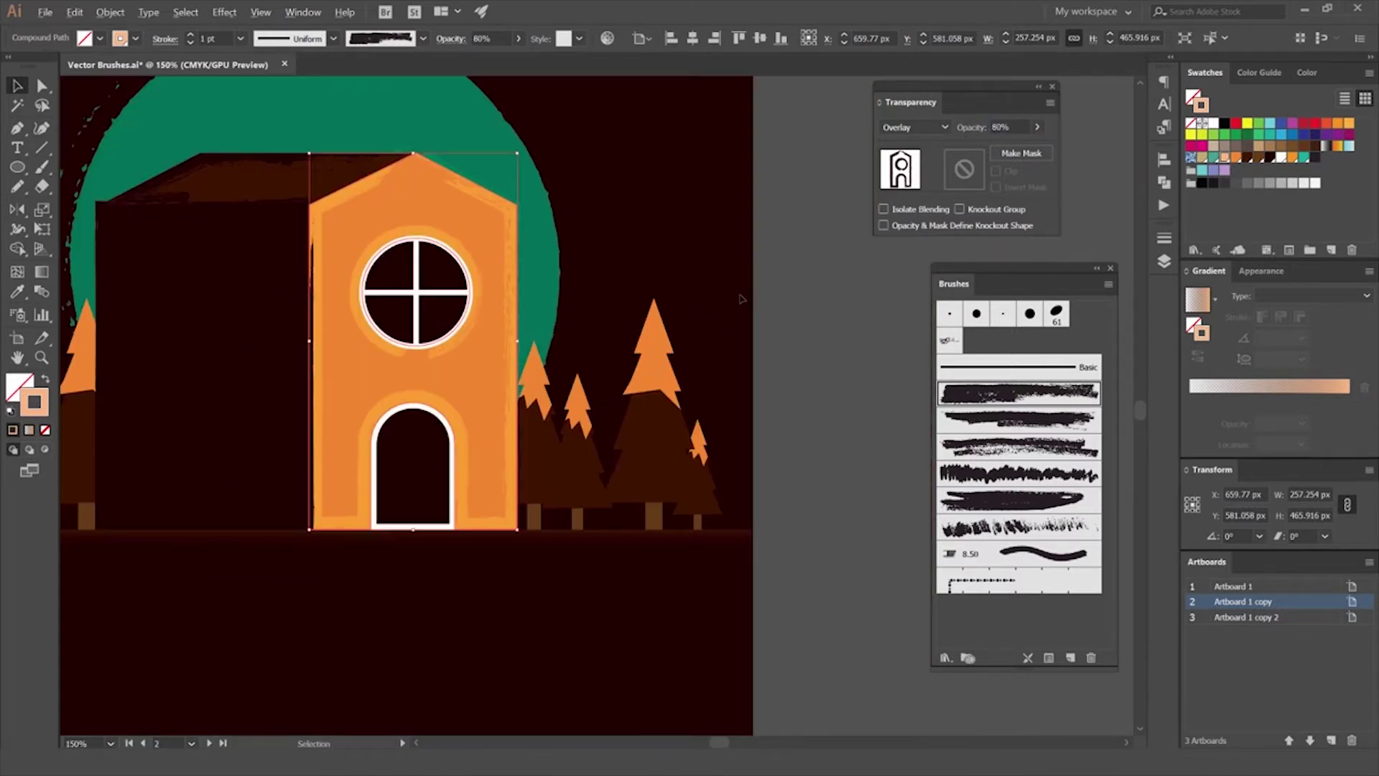
Step: Try the third and fourth rough brushes on the house outline, undo twice, then redo both
click(1005, 420)
click(1005, 446)
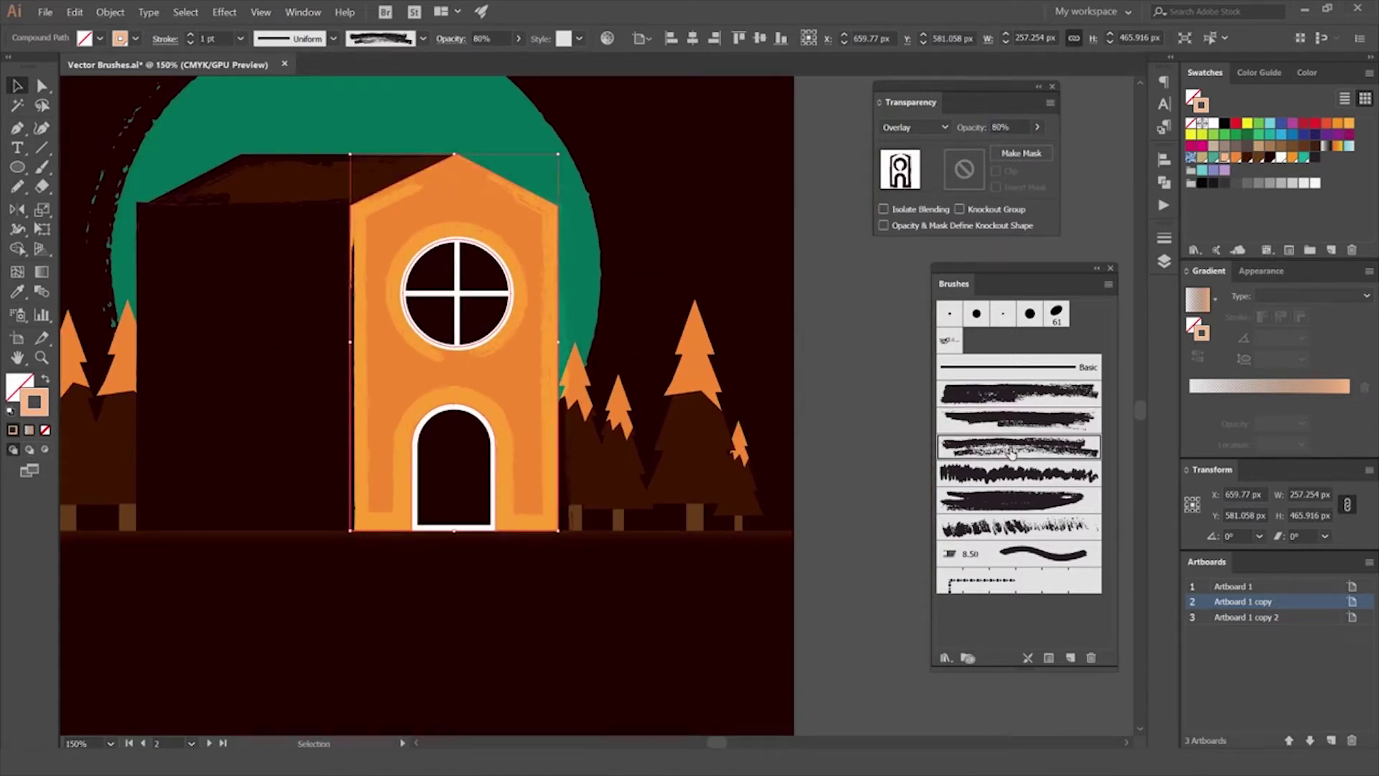
click(1008, 473)
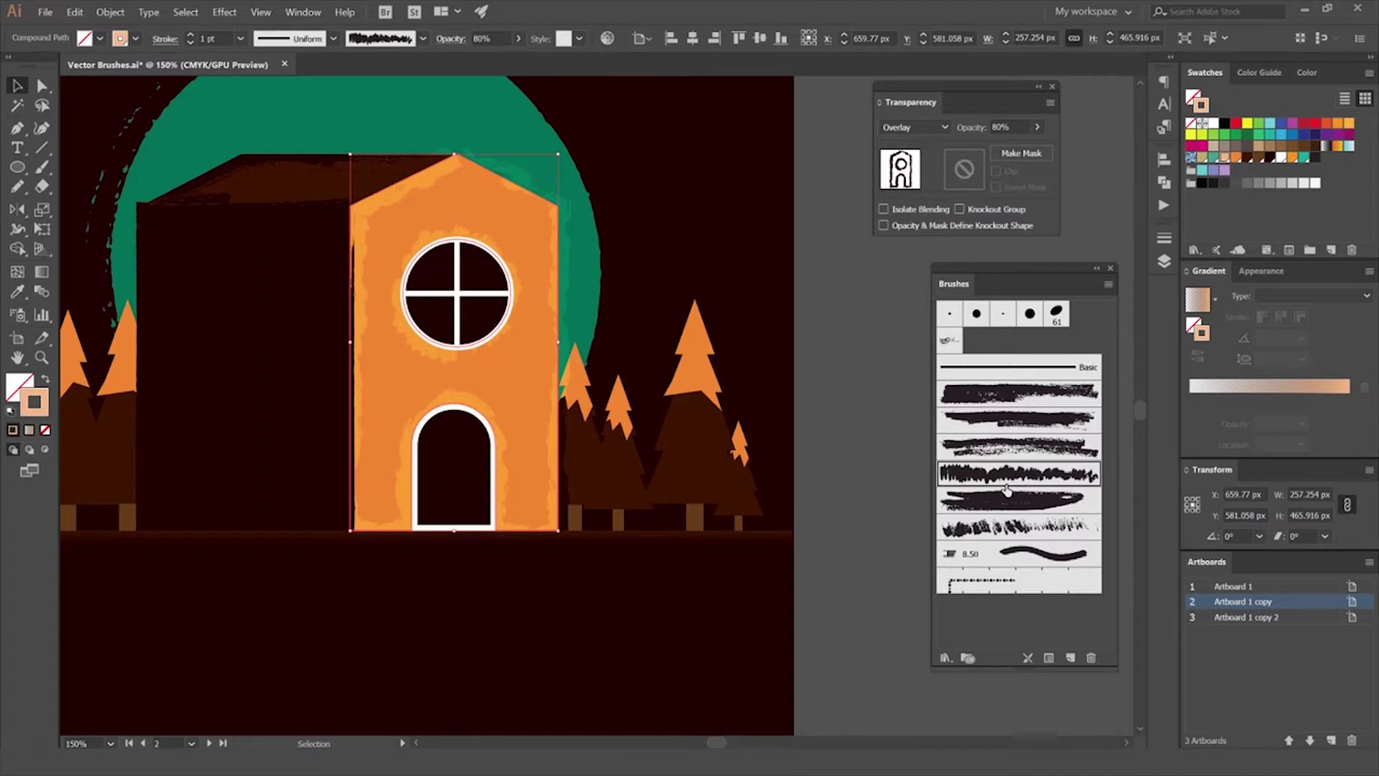
click(998, 449)
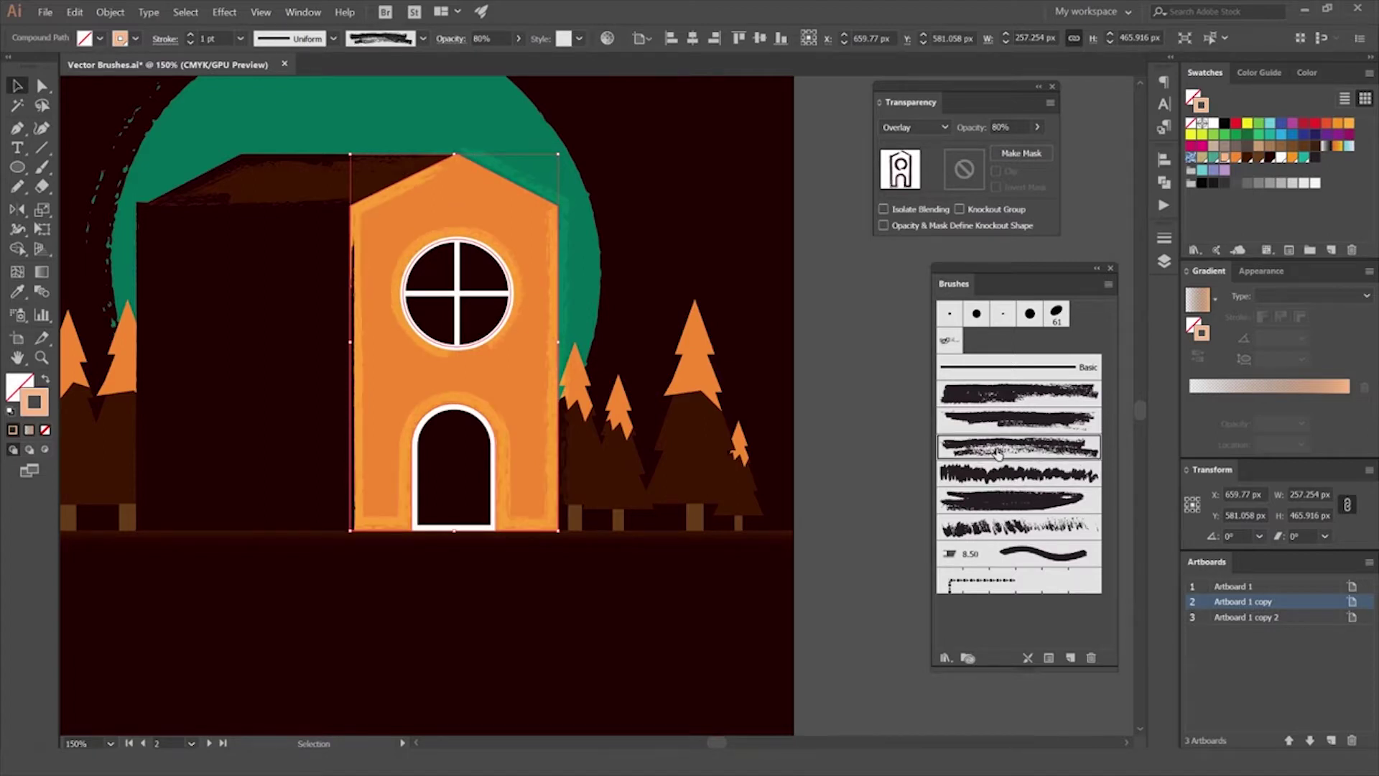
key(ctrl+z)
key(ctrl+z)
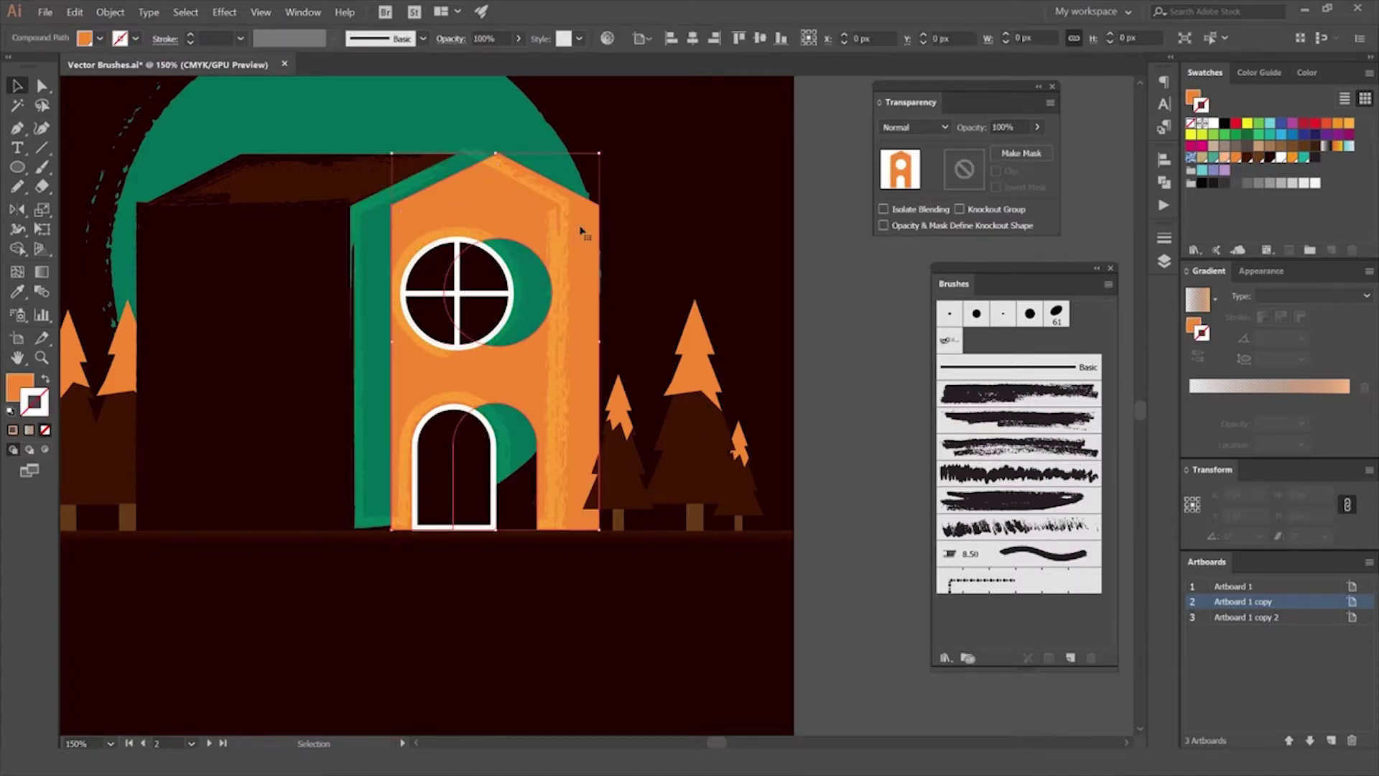
key(ctrl+z)
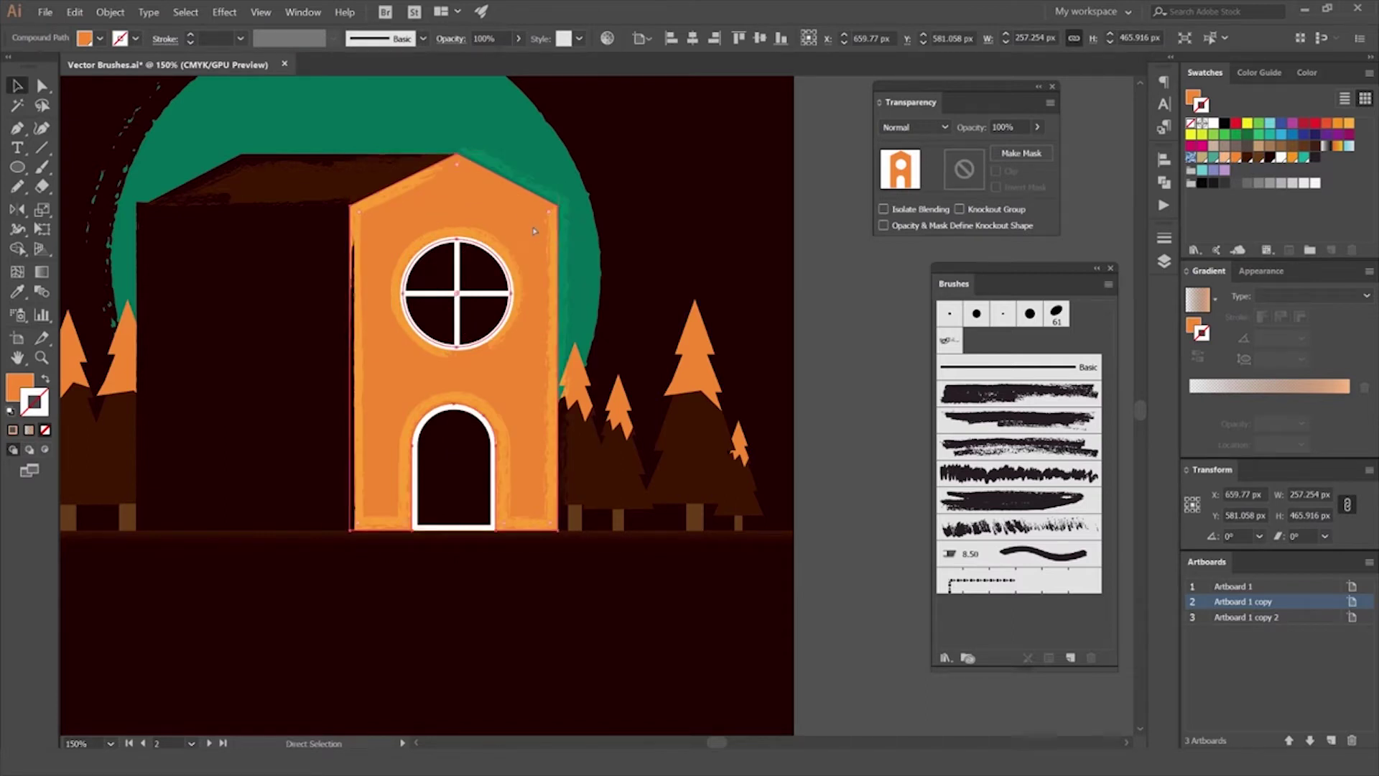
scroll(508, 206, up, 1)
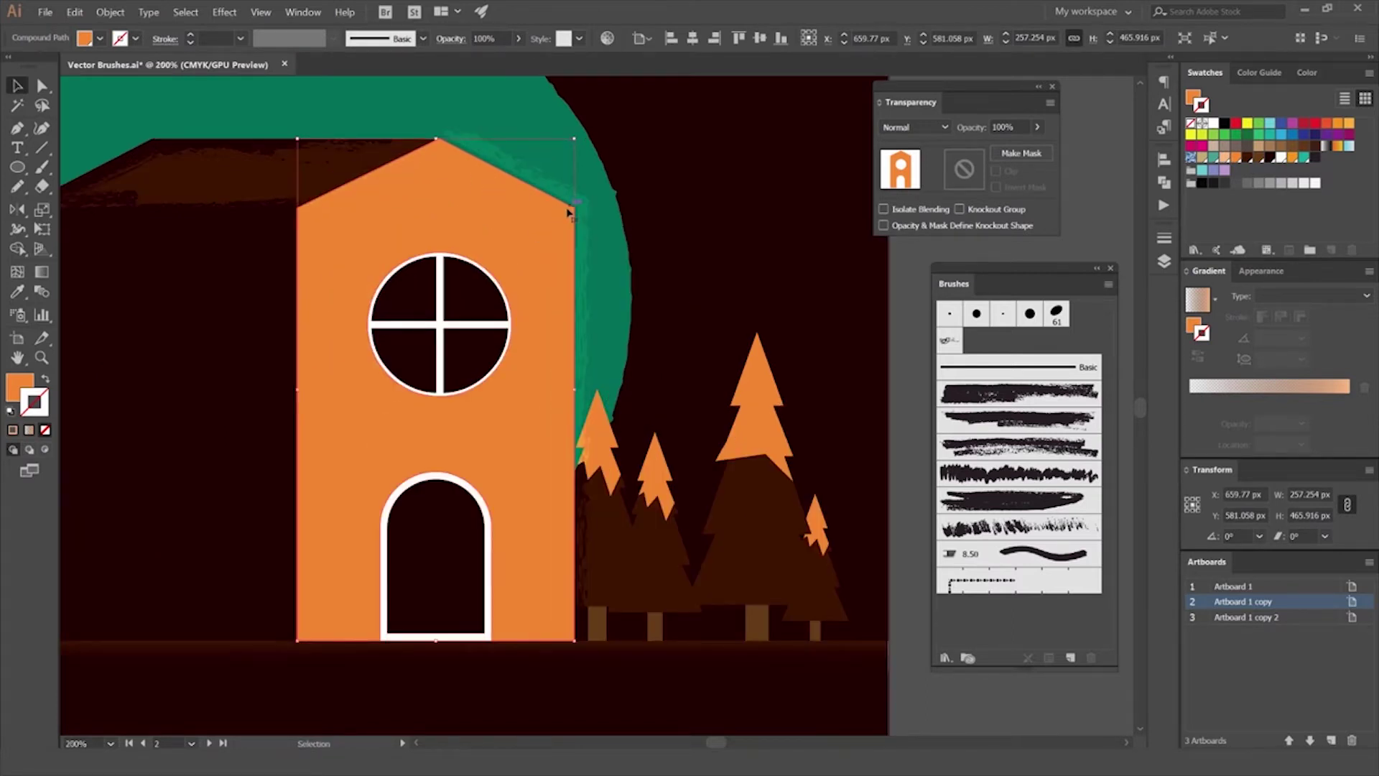
key(ctrl+shift+z)
key(ctrl+shift+z)
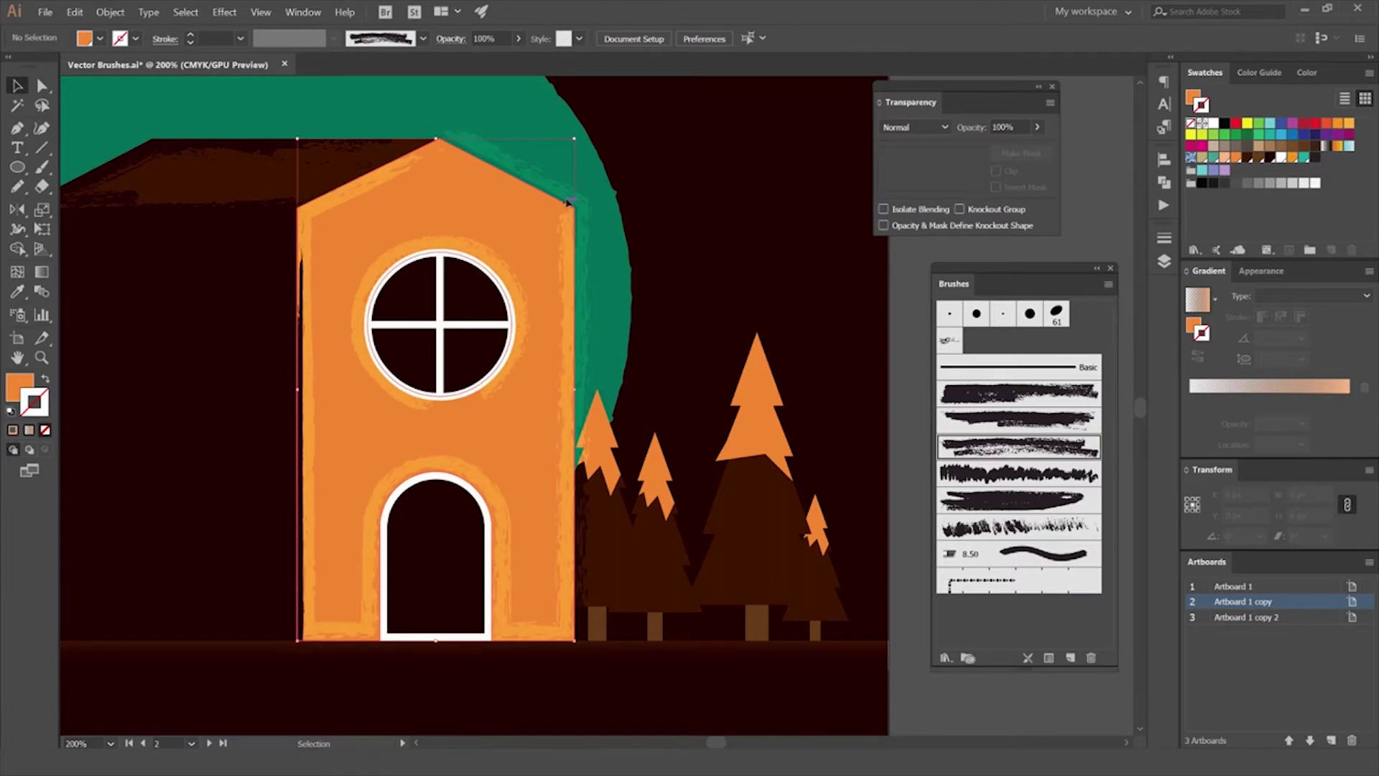
key(ctrl+shift+z)
drag(562, 211, 587, 192)
Step: Isolate the house, drag the textured path aside, and select the flat orange house
double_click(607, 184)
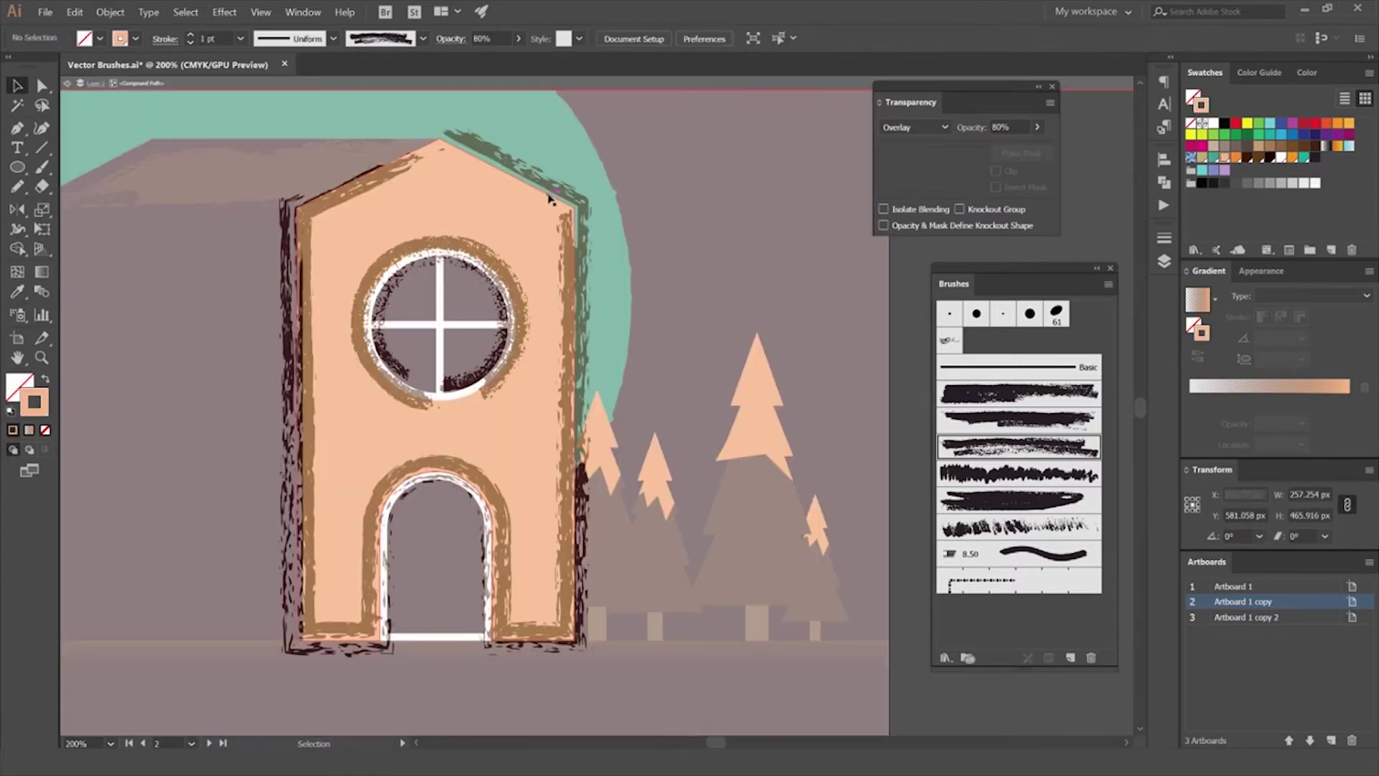
click(600, 190)
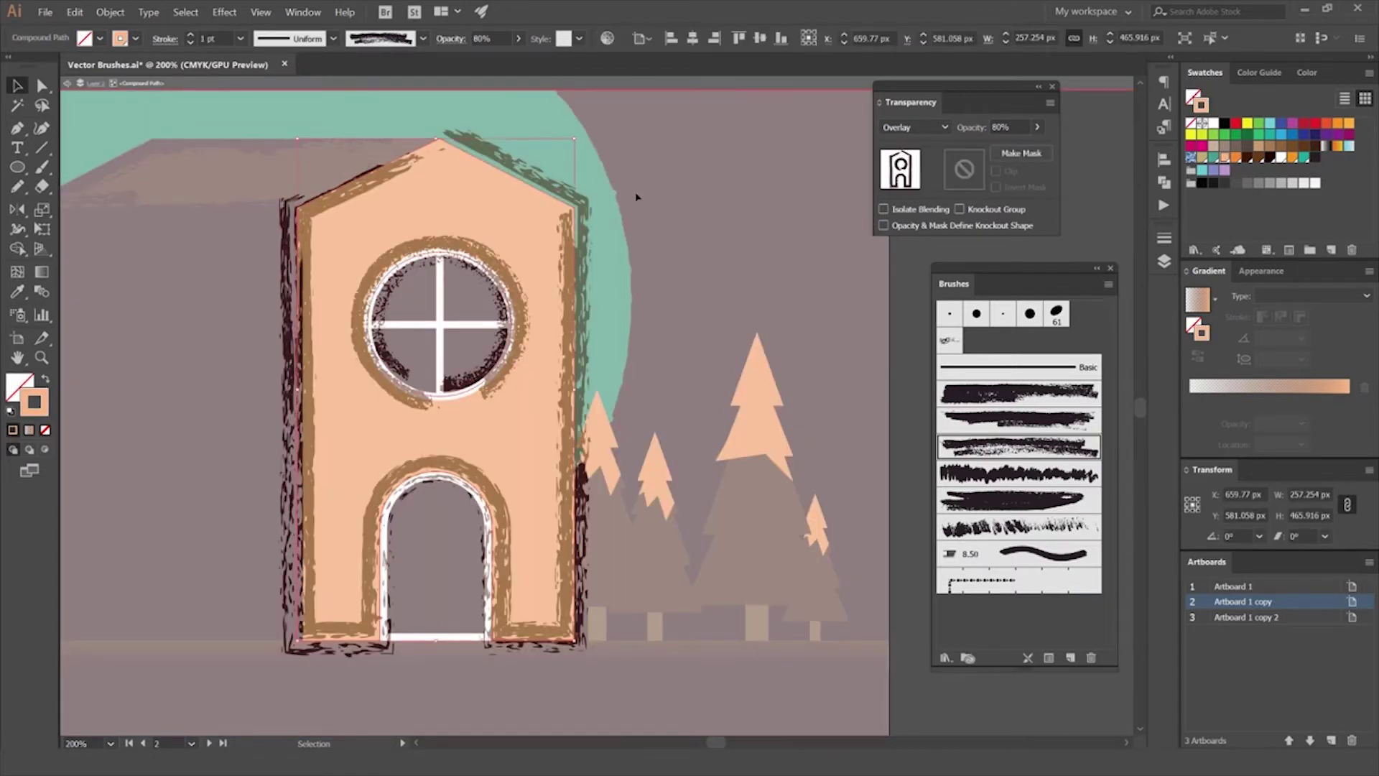
drag(558, 200, 630, 223)
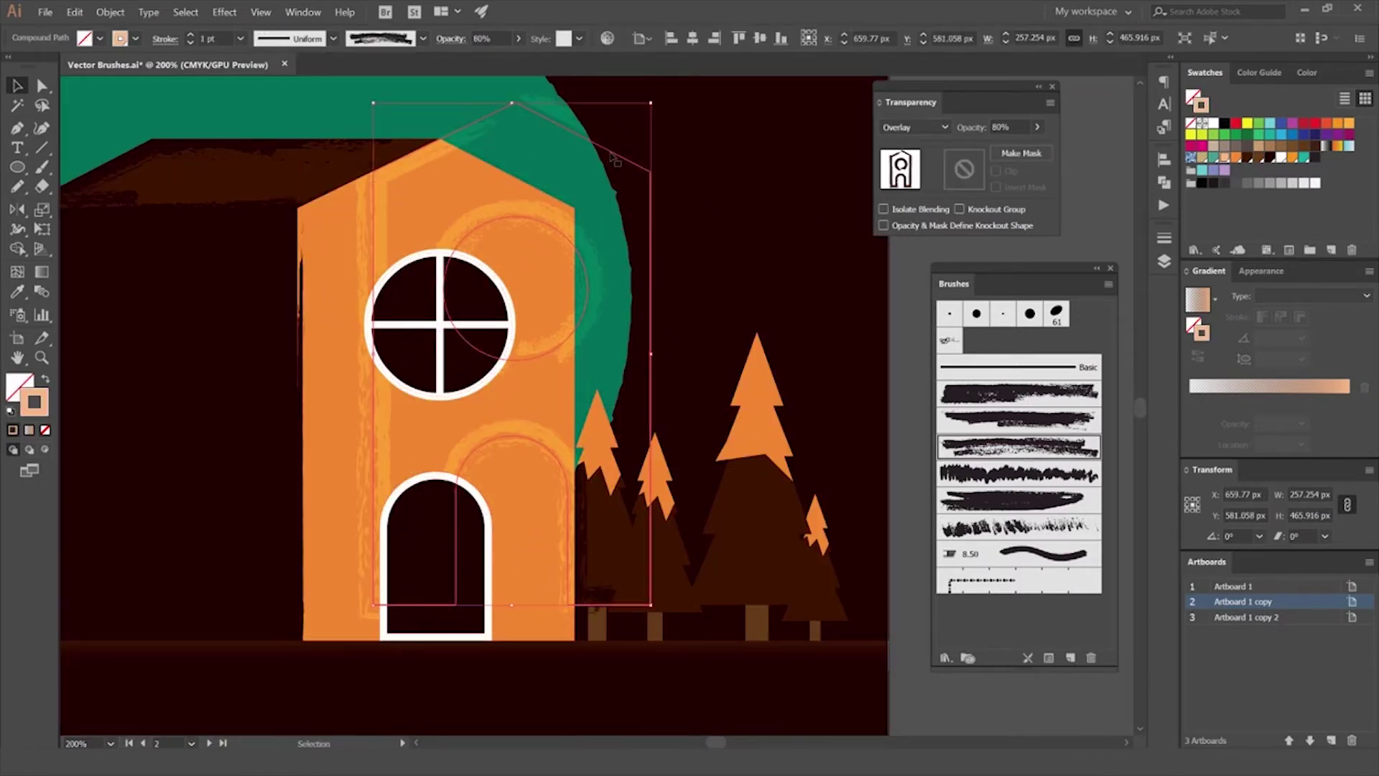
click(504, 213)
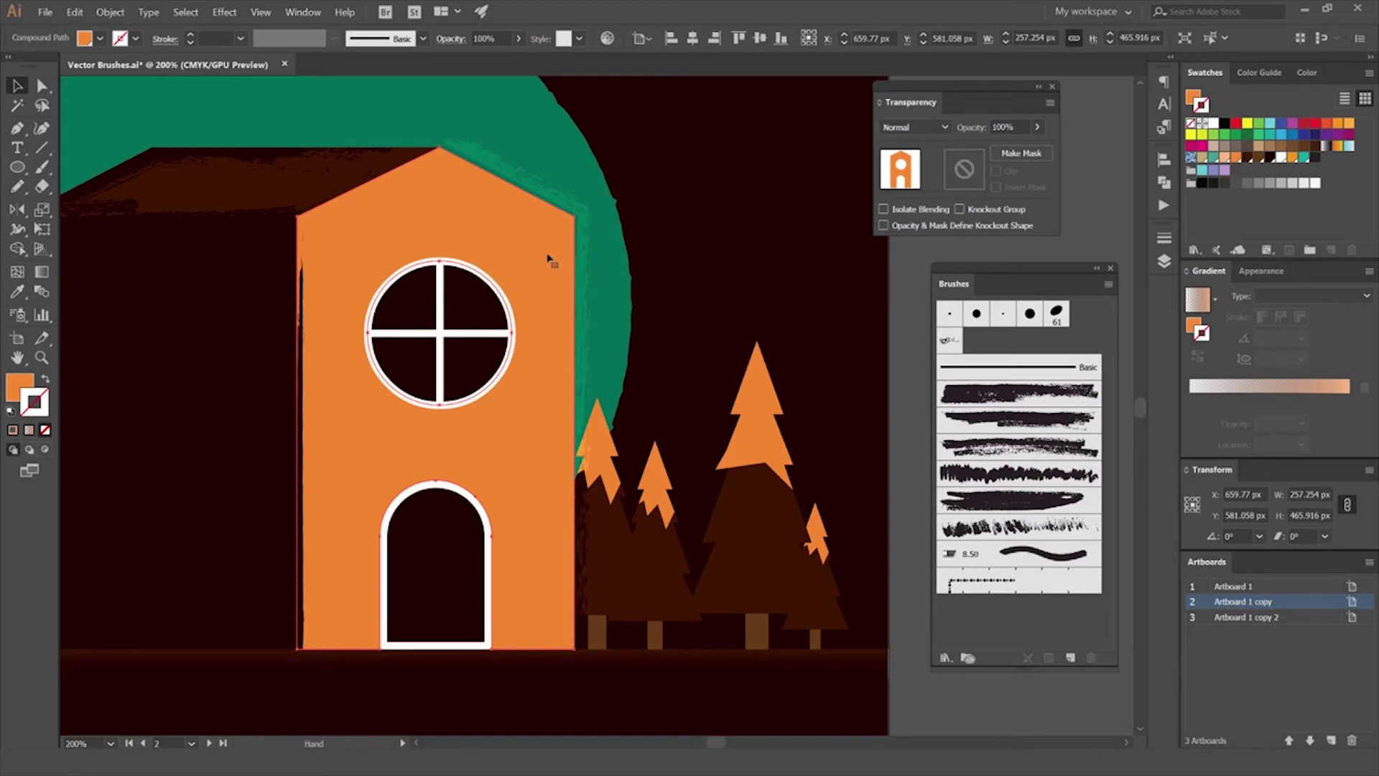
Step: Drag the textured outline and the flat orange house back into alignment
scroll(554, 253, up, 2)
drag(576, 232, 641, 239)
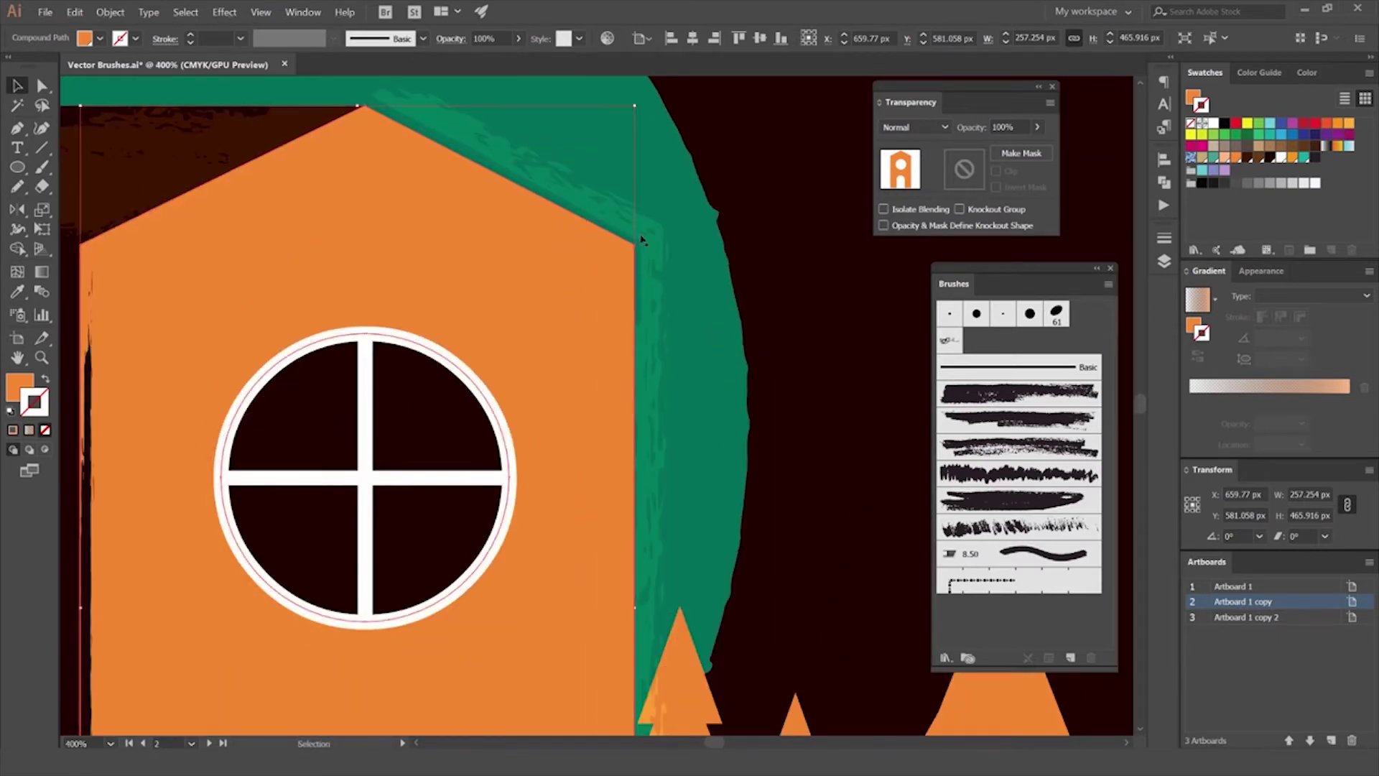
click(637, 252)
scroll(607, 260, down, 3)
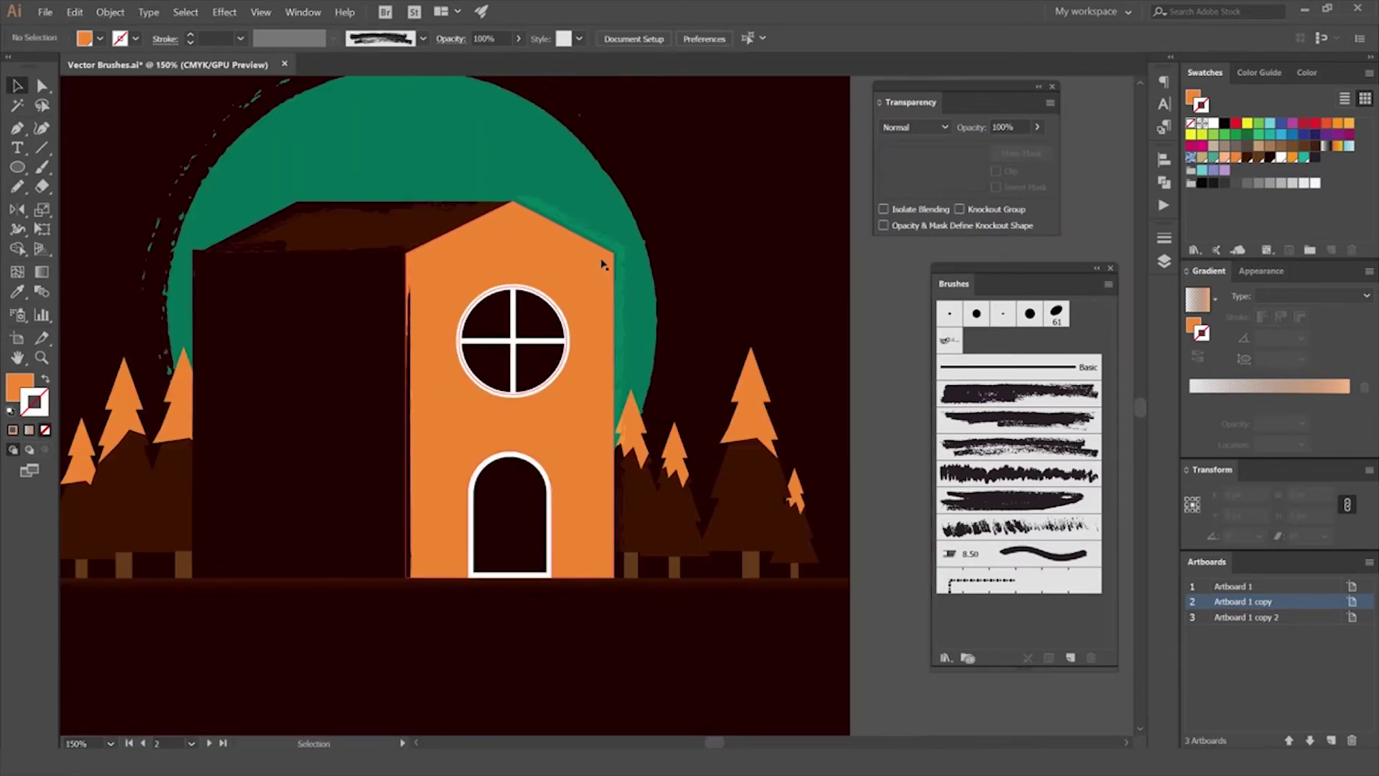
click(600, 247)
drag(597, 248, 604, 248)
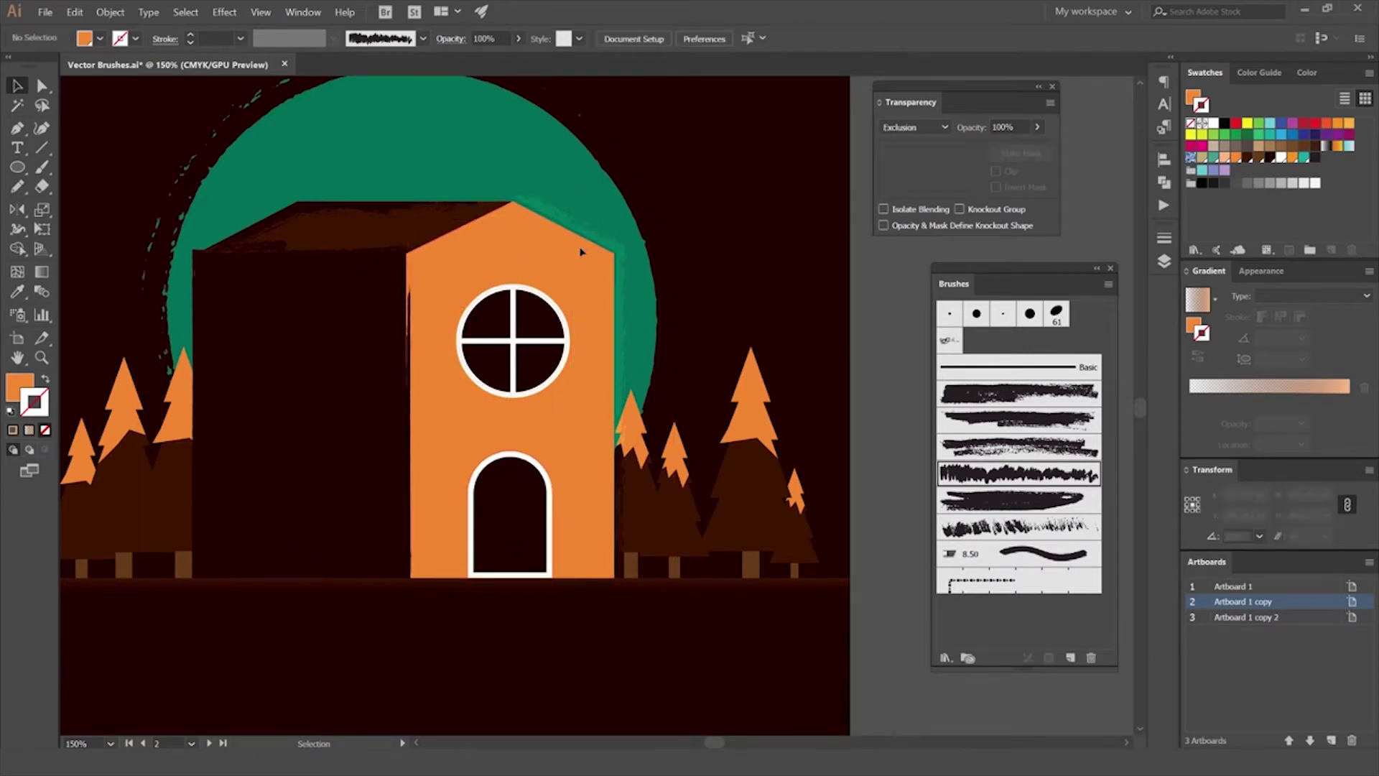
Step: Undo an accidental house move, compare both artboards, and draw a small circle in the upper-right sky
click(585, 251)
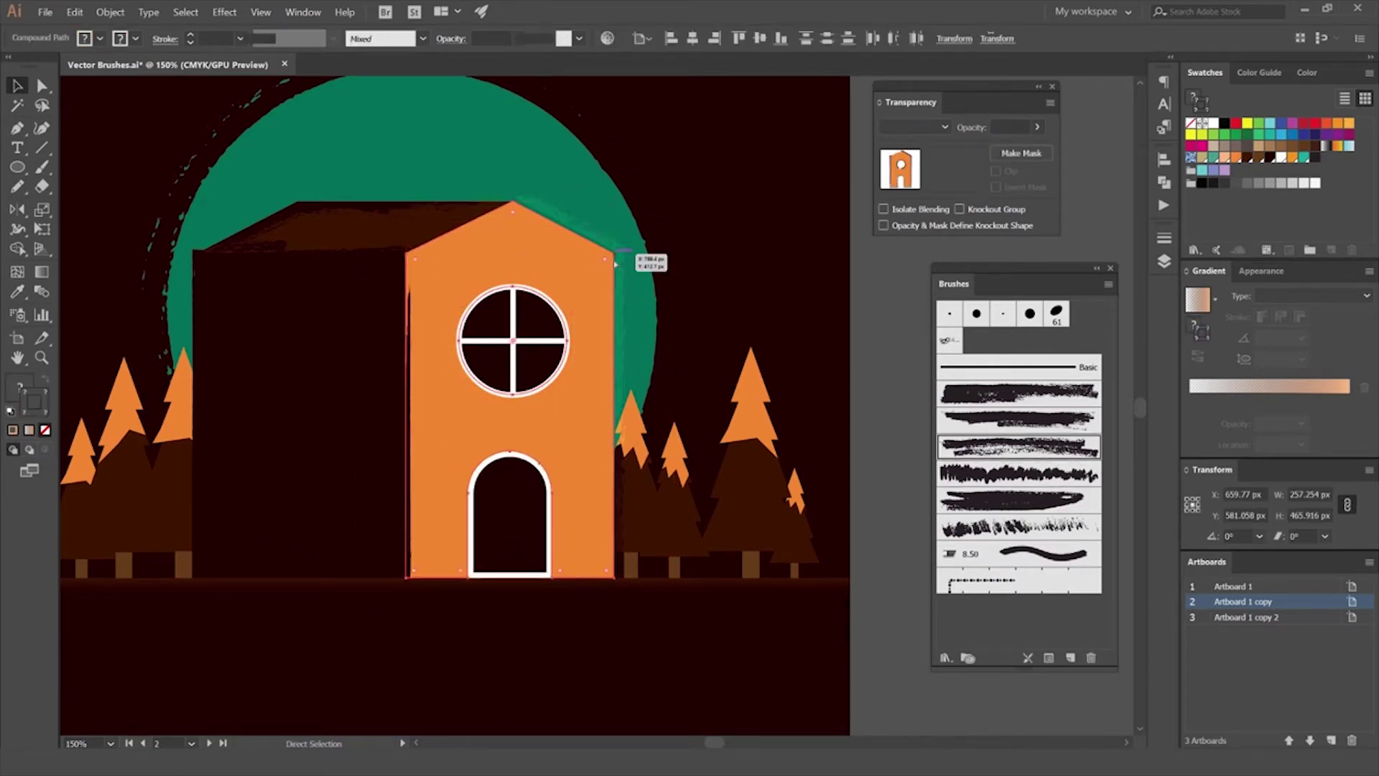
drag(606, 251, 692, 231)
key(ctrl+shift+a)
key(ctrl+z)
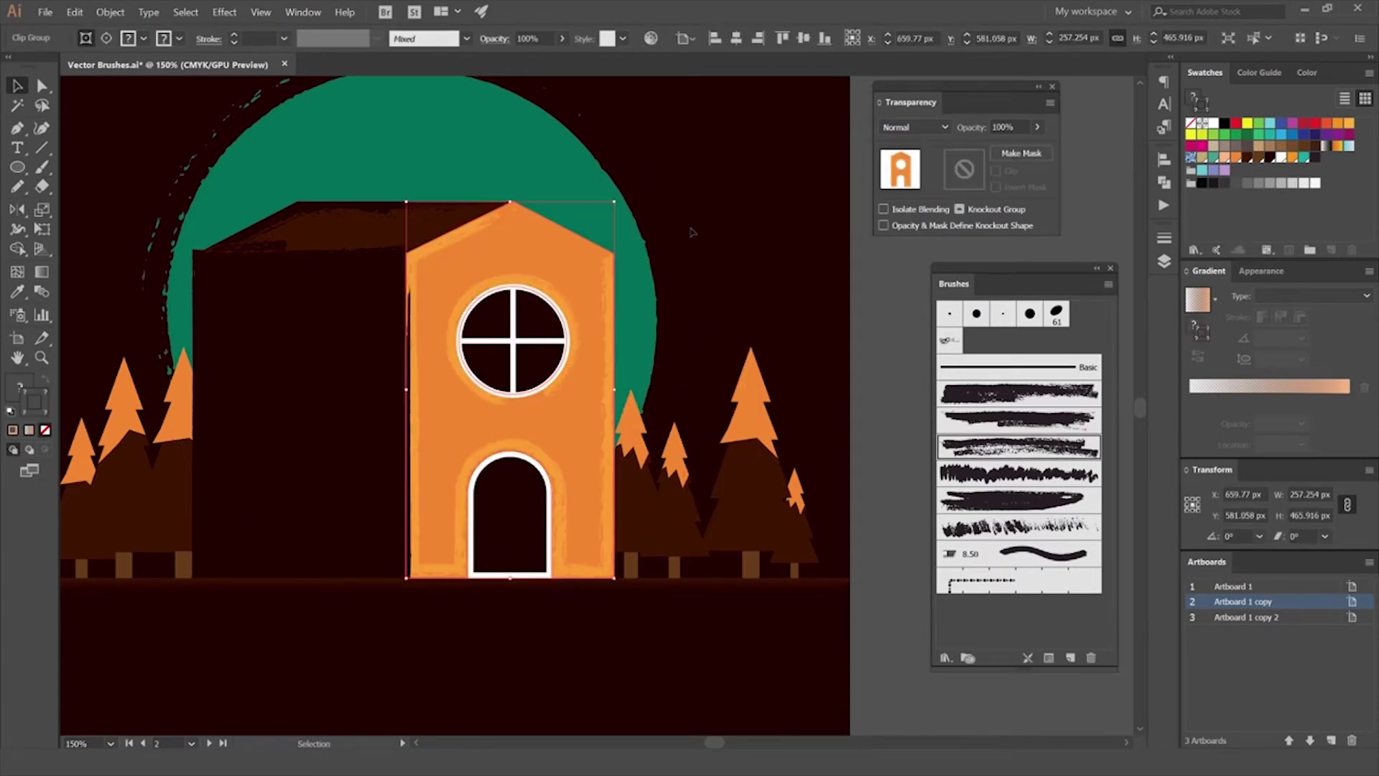
click(879, 280)
key(ctrl+minus)
key(ctrl+minus)
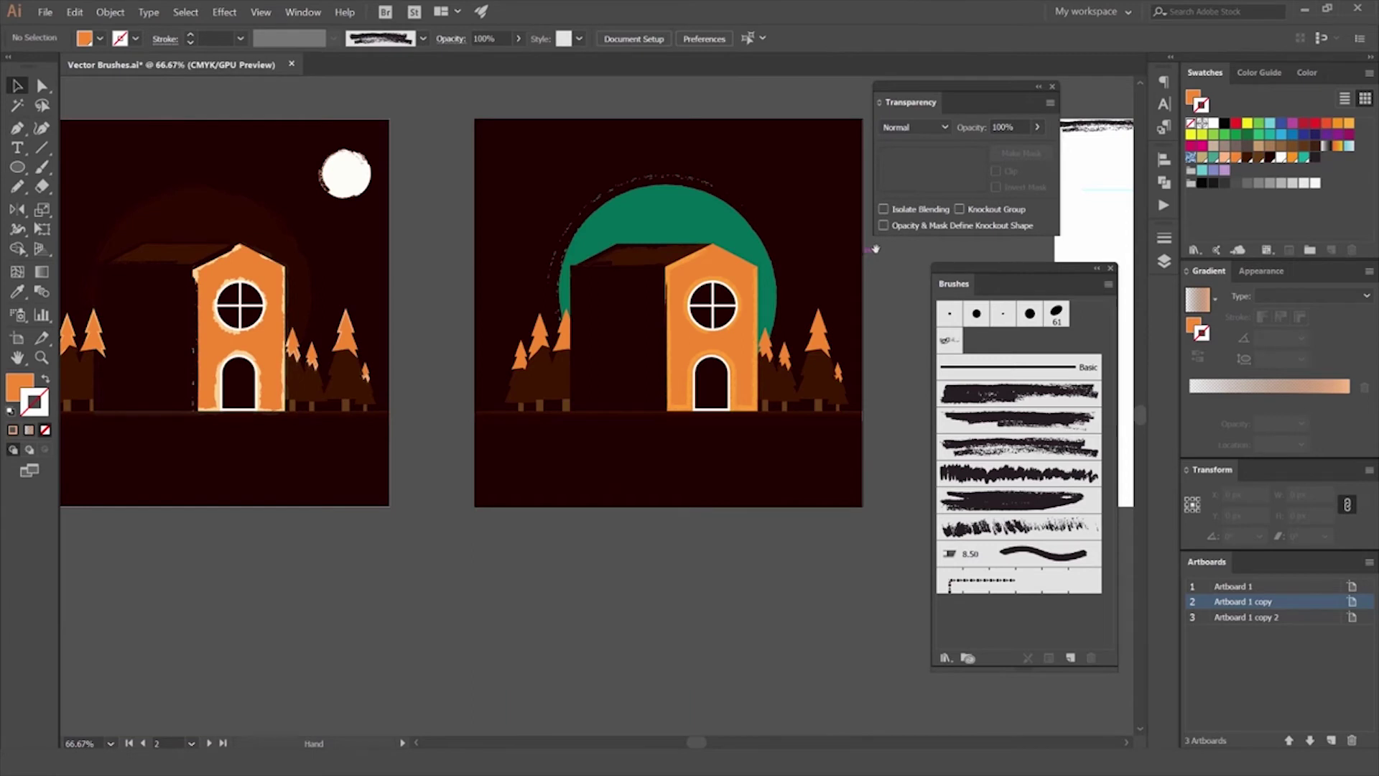
key(ctrl+minus)
key(ctrl+plus)
key(ctrl+plus)
key(ctrl+plus)
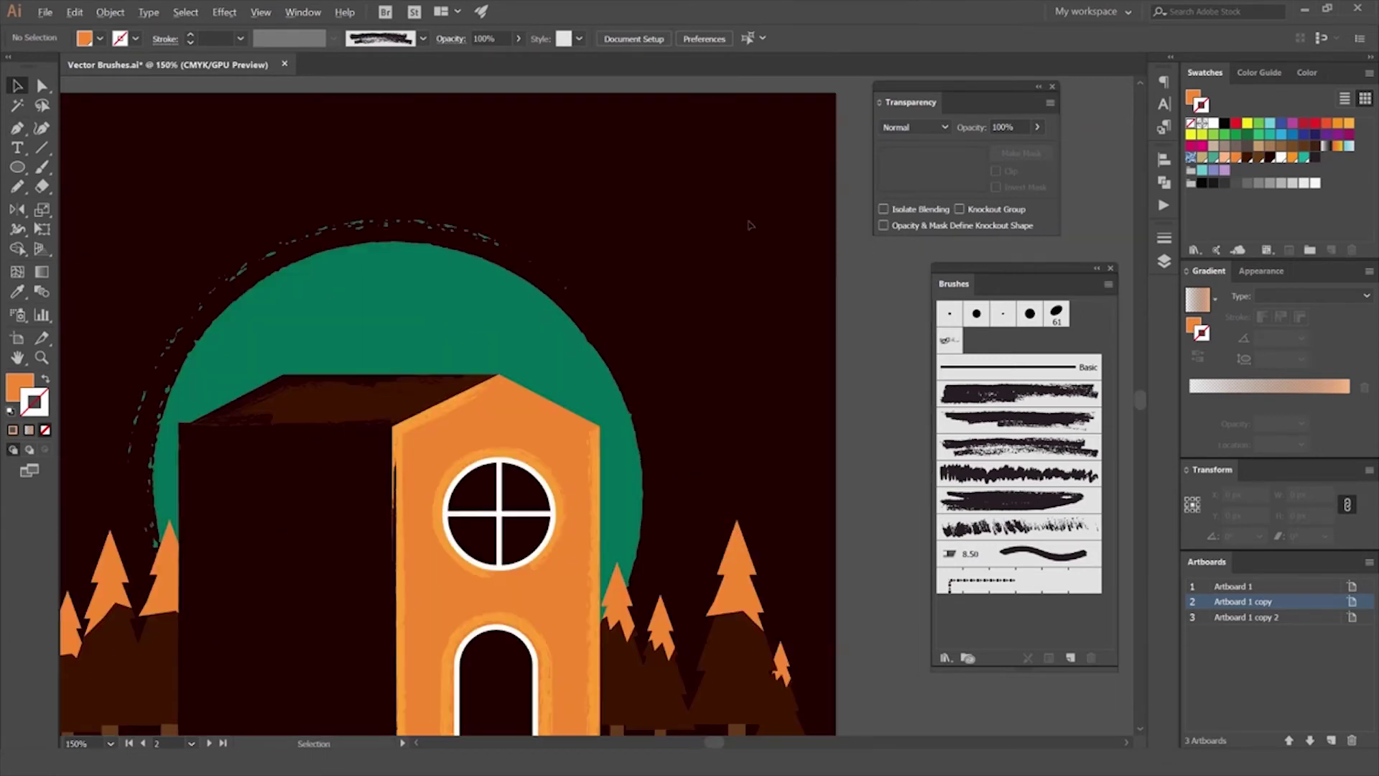
key(l)
drag(718, 178, 770, 176)
Step: Fill the sky circle with peach at 30% opacity
key(i)
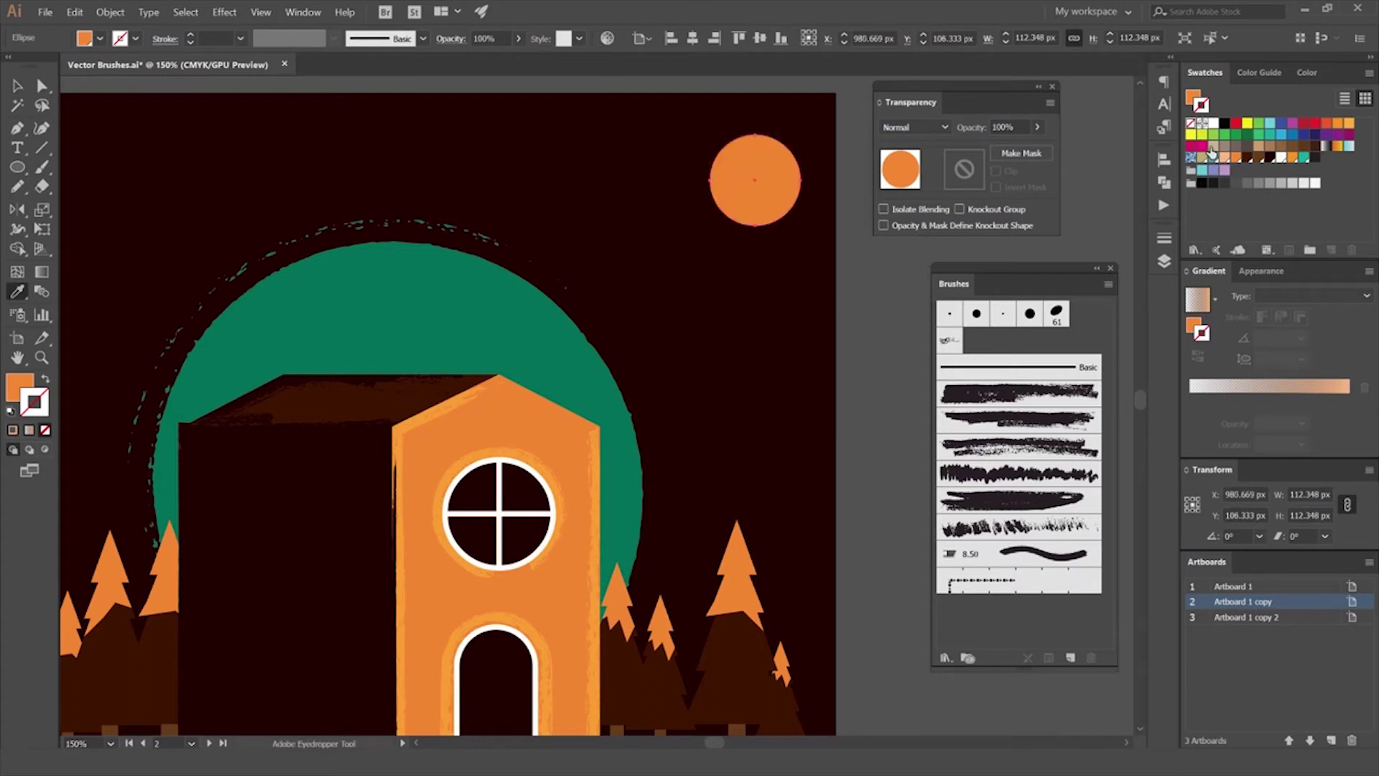
click(1215, 128)
key(v)
text(30)
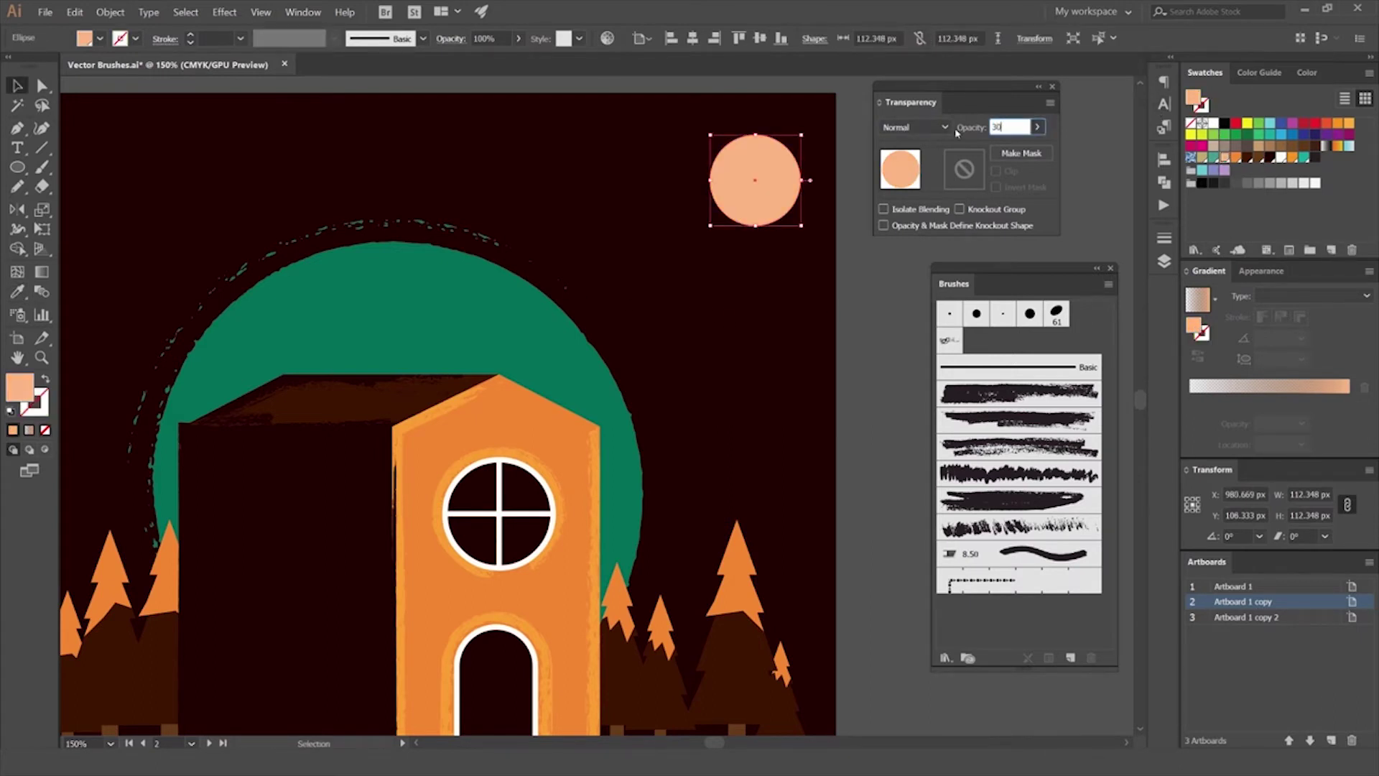
key(Return)
scroll(907, 127, down, 2)
scroll(907, 127, down, 2)
scroll(907, 127, down, 2)
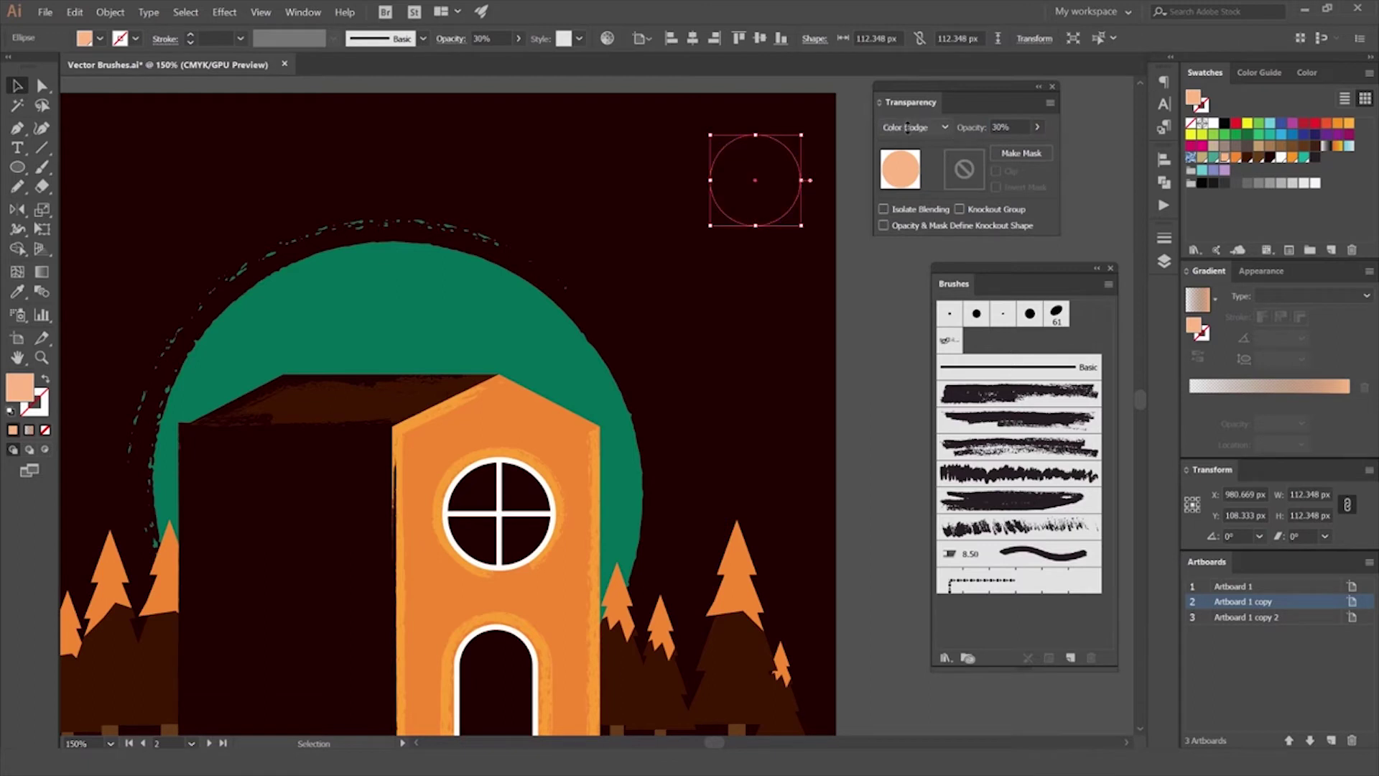
scroll(907, 127, up, 1)
scroll(907, 128, up, 1)
Step: Set the circle to Screen blending and give it the first rough brush edge
click(755, 235)
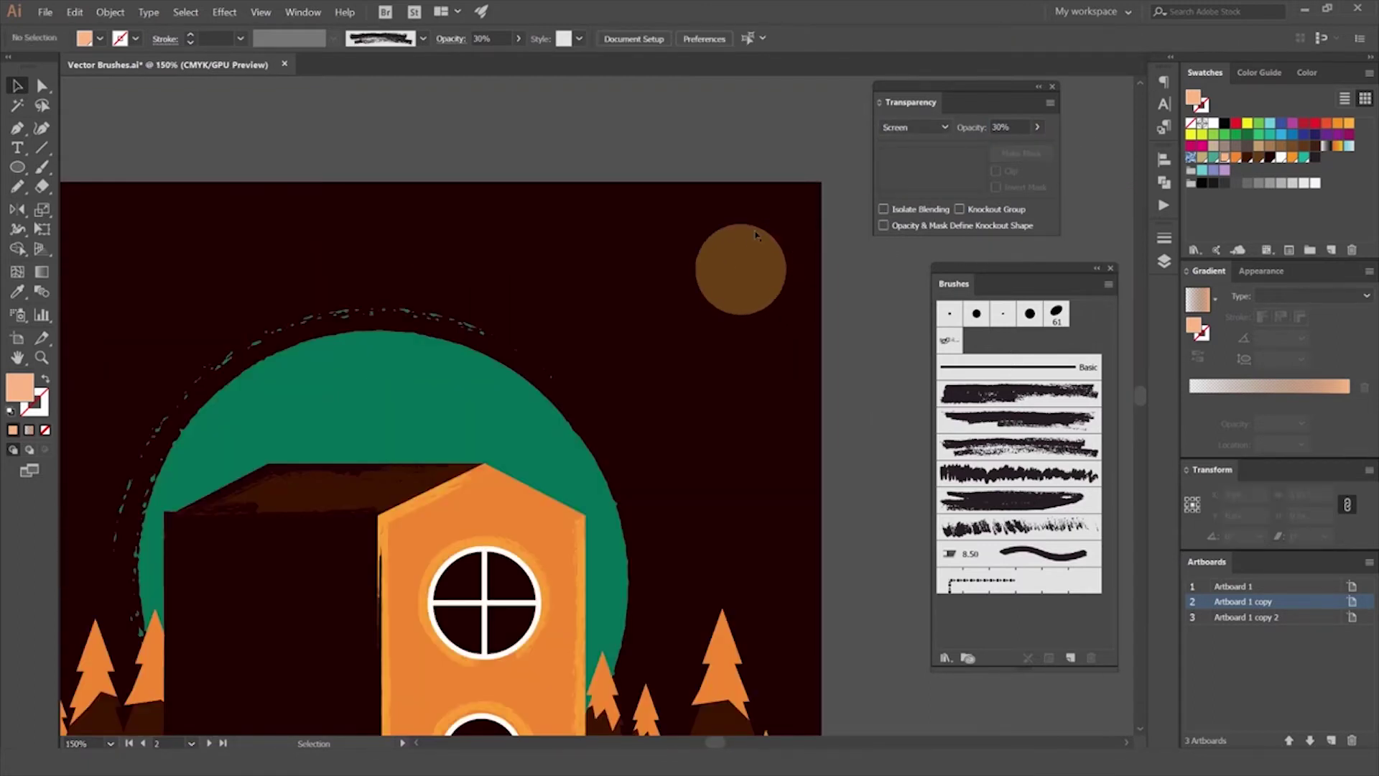
click(755, 235)
click(1019, 392)
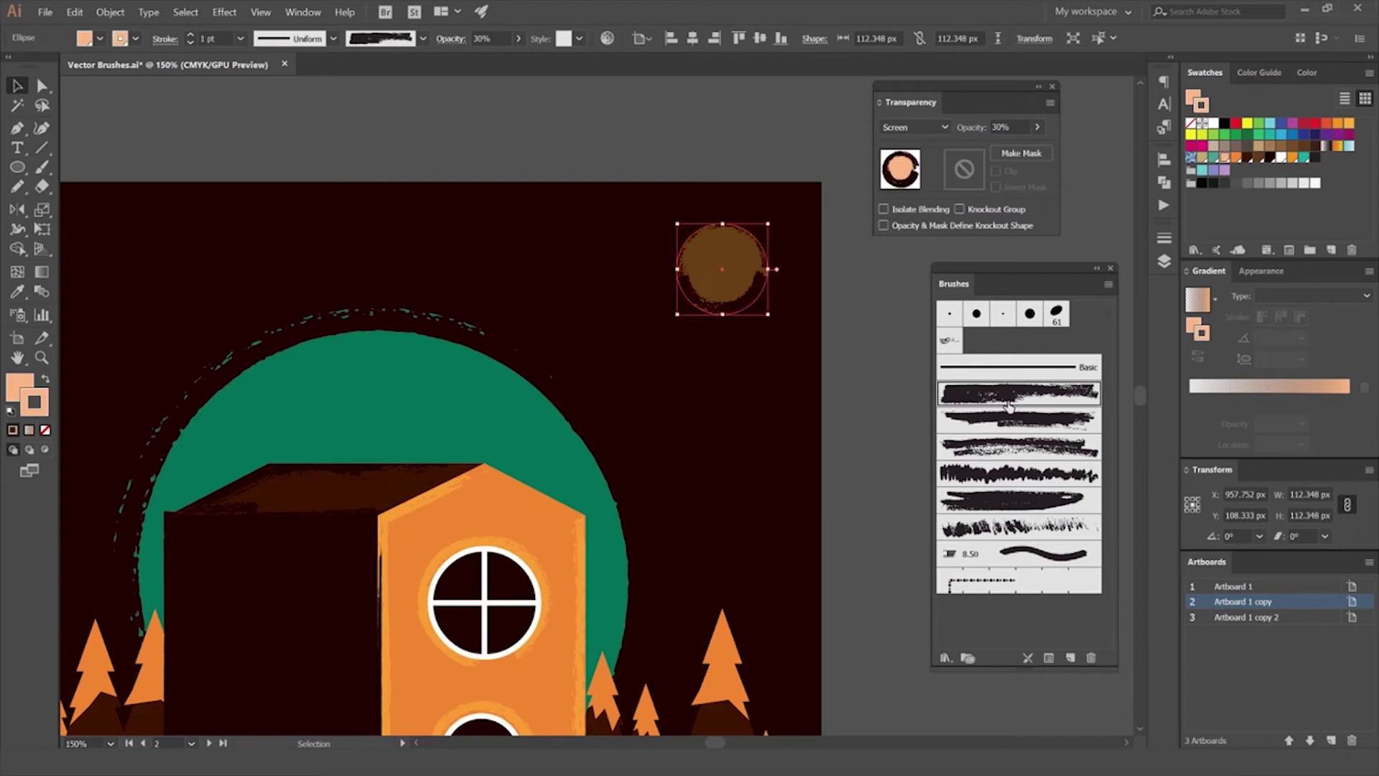
click(870, 296)
scroll(870, 295, down, 5)
scroll(826, 293, up, 3)
scroll(777, 292, up, 2)
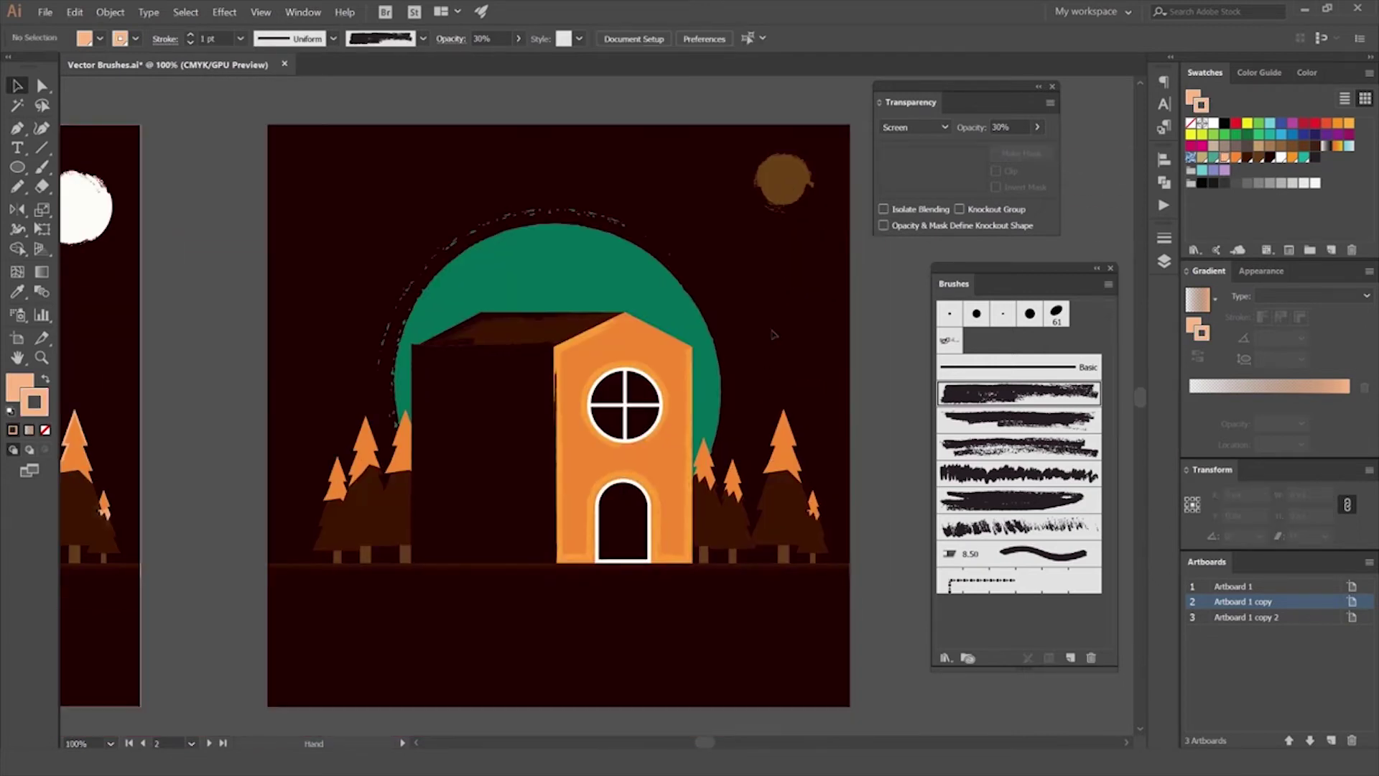
scroll(847, 440, up, 1)
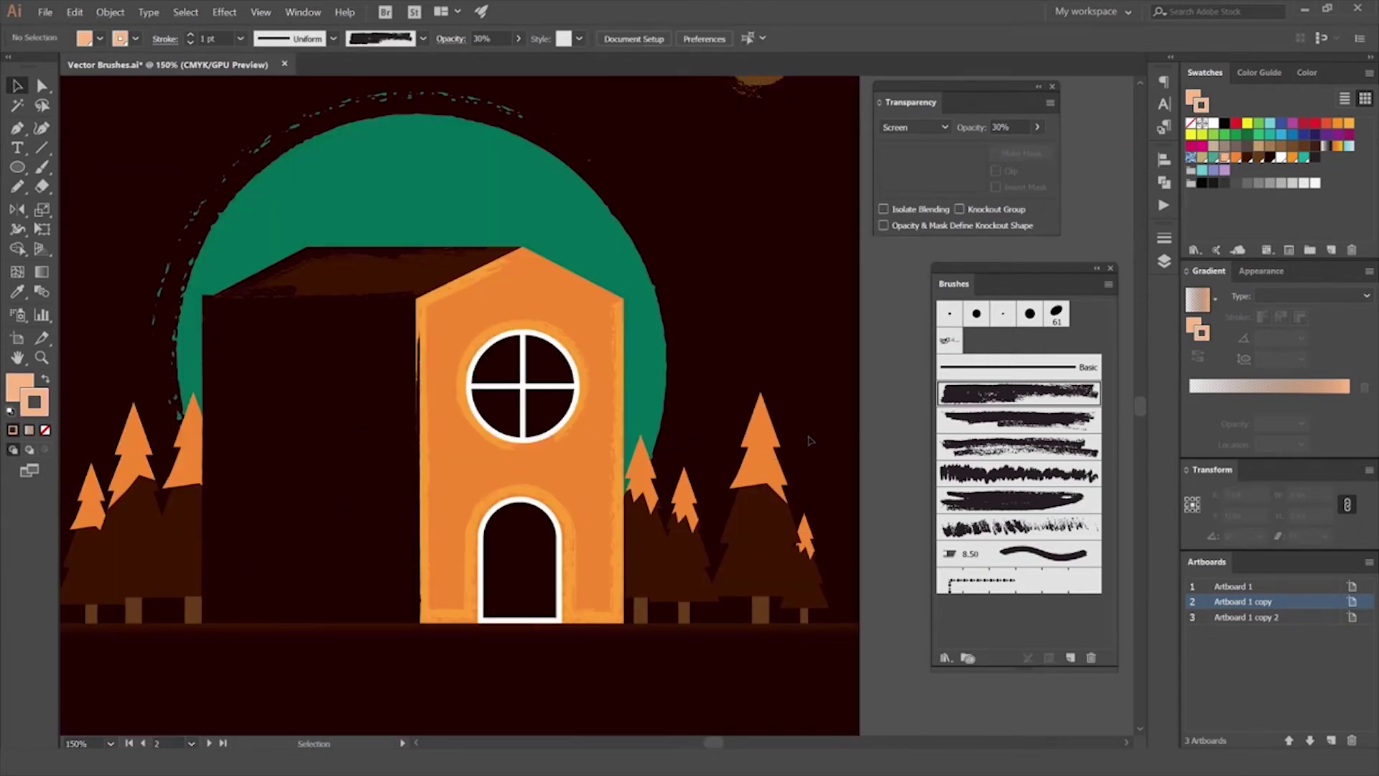
scroll(847, 431, up, 1)
click(774, 413)
Step: Nudge the right-hand tree group left and give the selected tree paths a rough brush stroke
drag(774, 402, 765, 392)
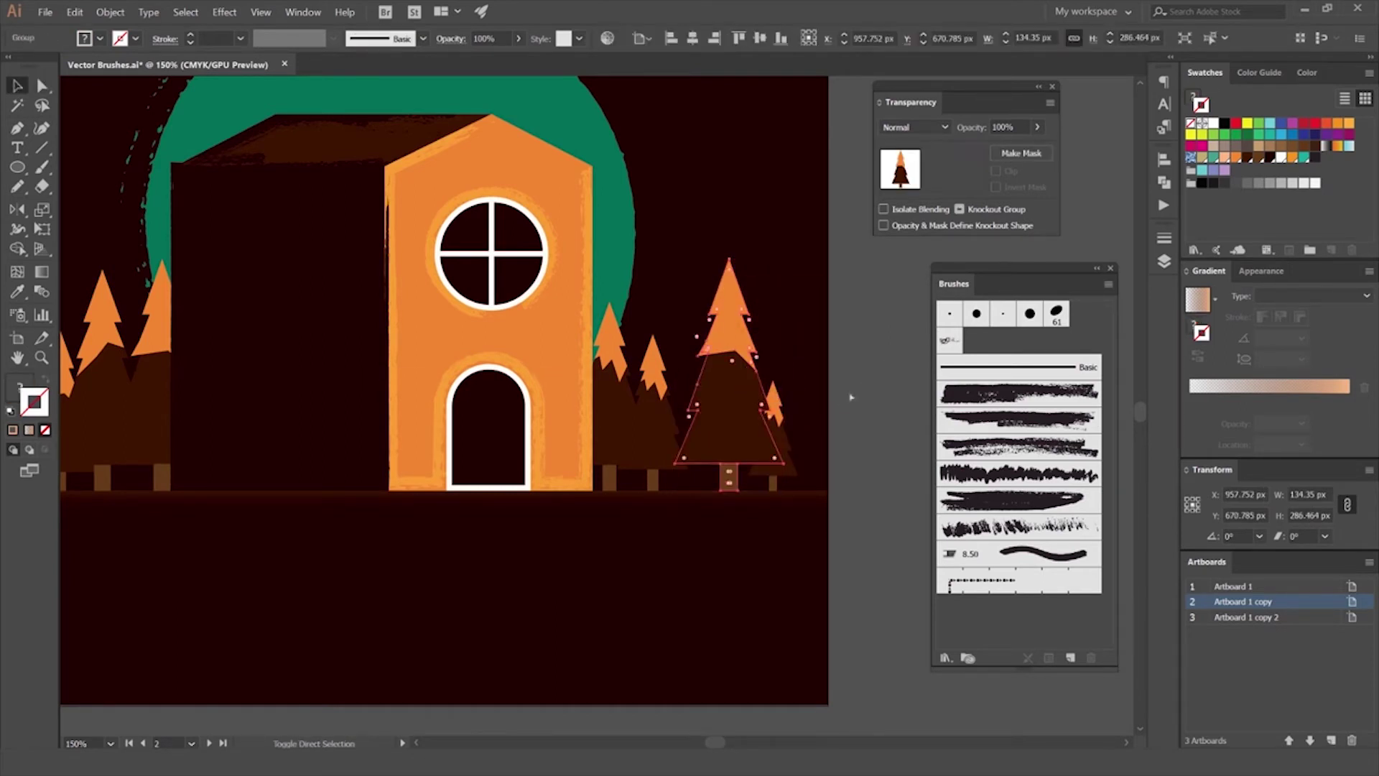
ctrl+click(772, 413)
ctrl+shift+click(628, 408)
click(831, 379)
key(a)
click(721, 390)
alt+scroll(720, 389, up, 2)
shift+click(598, 463)
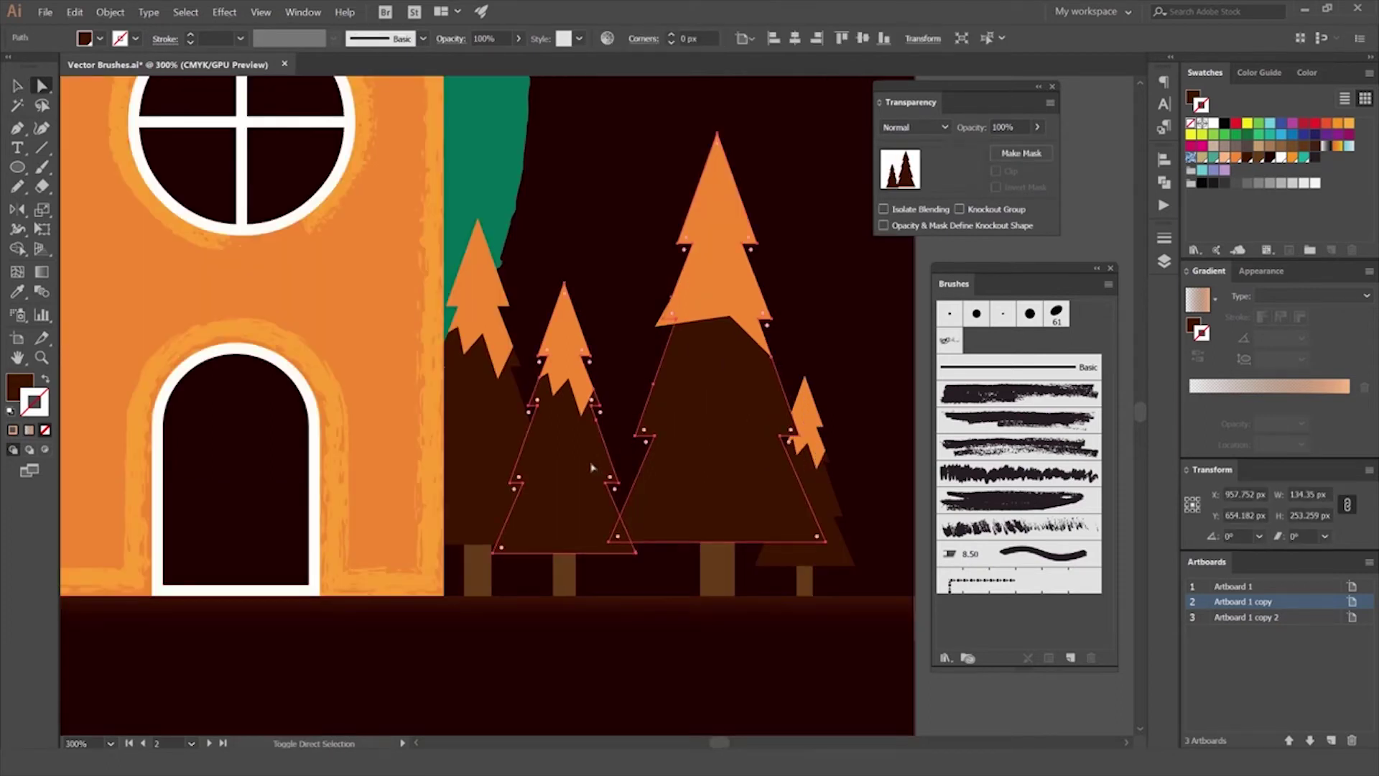
shift+click(521, 461)
shift+click(796, 506)
click(1018, 473)
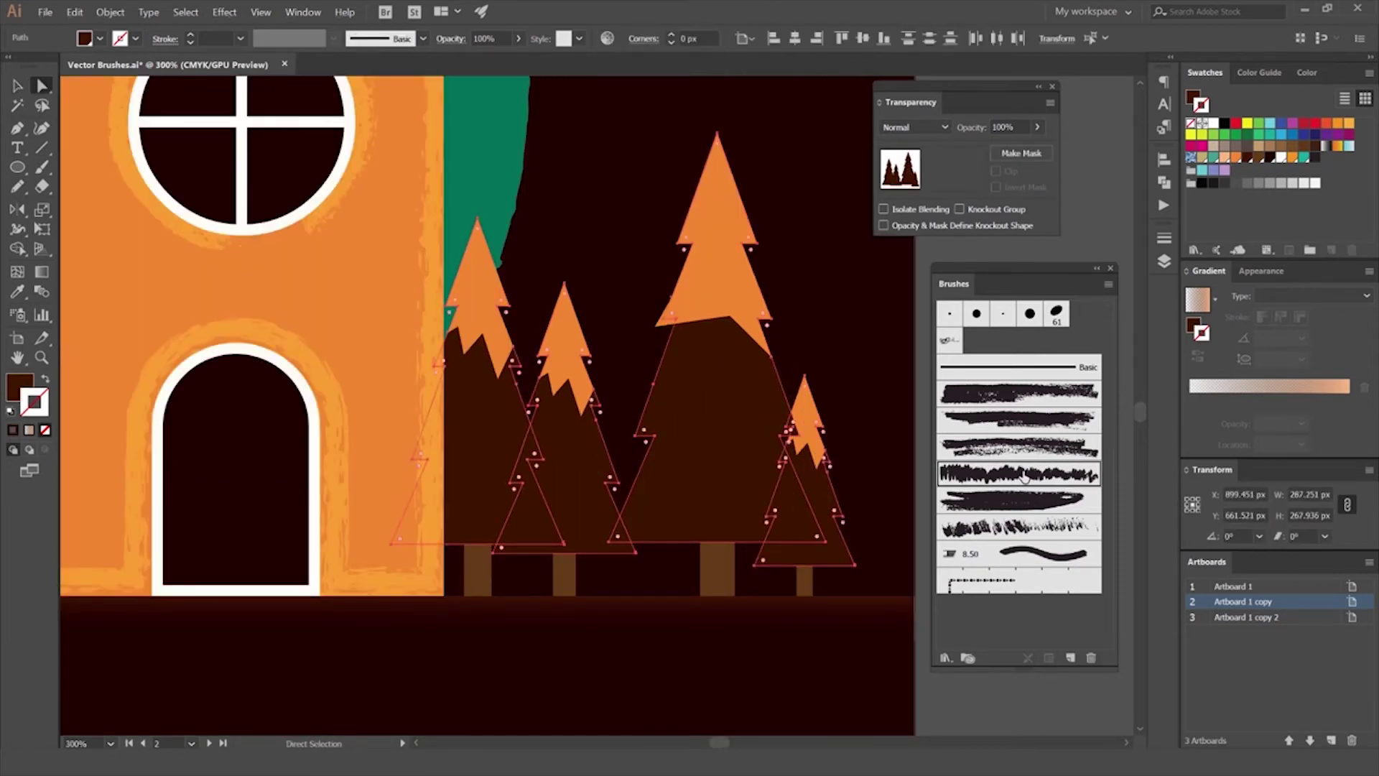
Step: Thin the tree brush stroke to 0.25 pt, then deselect the trees
click(240, 39)
click(216, 56)
key(ctrl+shift+a)
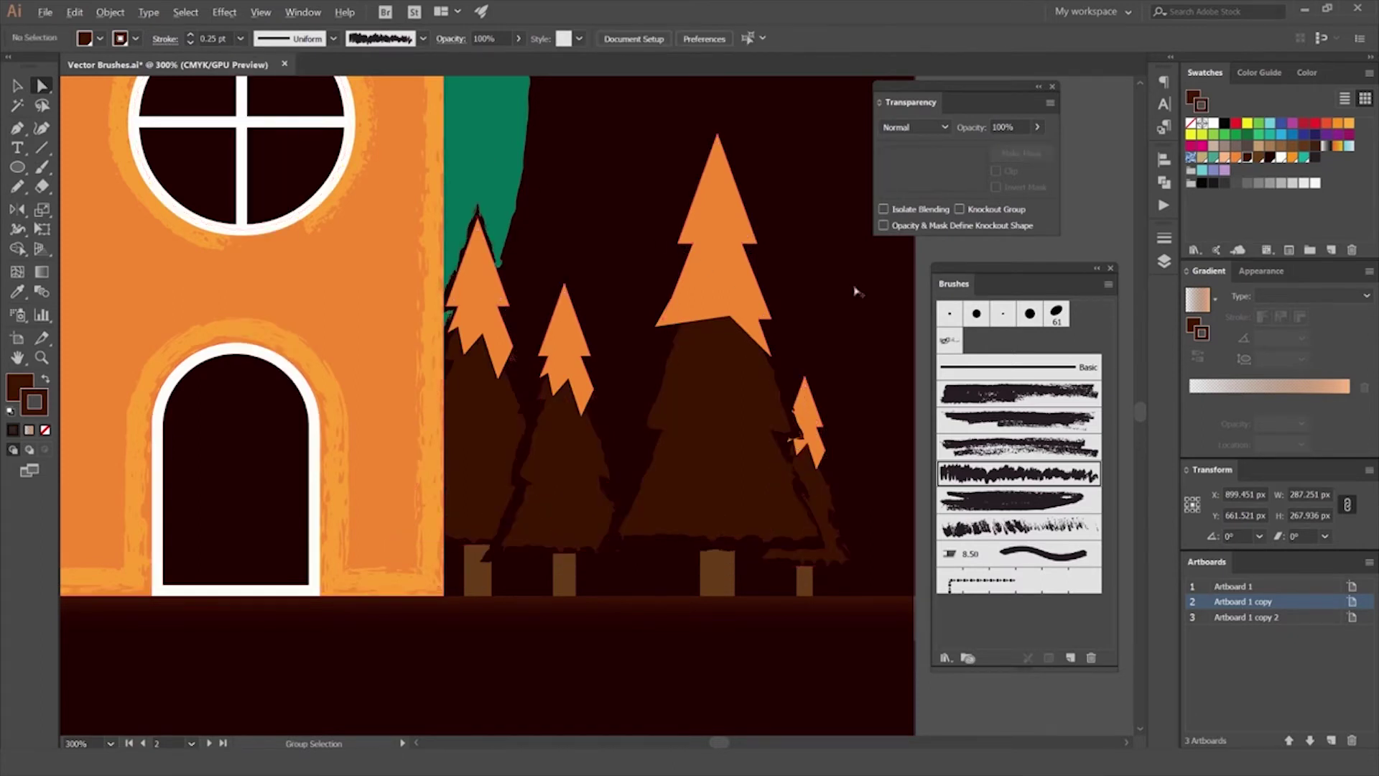
scroll(857, 290, down, 2)
scroll(854, 289, up, 2)
scroll(806, 299, up, 1)
Step: Reduce the stroke on all the brown tree bodies to 0.1 pt and deselect them
click(523, 400)
shift+click(611, 456)
click(506, 301)
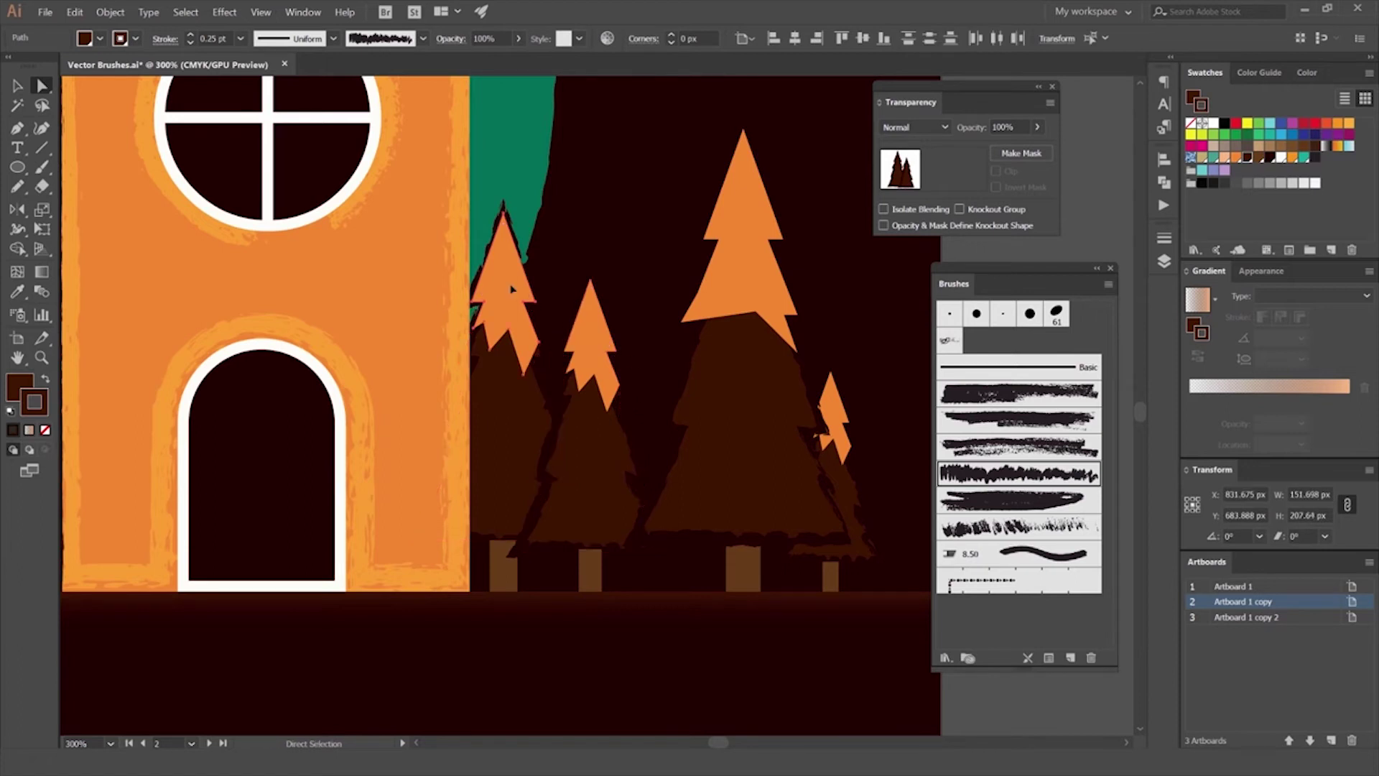
click(649, 271)
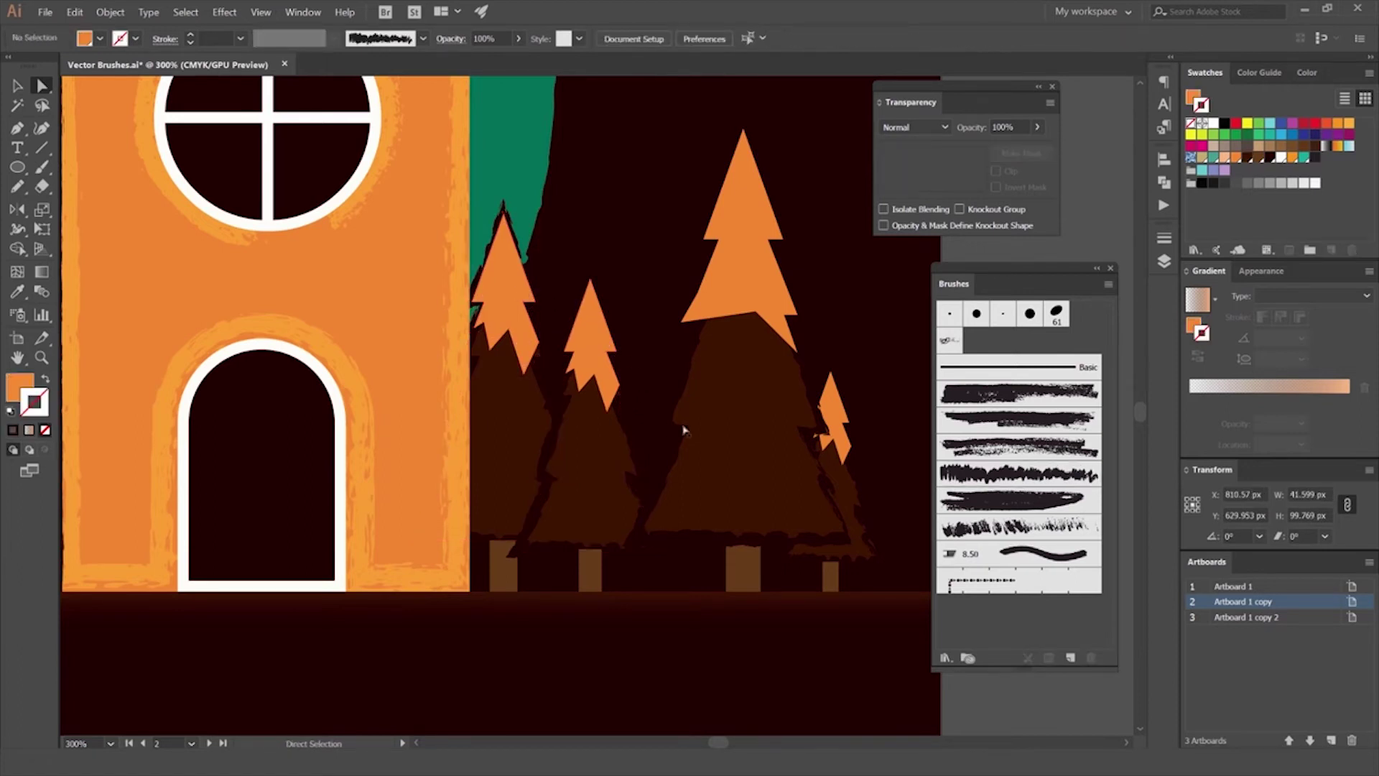
click(681, 430)
shift+click(821, 477)
shift+click(529, 433)
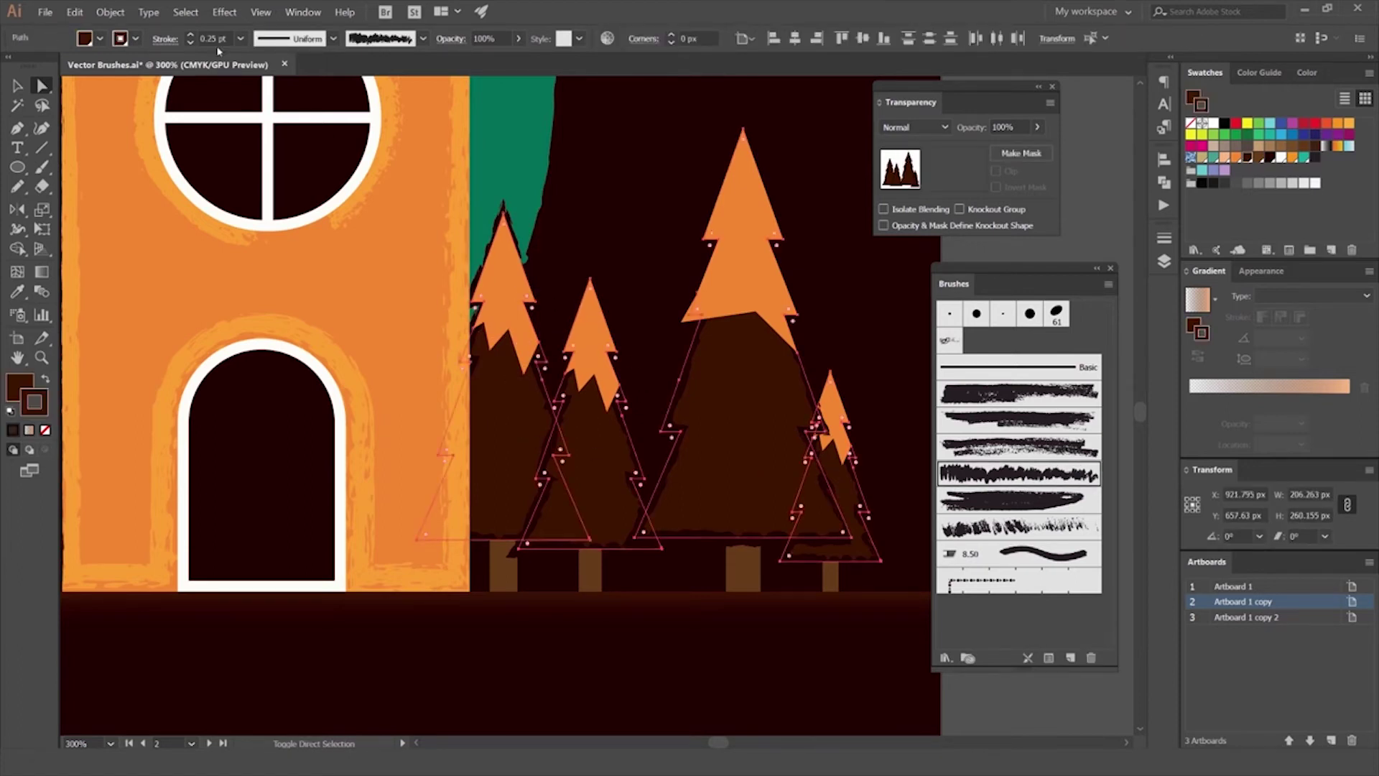
text(0.1)
key(Return)
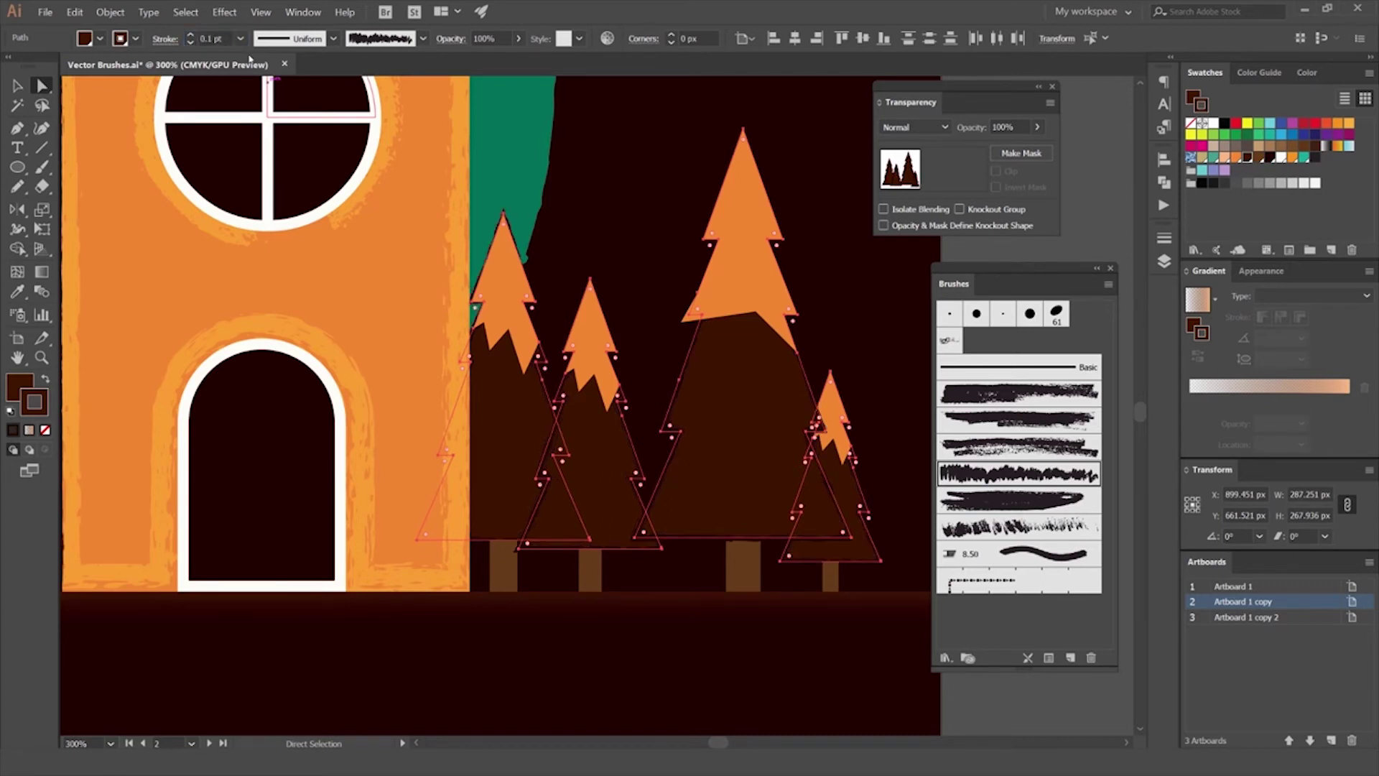
click(632, 185)
scroll(652, 231, down, 1)
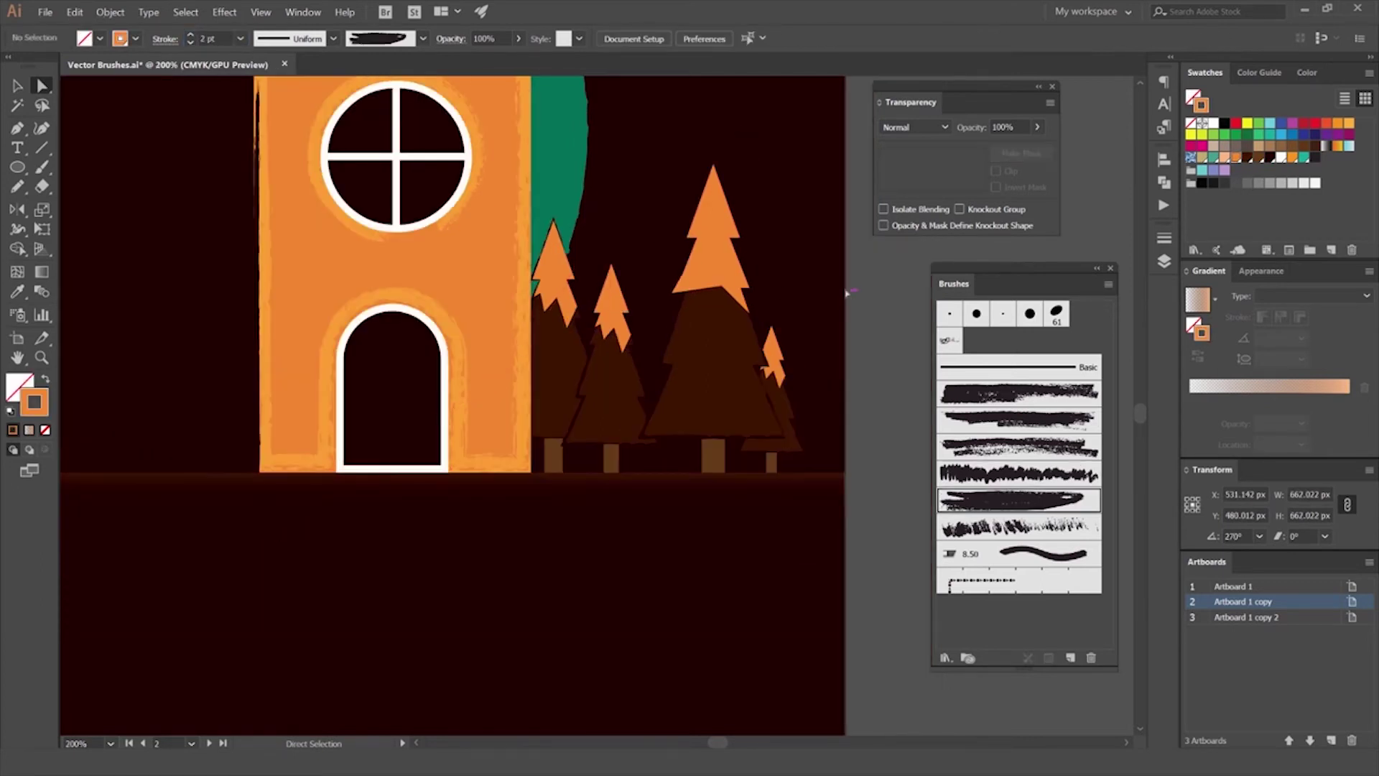
Step: Apply a grunge brush to the tall tree's orange top, trying several brushes
scroll(851, 301, down, 1)
scroll(850, 301, down, 2)
scroll(851, 301, down, 1)
scroll(606, 336, up, 4)
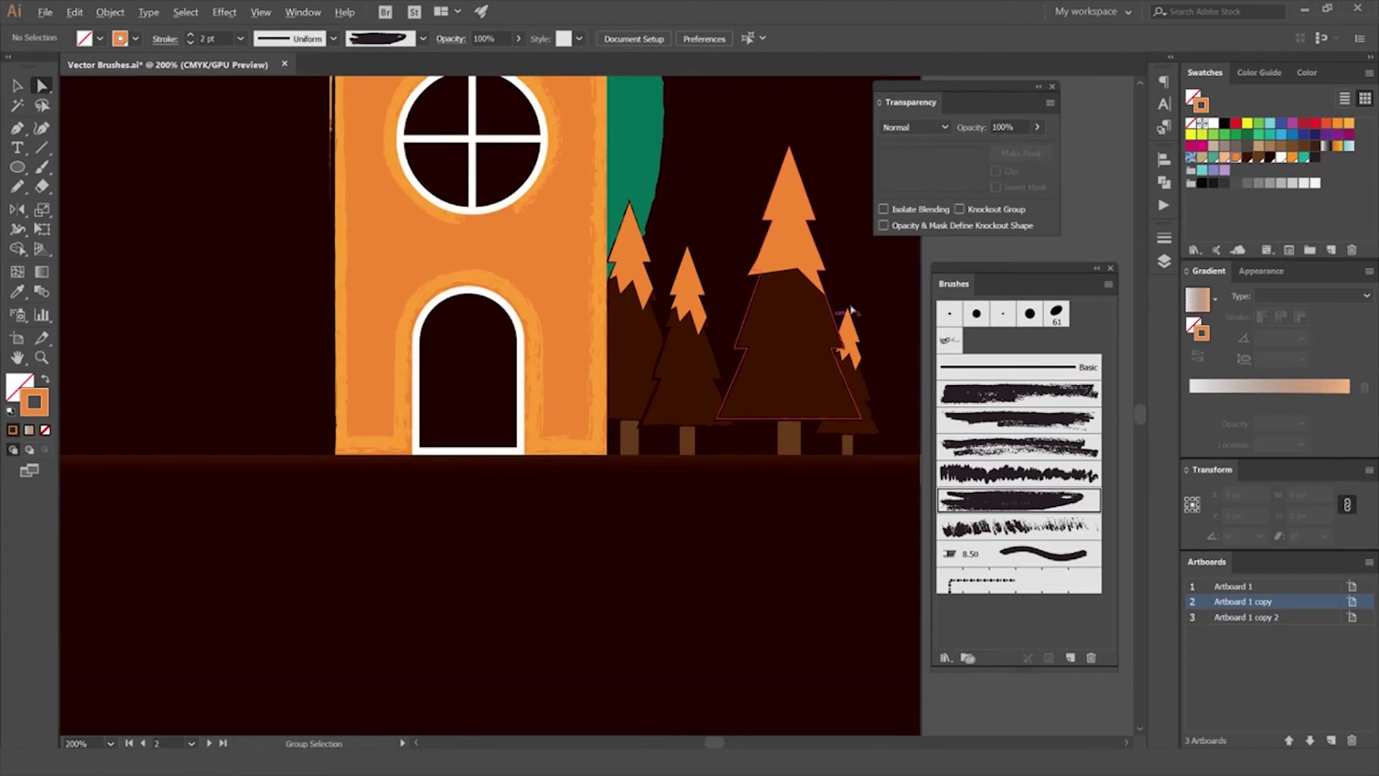
scroll(605, 336, up, 2)
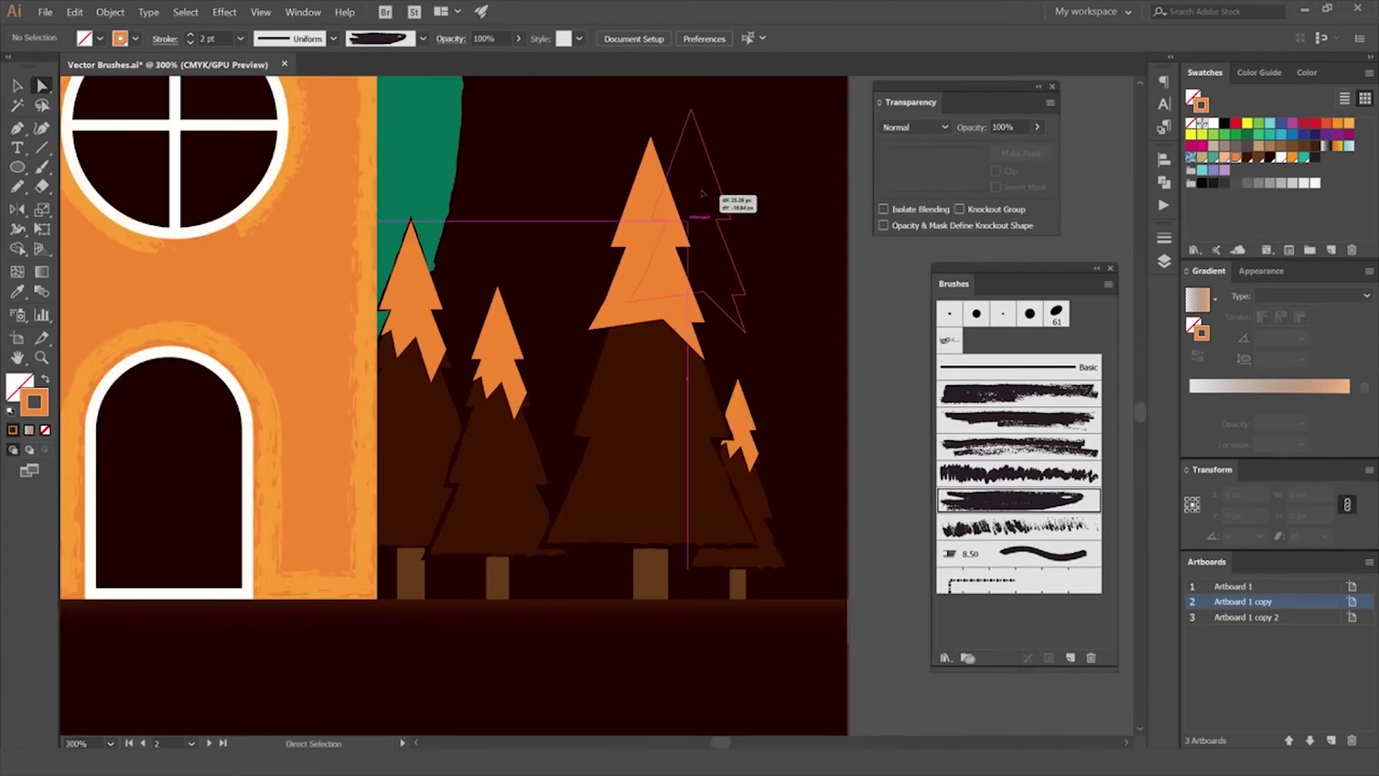
drag(624, 108, 709, 206)
scroll(718, 222, up, 1)
scroll(732, 240, up, 1)
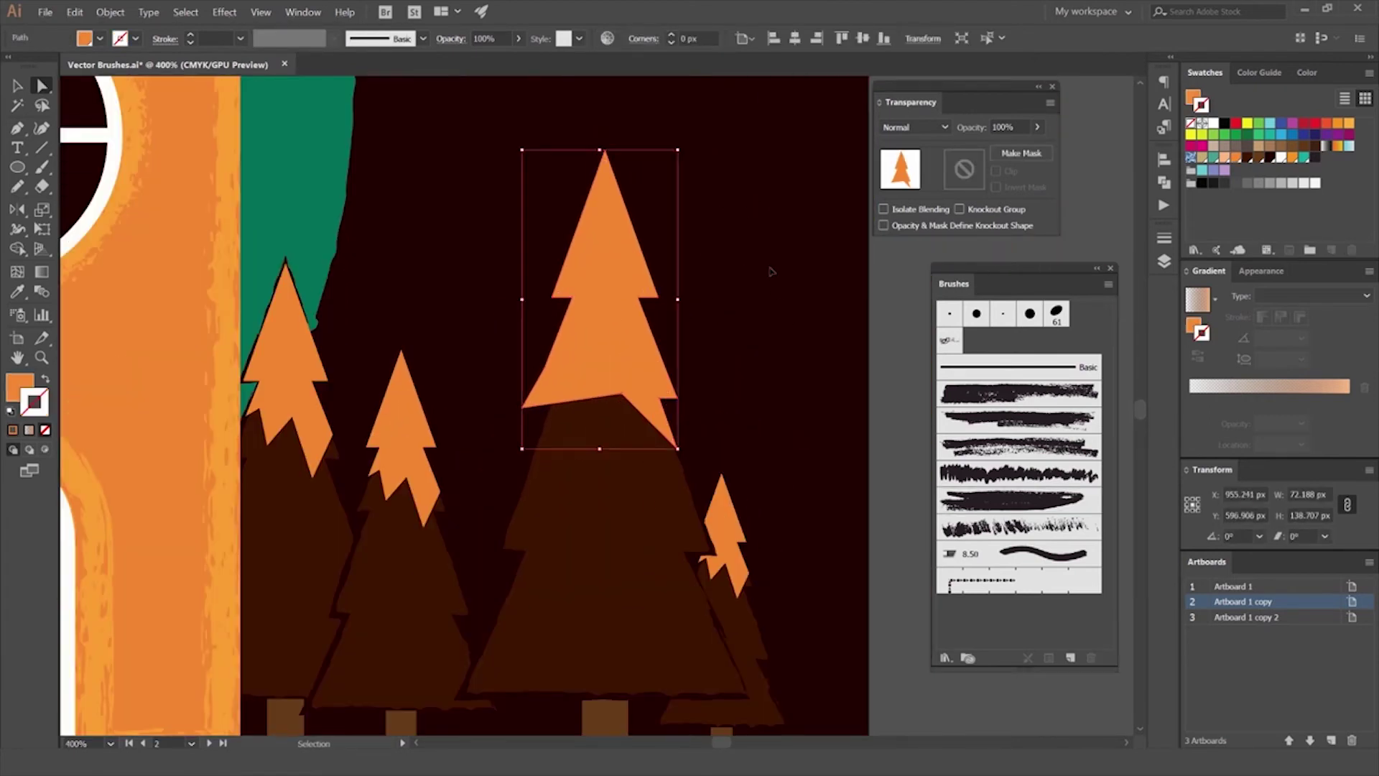
click(1015, 420)
click(1012, 448)
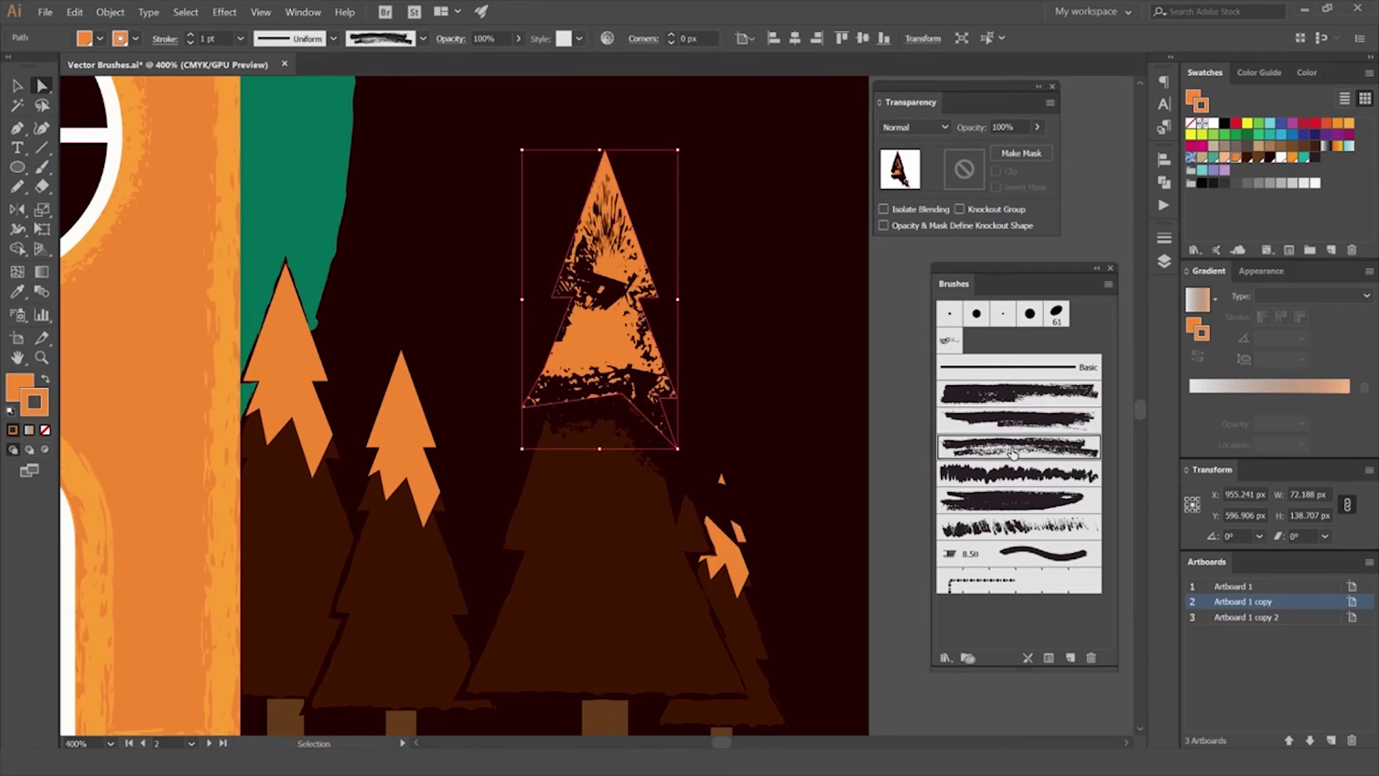
click(1003, 474)
click(1020, 494)
click(1006, 526)
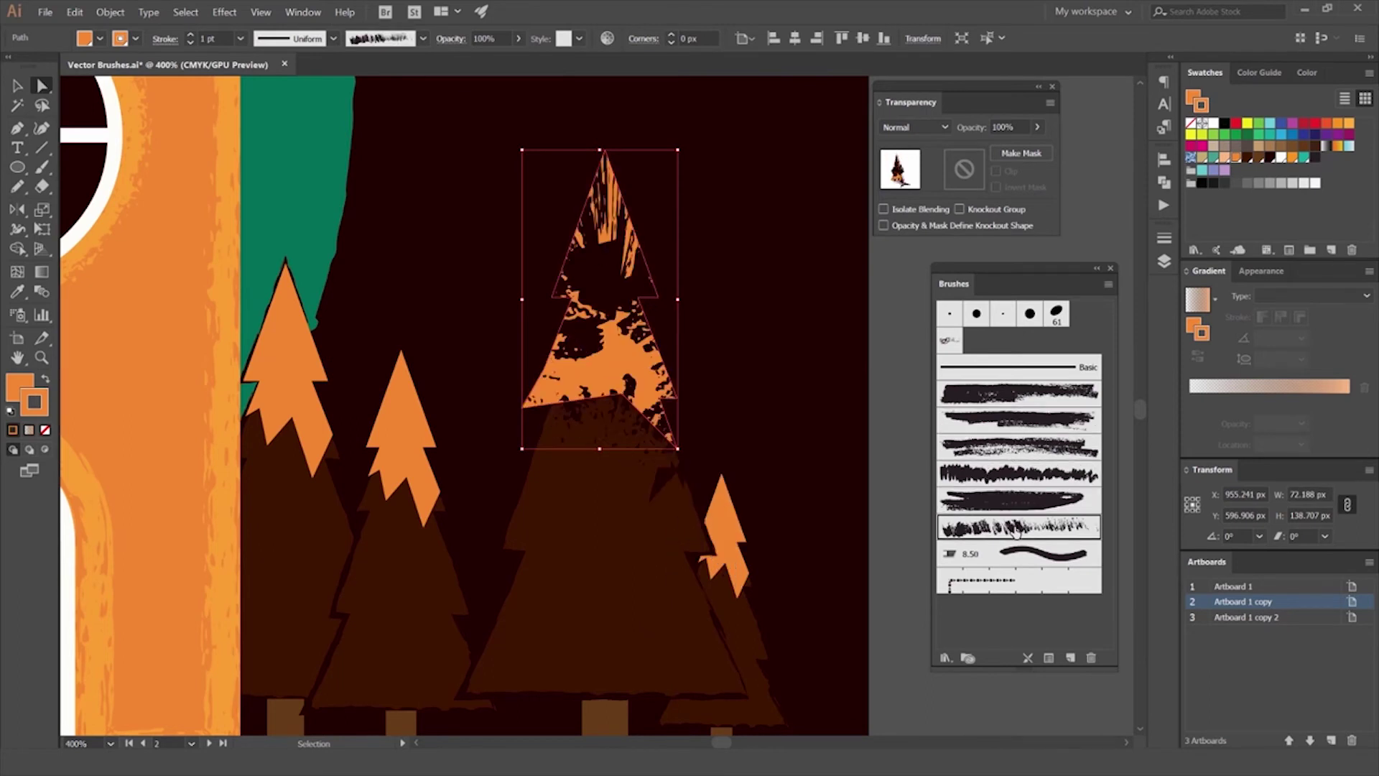
Step: Give the tree top a white 0.25 pt stroke blended in Soft Light mode
click(240, 38)
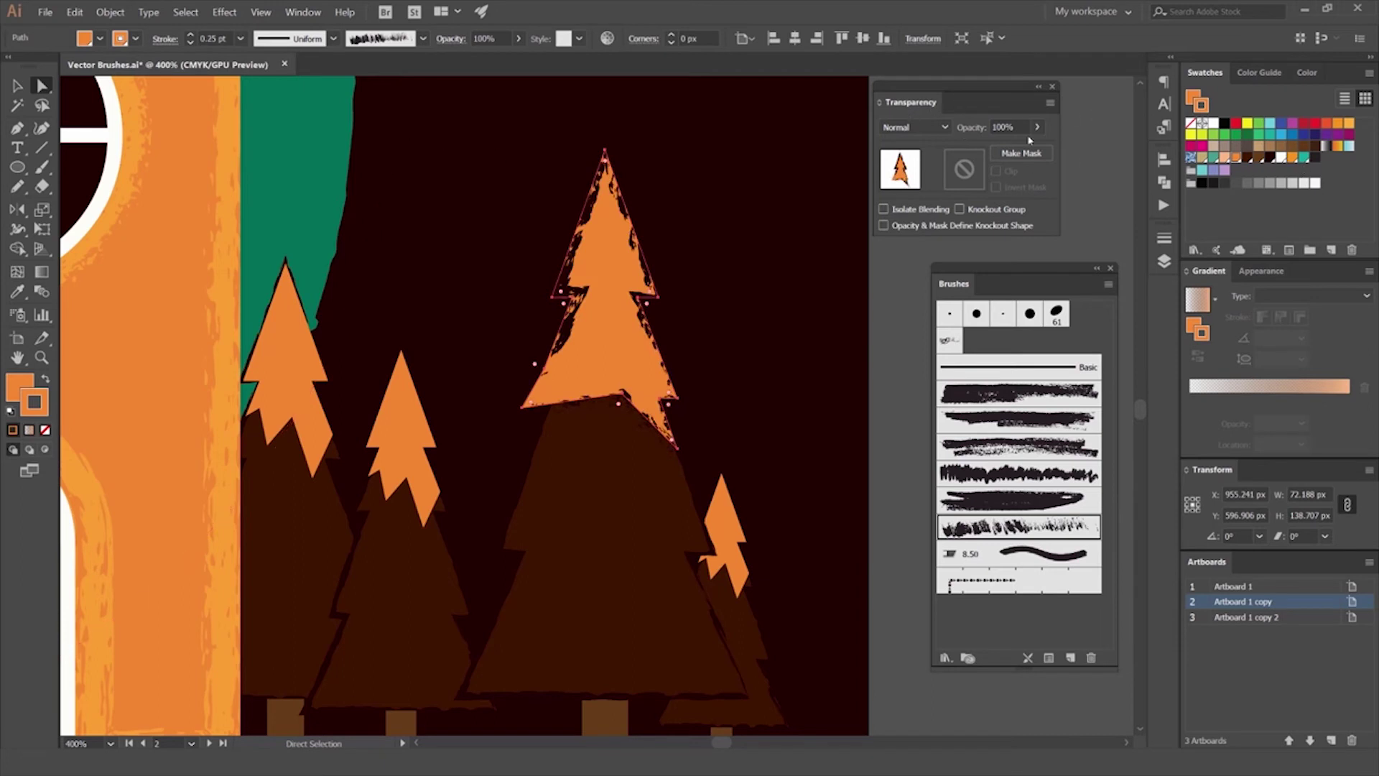
scroll(943, 128, down, 6)
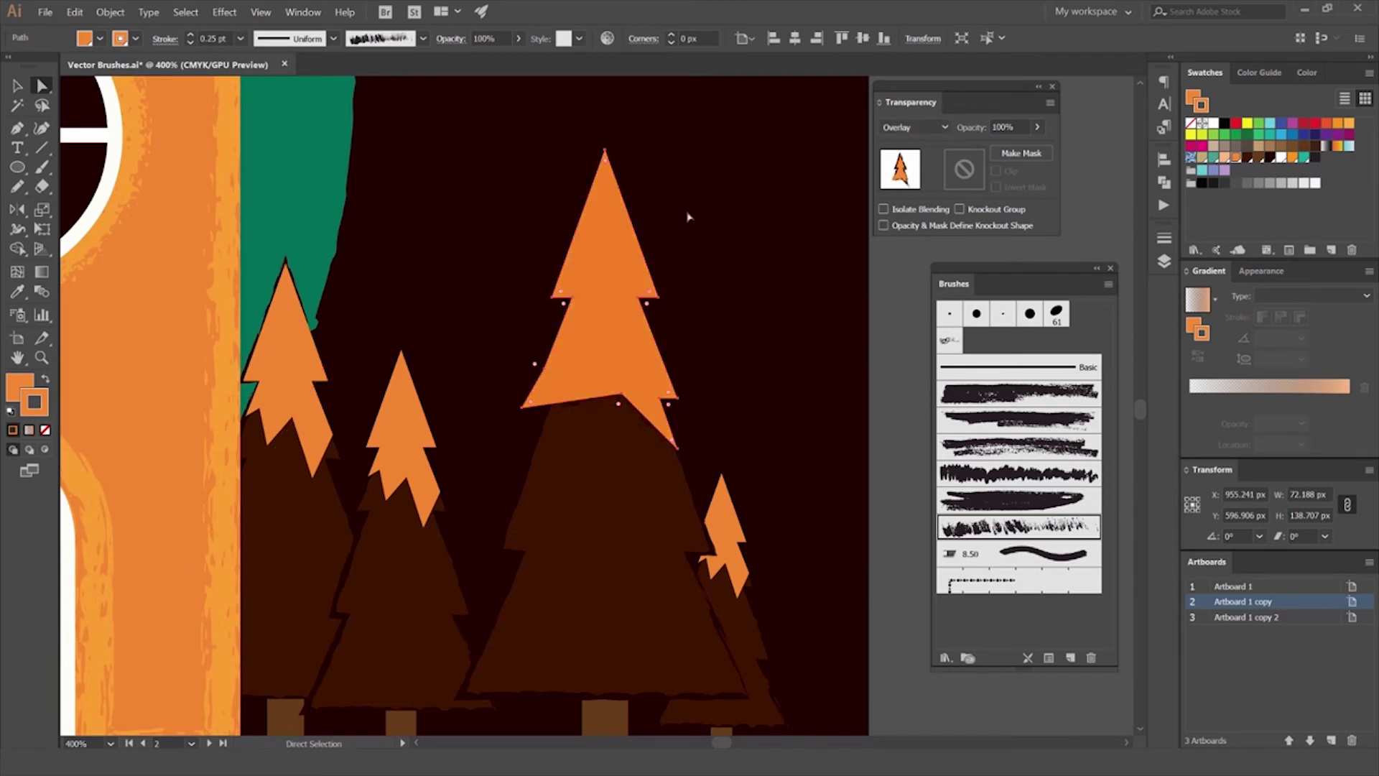
key(Up)
key(Up)
key(Up)
key(Up)
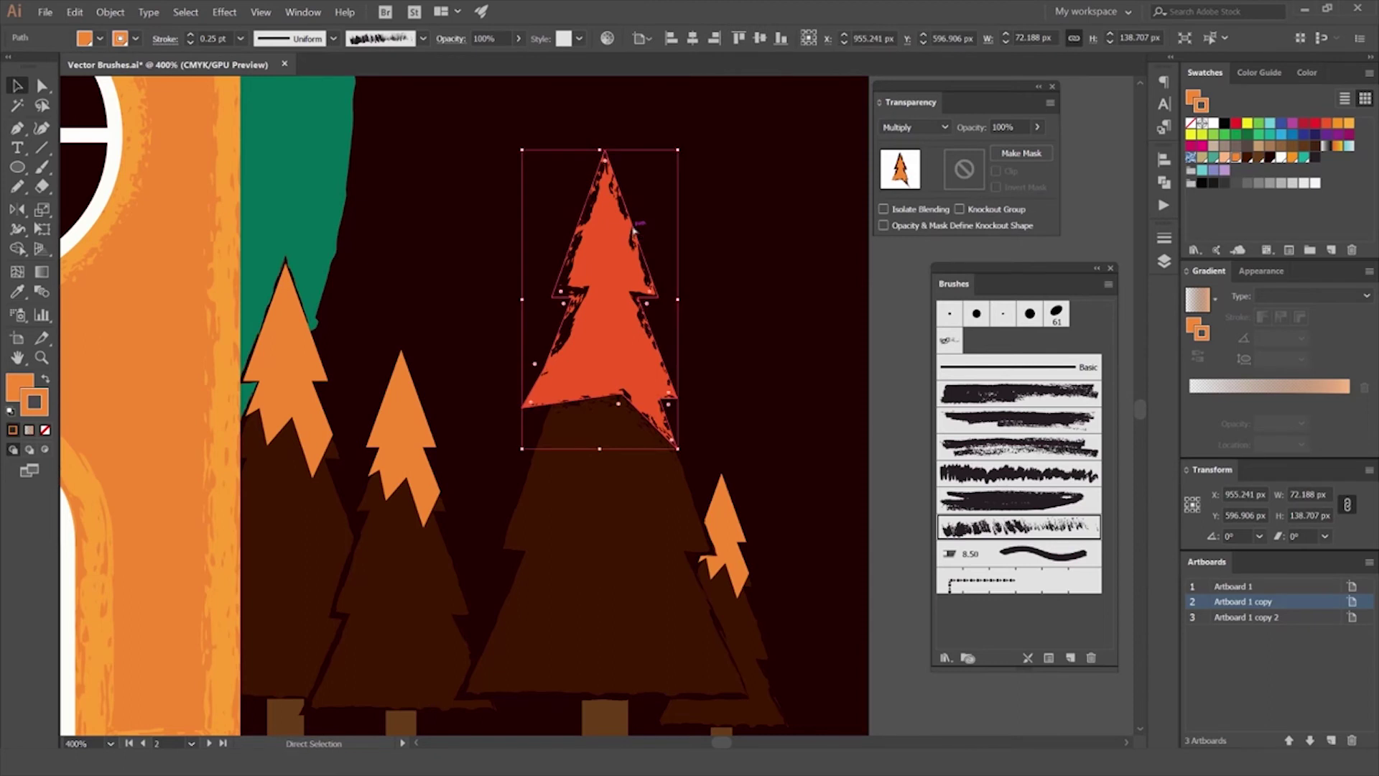
key(Up)
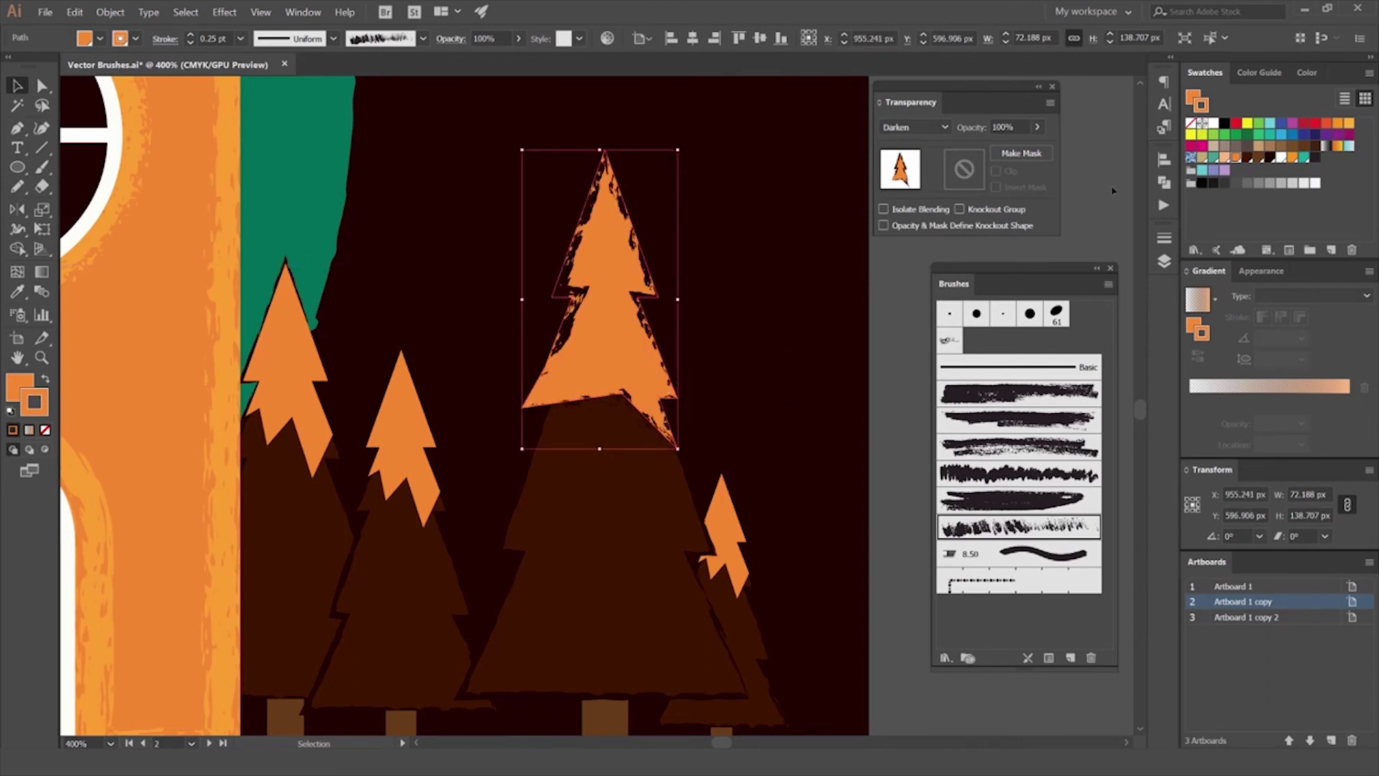
click(1281, 158)
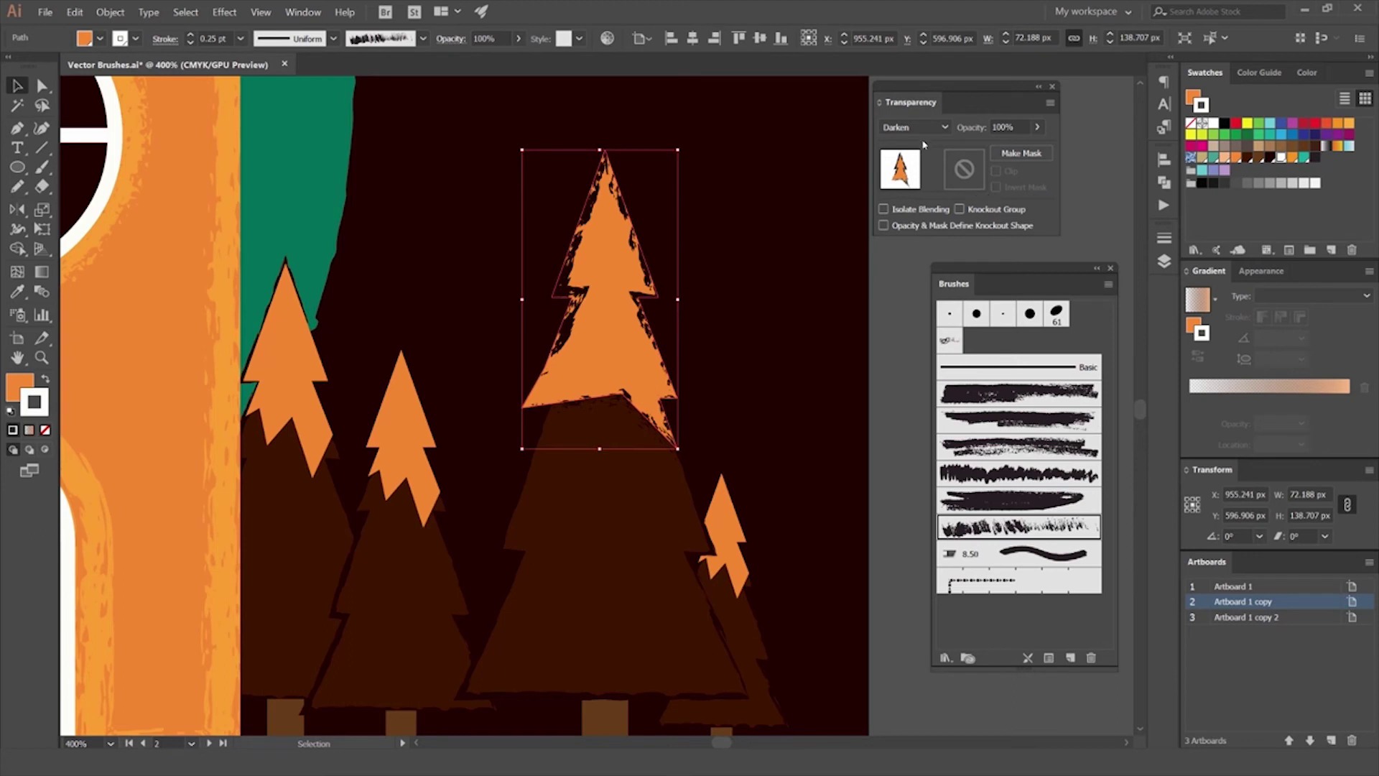
Step: Deselect the tree top and scroll around the scene to review the result
scroll(914, 127, down, 3)
scroll(914, 127, down, 1)
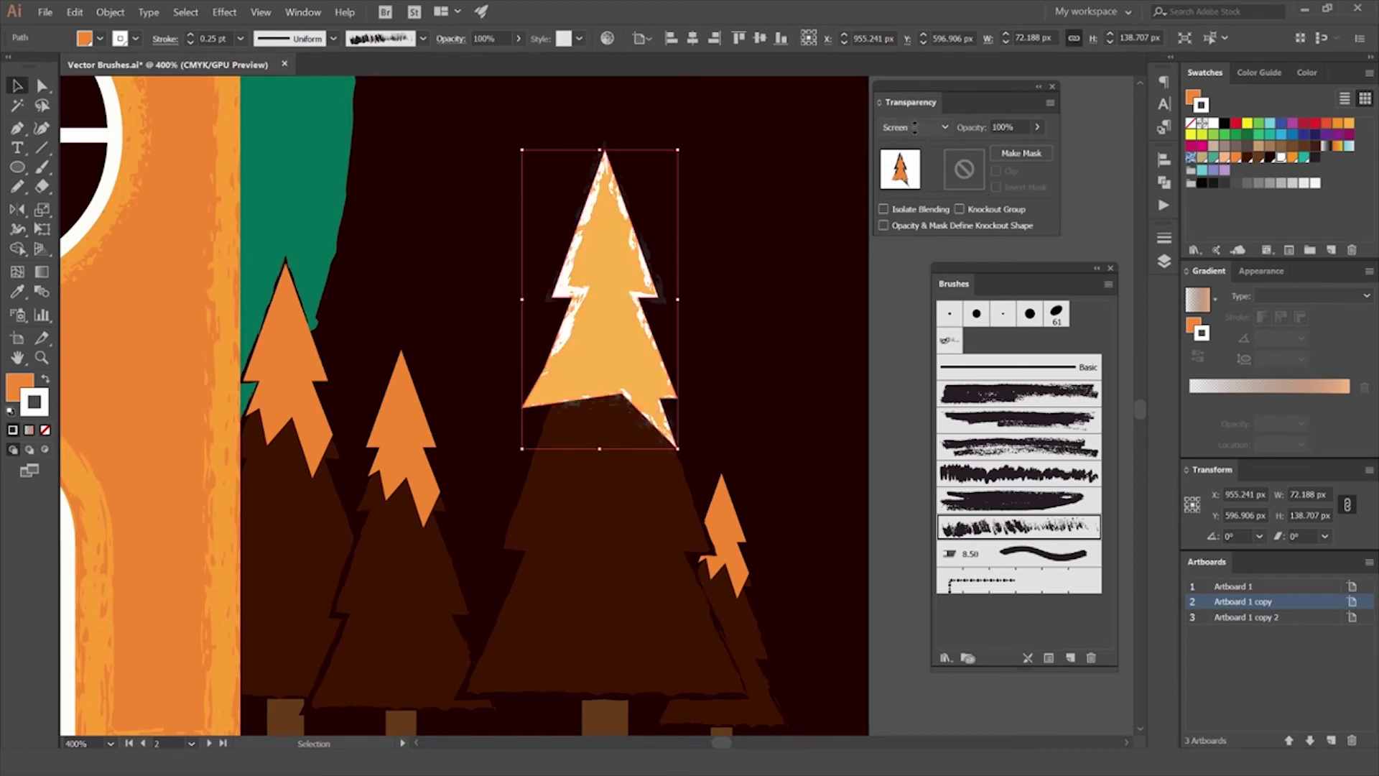
scroll(914, 130, up, 1)
scroll(747, 171, down, 2)
scroll(746, 171, down, 1)
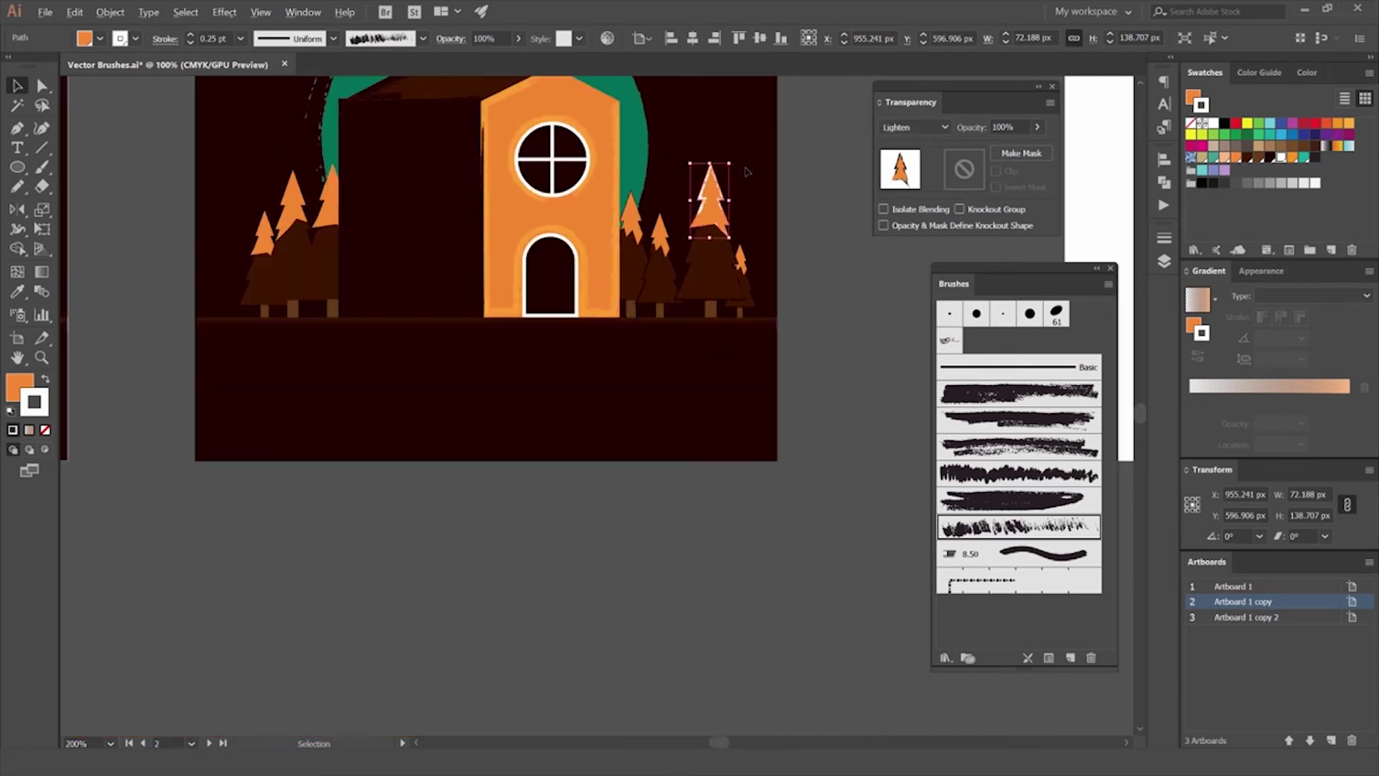
scroll(750, 172, up, 2)
scroll(905, 129, down, 2)
scroll(905, 129, down, 1)
scroll(904, 130, down, 1)
scroll(904, 129, down, 1)
scroll(902, 129, up, 1)
click(851, 169)
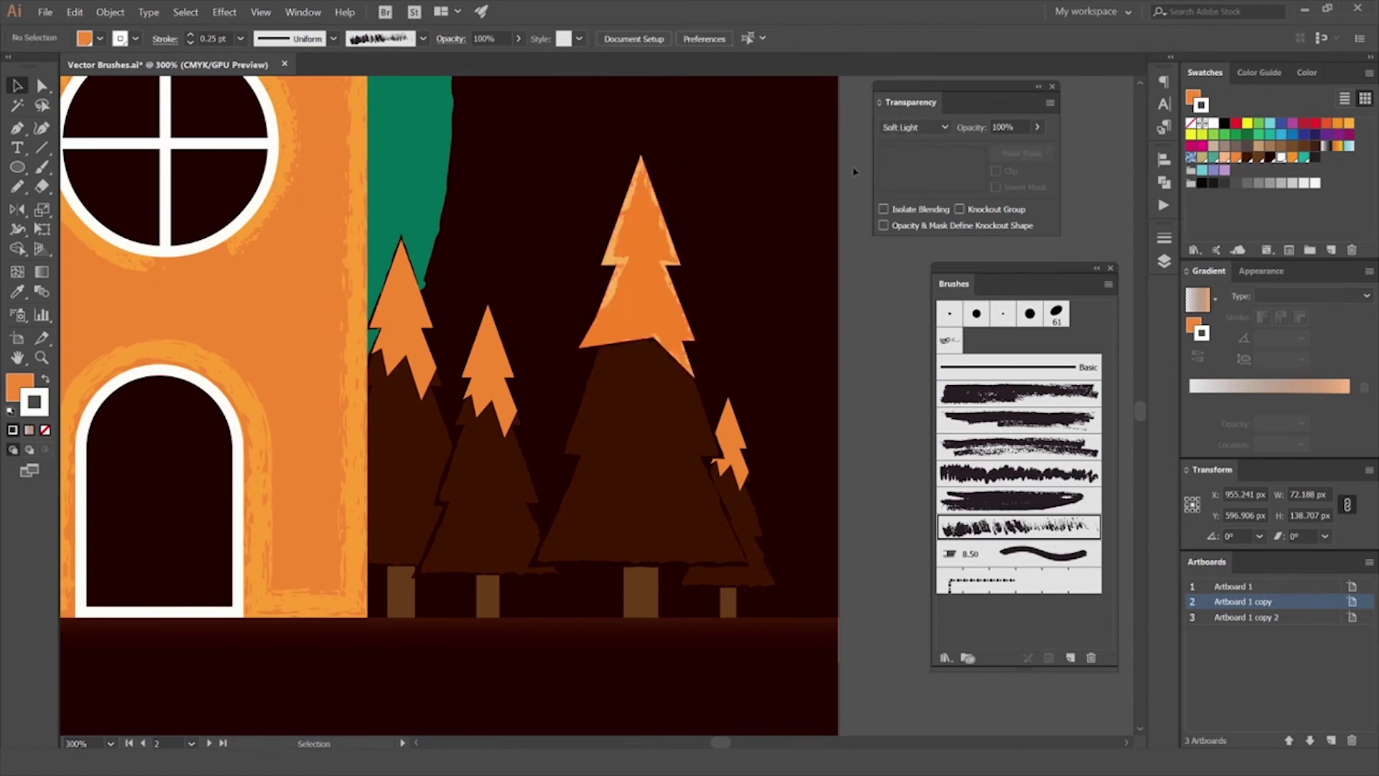
scroll(852, 169, down, 2)
scroll(852, 170, down, 1)
scroll(817, 176, down, 2)
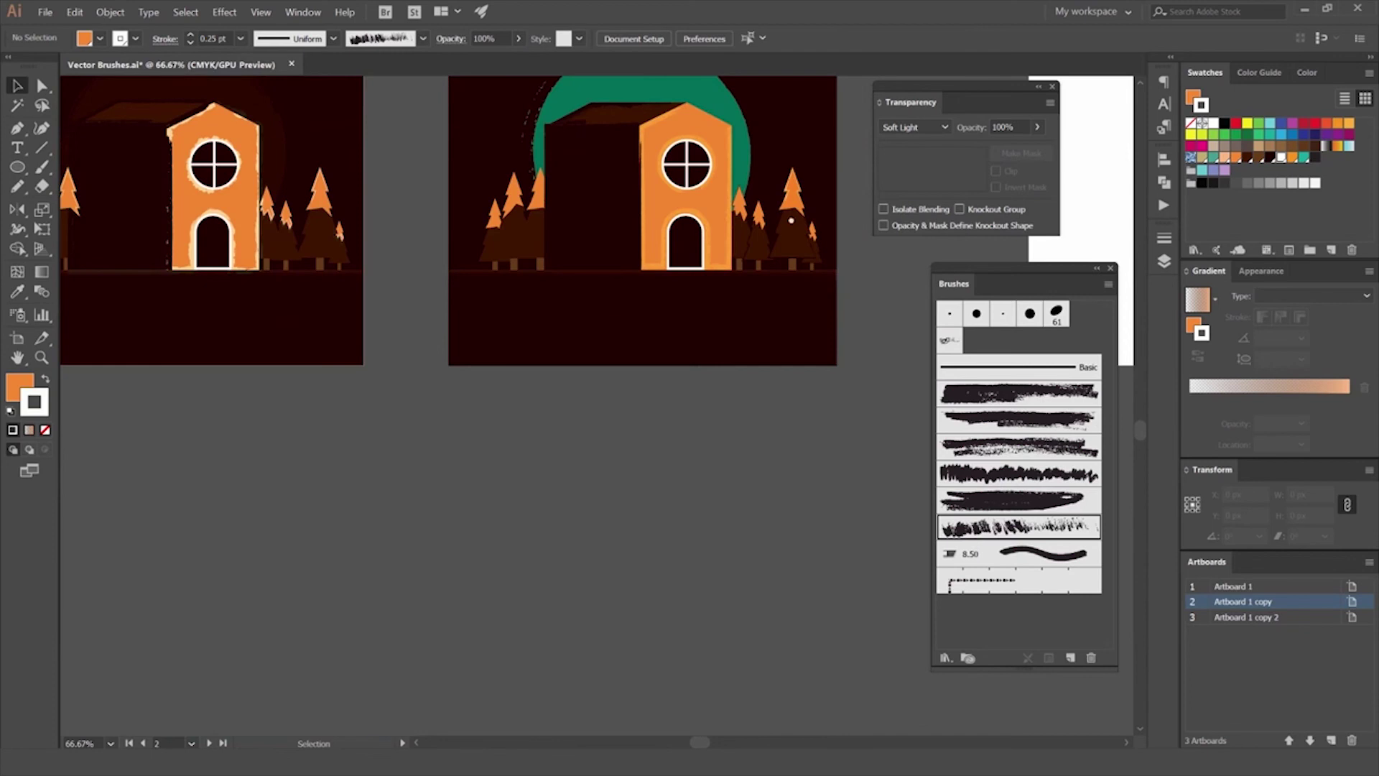
scroll(643, 298, up, 4)
click(642, 298)
drag(643, 298, 608, 314)
key(a)
shift+click(551, 321)
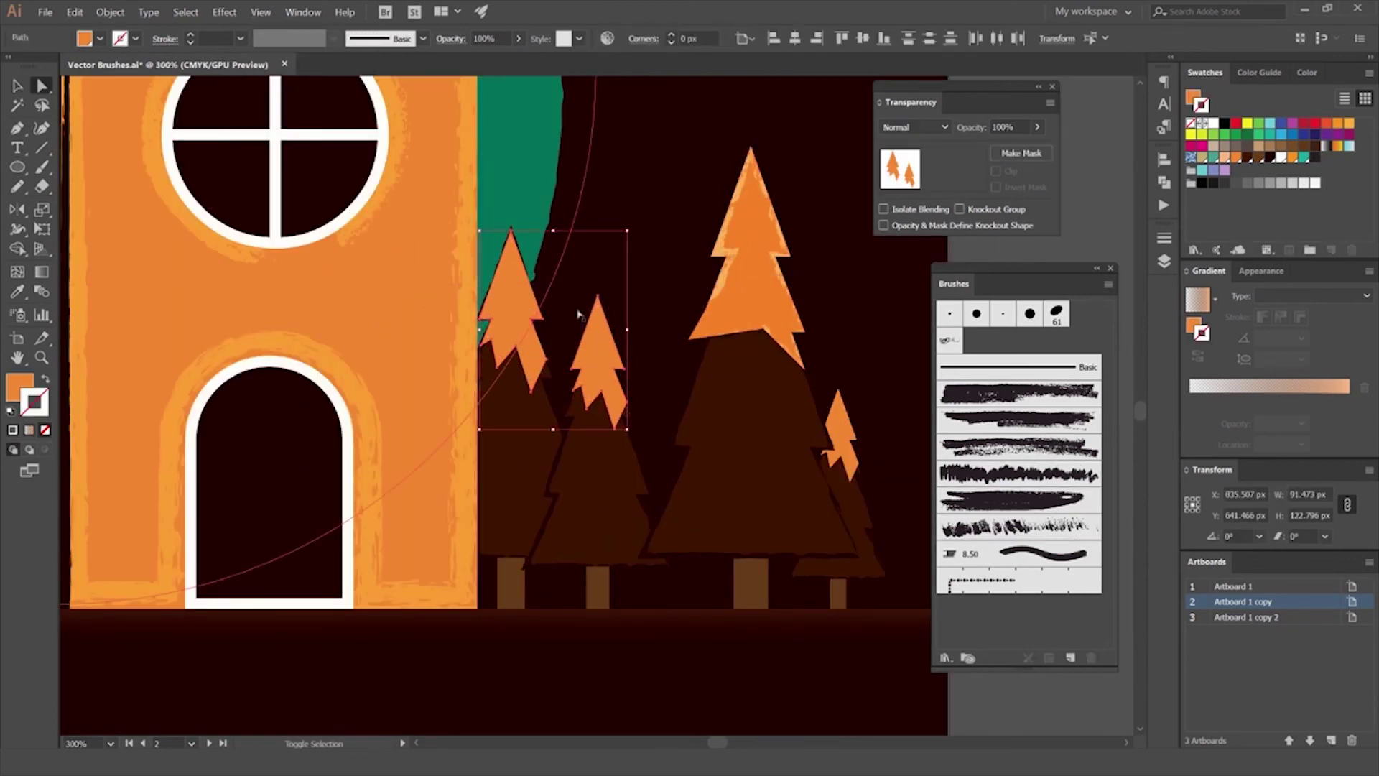
click(1000, 449)
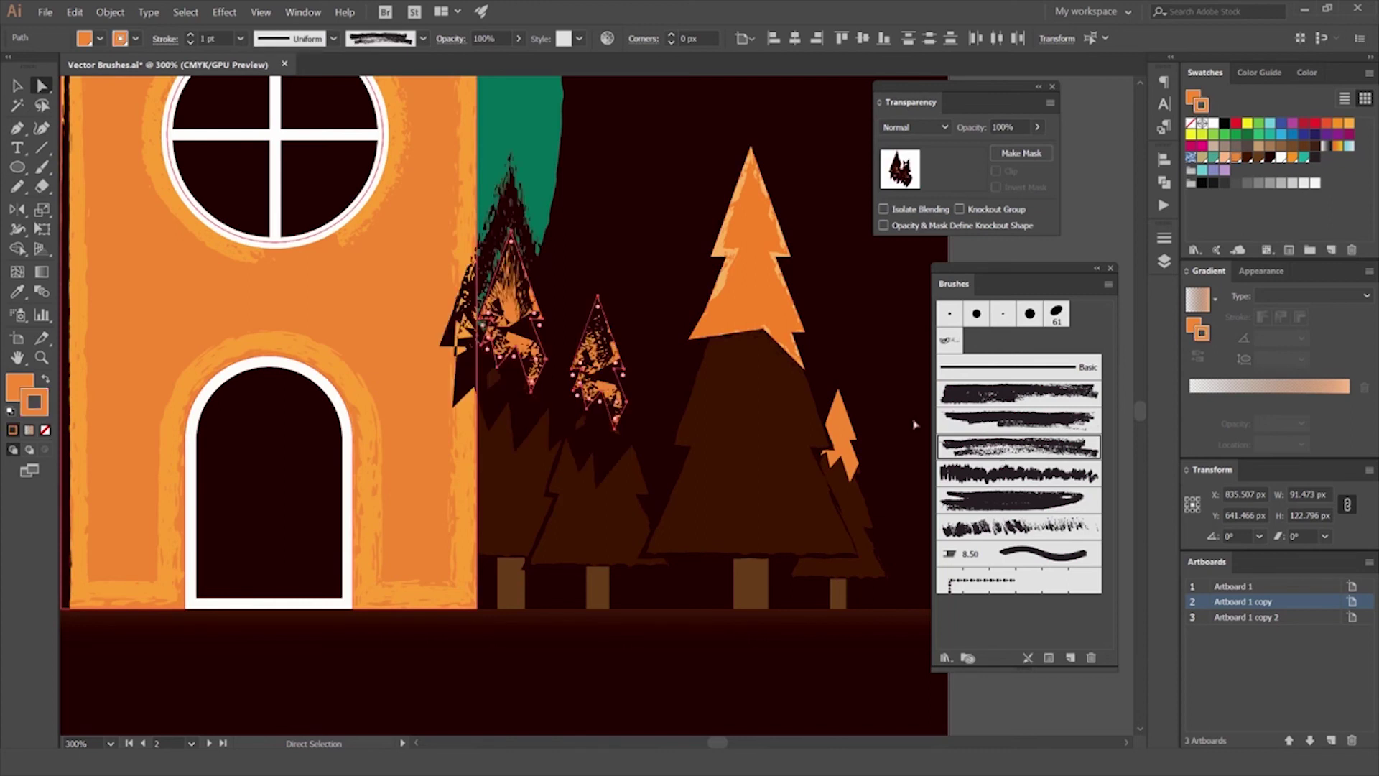
key(v)
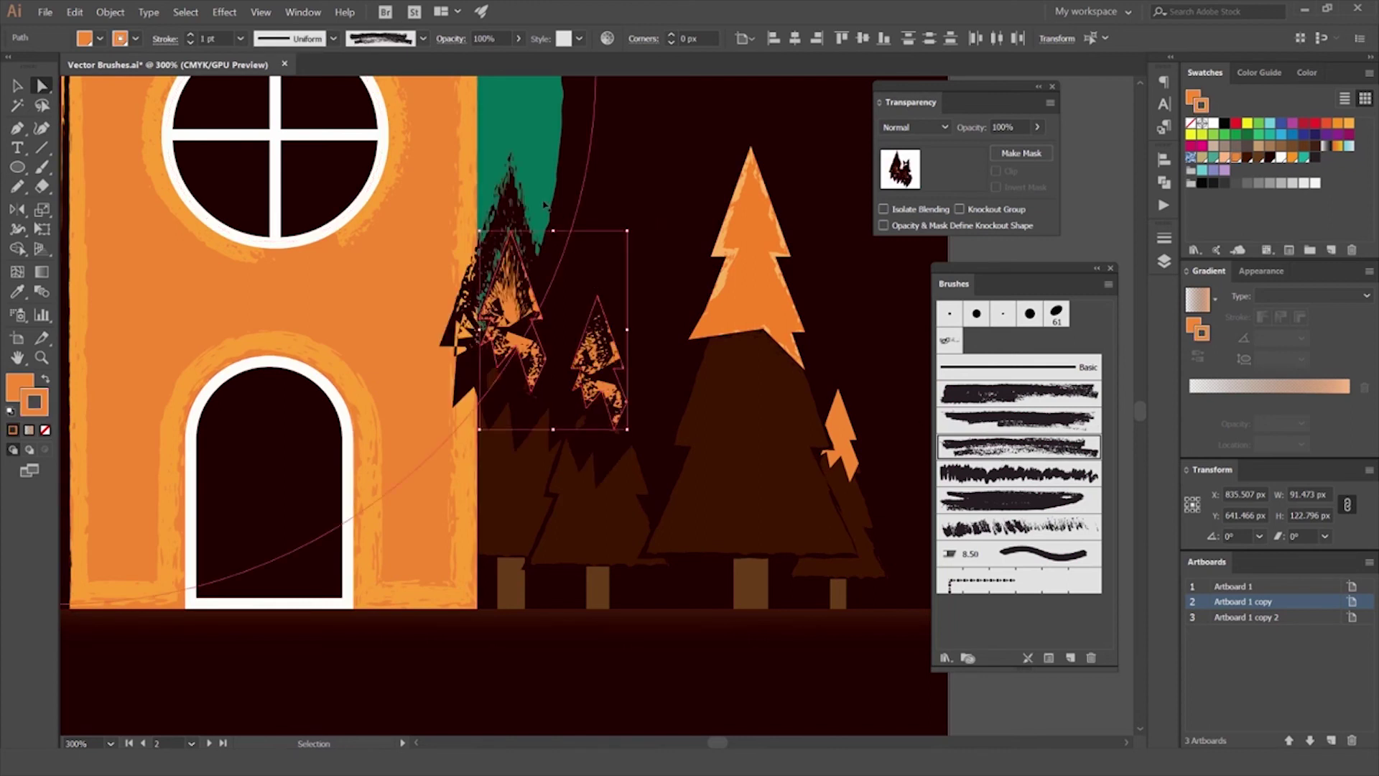
key(ctrl+z)
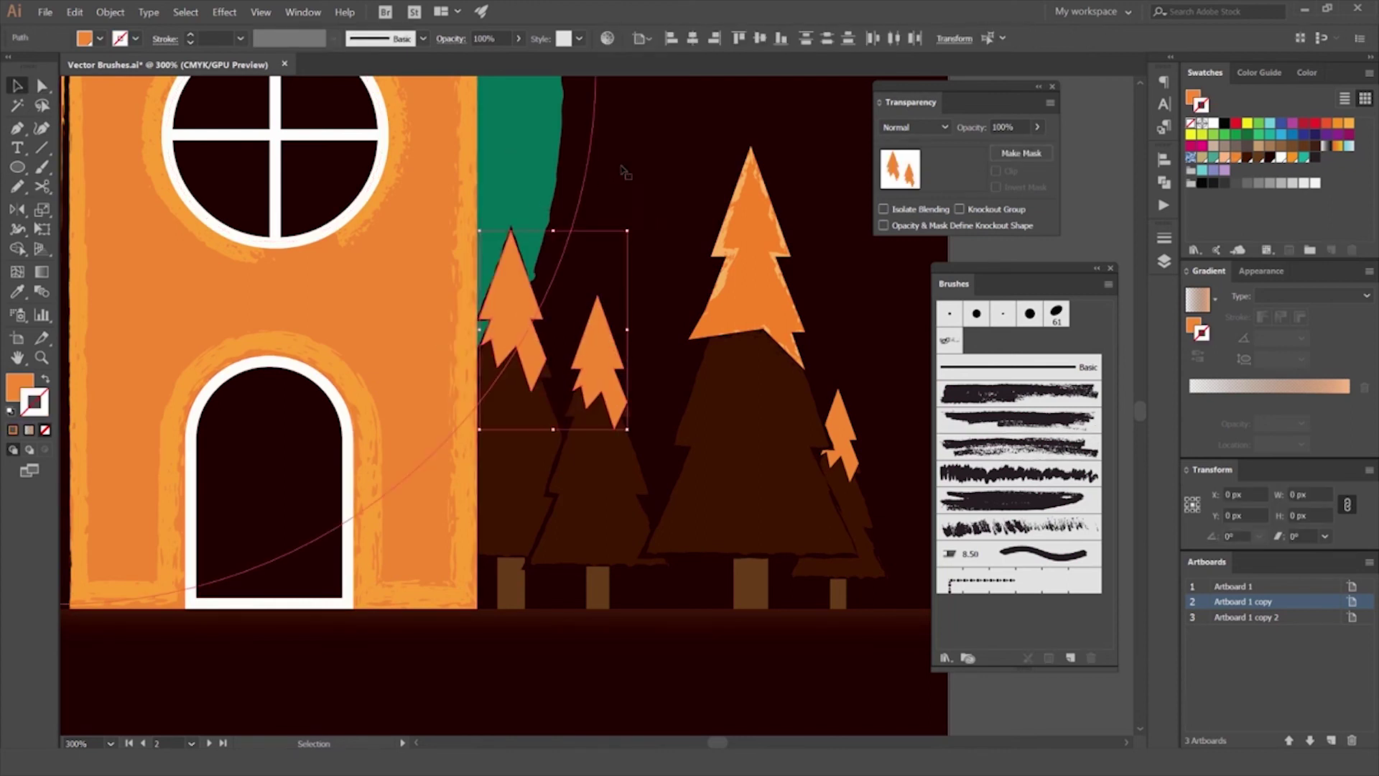
key(ctrl+shift+a)
key(ctrl+1)
drag(668, 108, 804, 304)
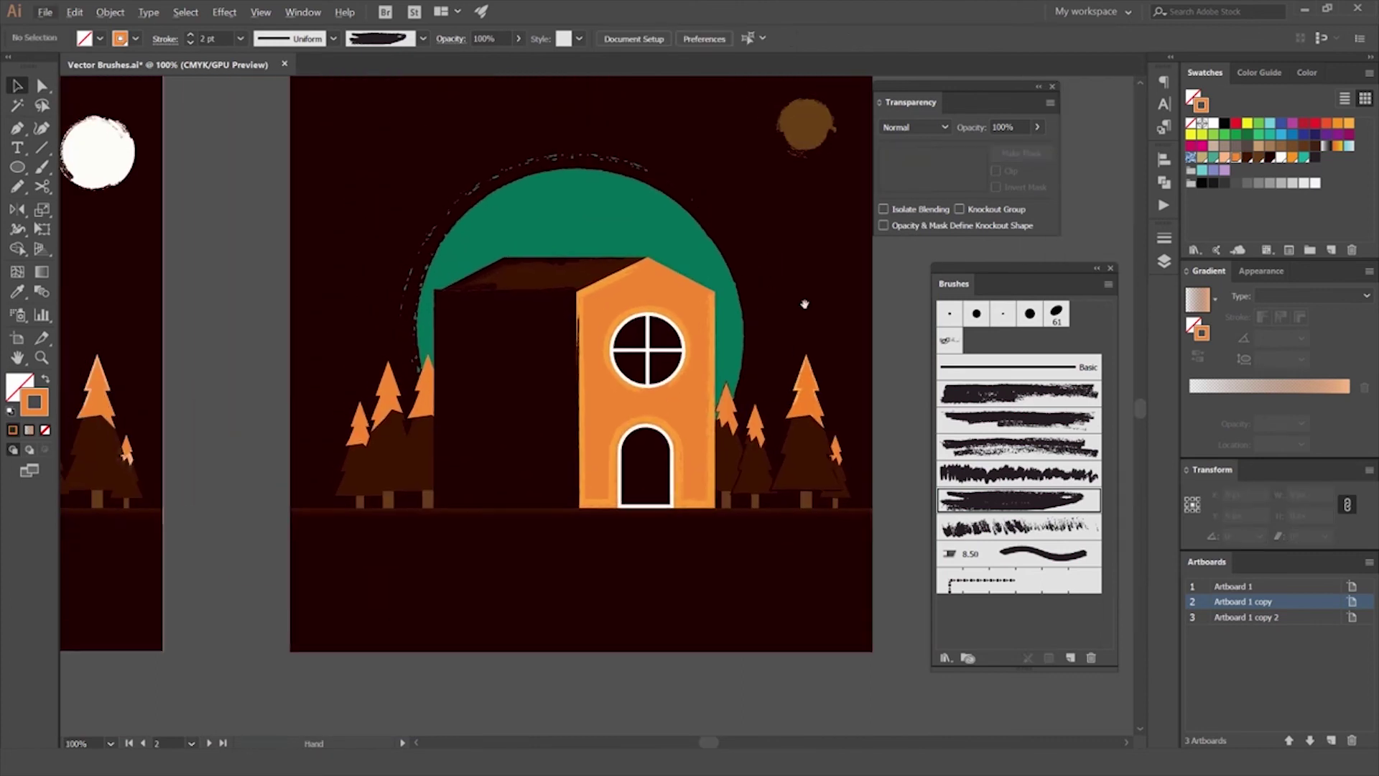
key(ctrl+minus)
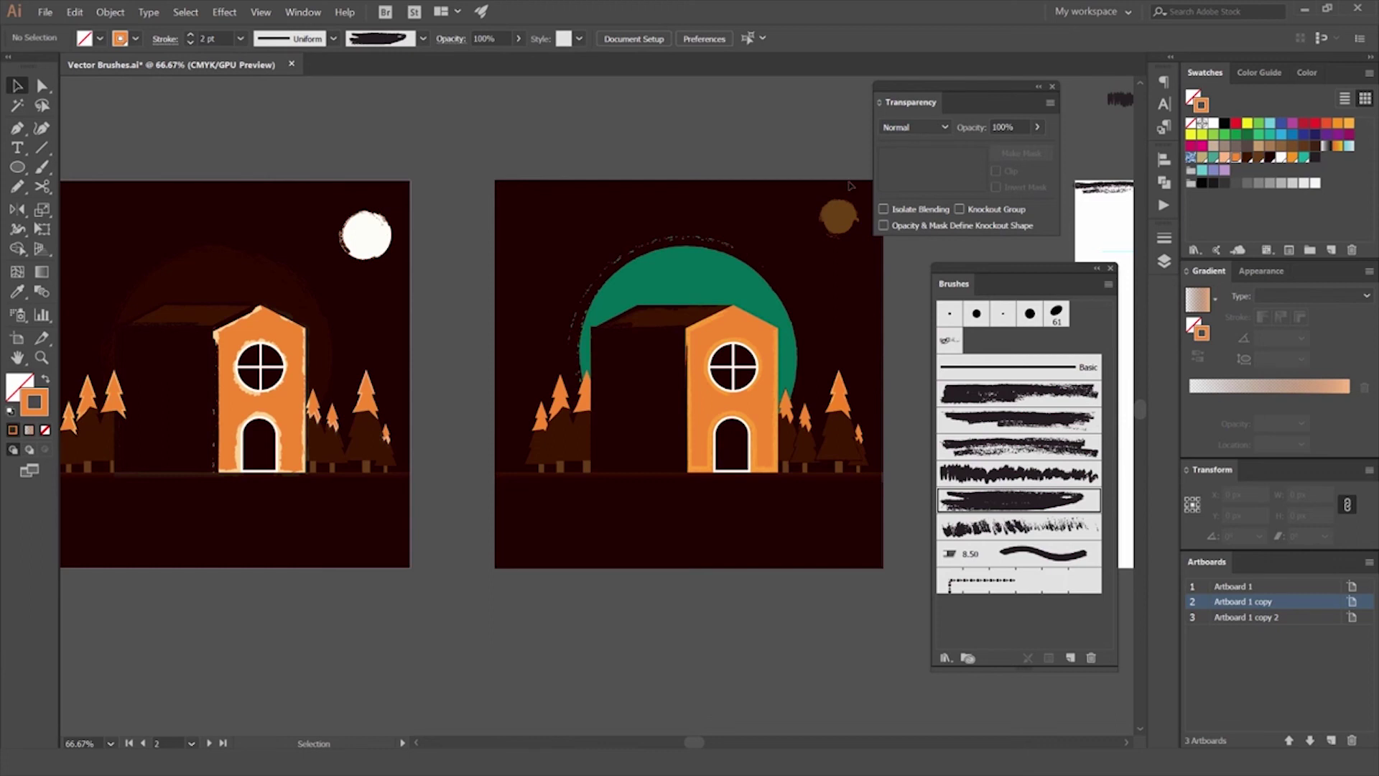
key(ctrl+plus)
key(ctrl+plus)
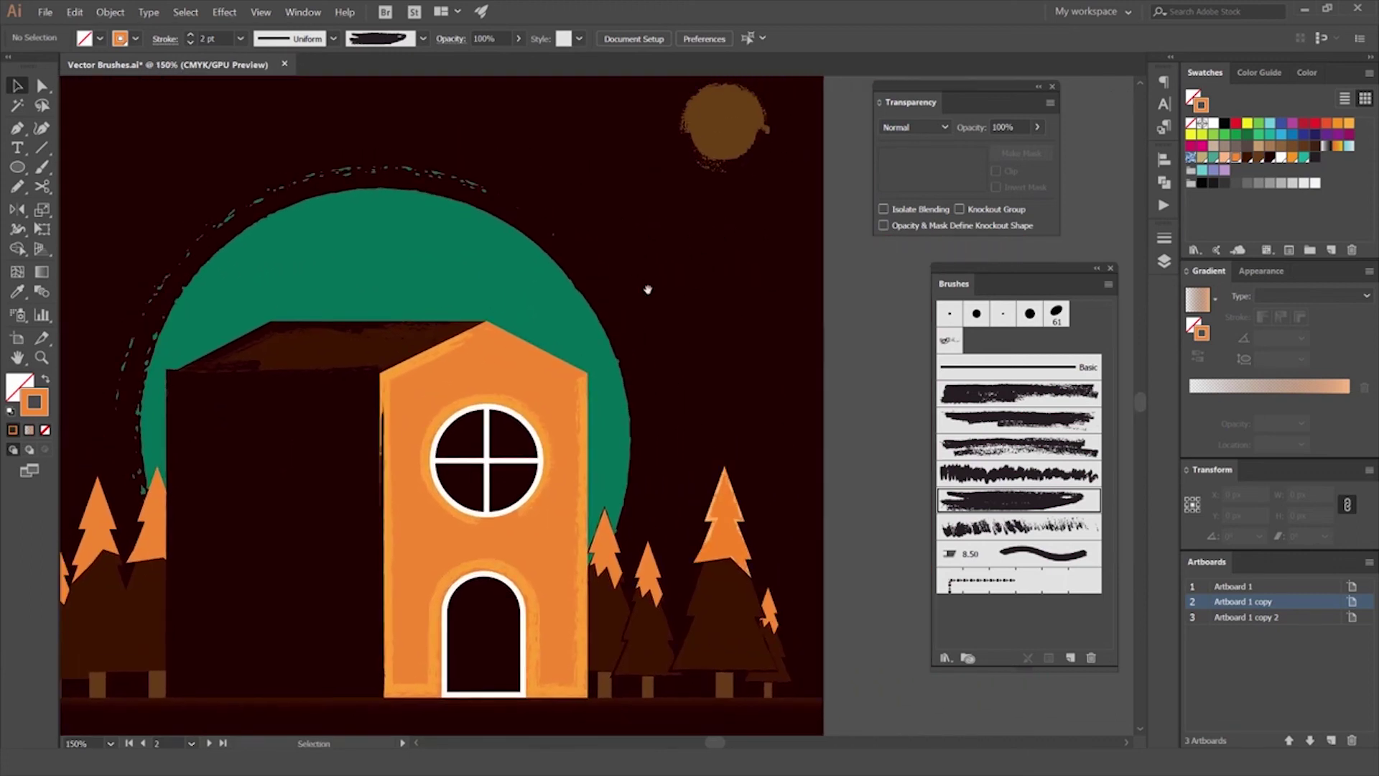